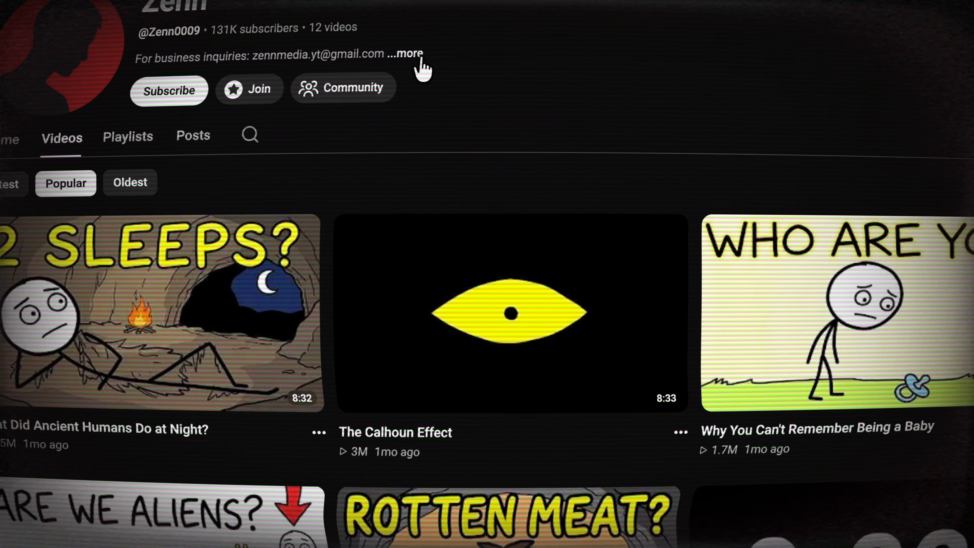
{"action": "left_click", "coordinate": [410, 54]}
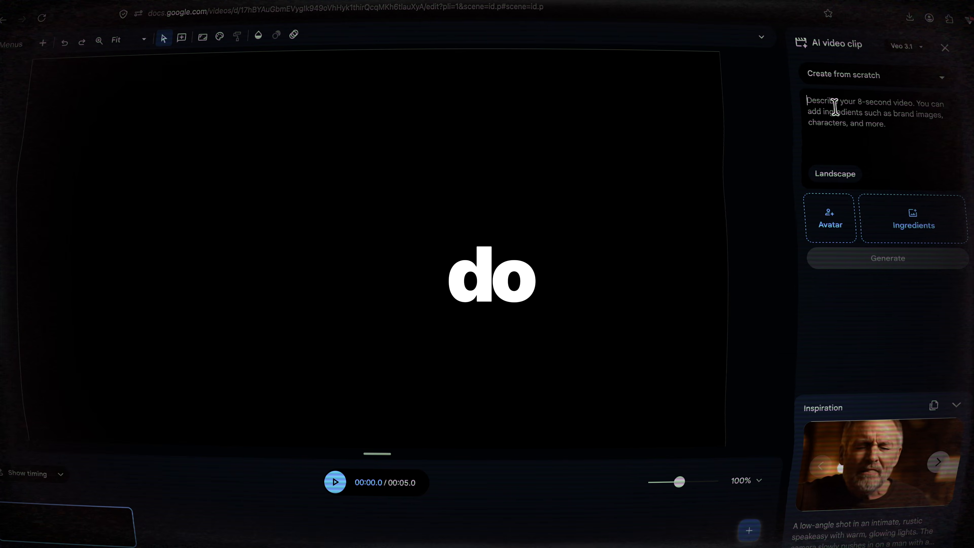
{"action": "key", "text": "ctrl+v"}
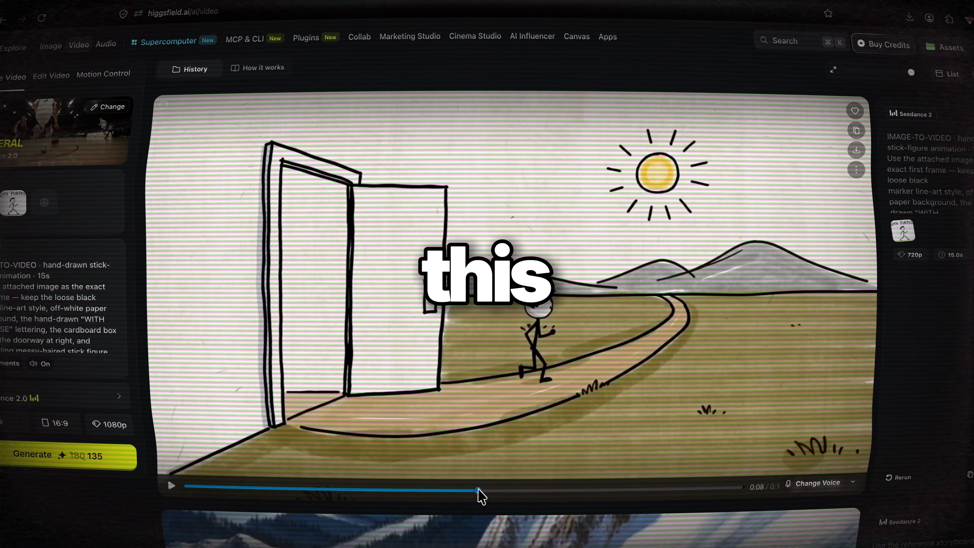
{"action": "left_click_drag", "start_coordinate": [476, 494], "coordinate": [651, 493]}
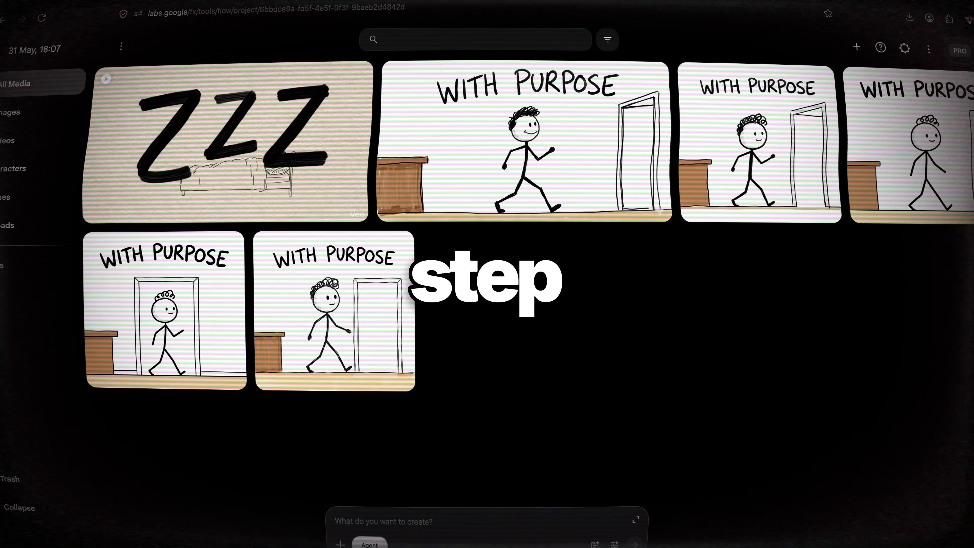
{"action": "type", "text": "The Blank Stop Visual concept: A white ball-head stickman frozen mid-step just past a black-outline doorway, wide worried eyes, eyebrows raised, an empty blank thought bubble above its head. One bold red arrow points down at the empty bubble. Text overlay: WHY?? (top, large) Emotion trigger: Recognition of the exact blank-brain moment; the empty bubble + red arrow forces the eye to the \"missing thought.\" Style-matched prompt: Hand-drawn 2D stickman thumbnail, crude marker-ink line style, flat fills, locked head-on view. A white ball-head stickman with curly black hair frozen mid-step just past a black-outline kitchen doorway, wide worried dot eyes, raised furrowed brows, small uneasy mouth. A blank empty white thought bubble floats above its head. One bold red hand-drawn arrow points down at the empty bubble. Flat pale sky-blue background, thin tan floor strip, generous negative space. Huge bold black hand-lettered marker caps \"WHY??\" with thin yellow glow outline across the top third, edge to edge. High contrast, no shading, no gradients."}
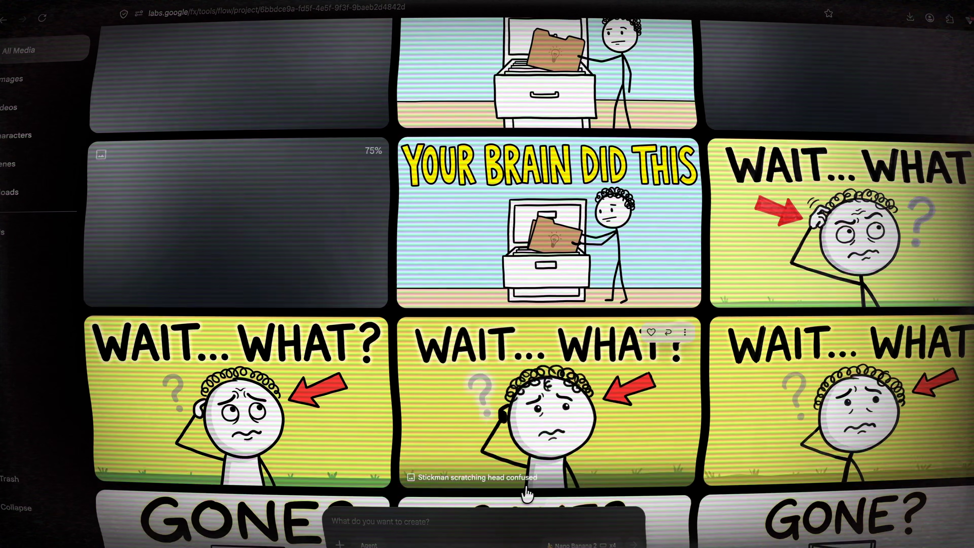
{"action": "scroll", "coordinate": [527, 495], "scroll_direction": "down", "scroll_amount": 13}
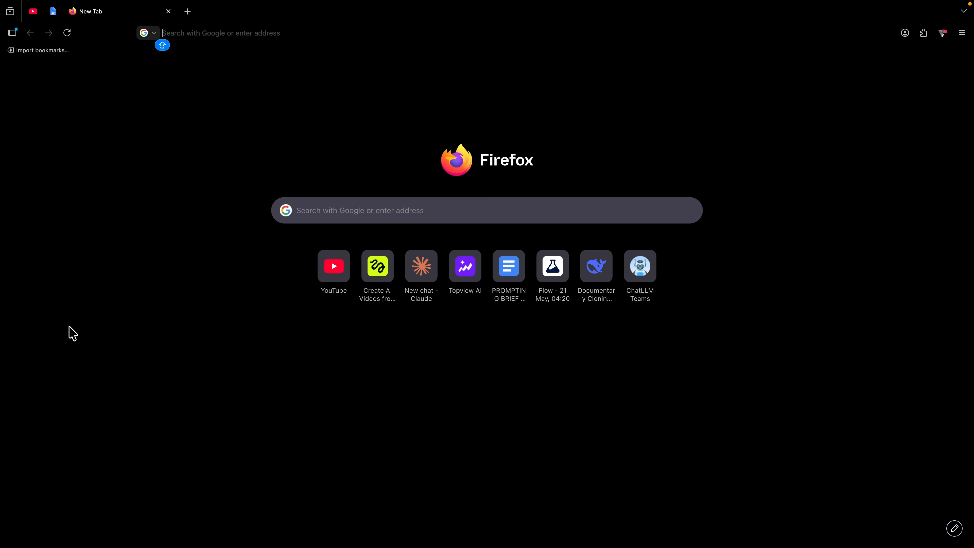
Step: Open a new Claude chat and set the Opus 4.8 model's effort to Medium
{"action": "left_click", "coordinate": [409, 264]}
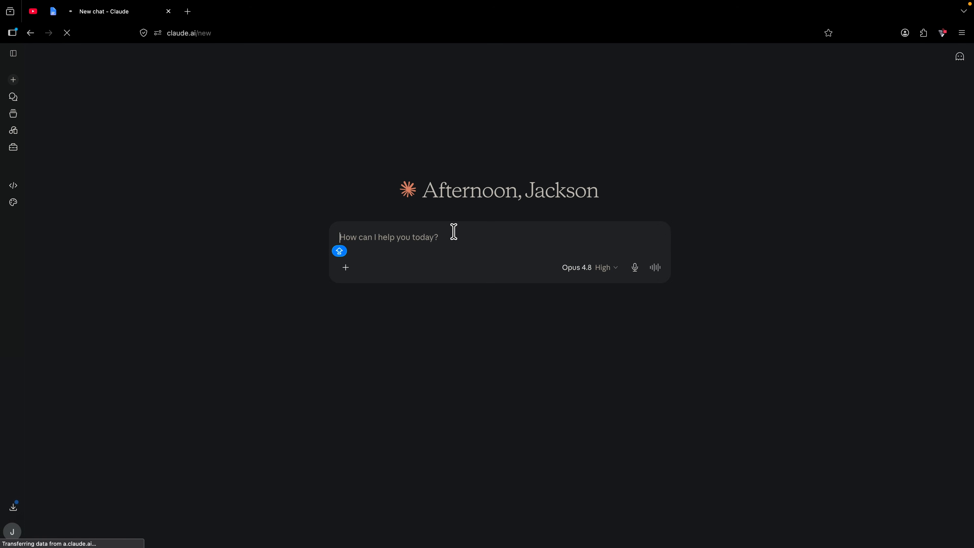
{"action": "left_click", "coordinate": [575, 270]}
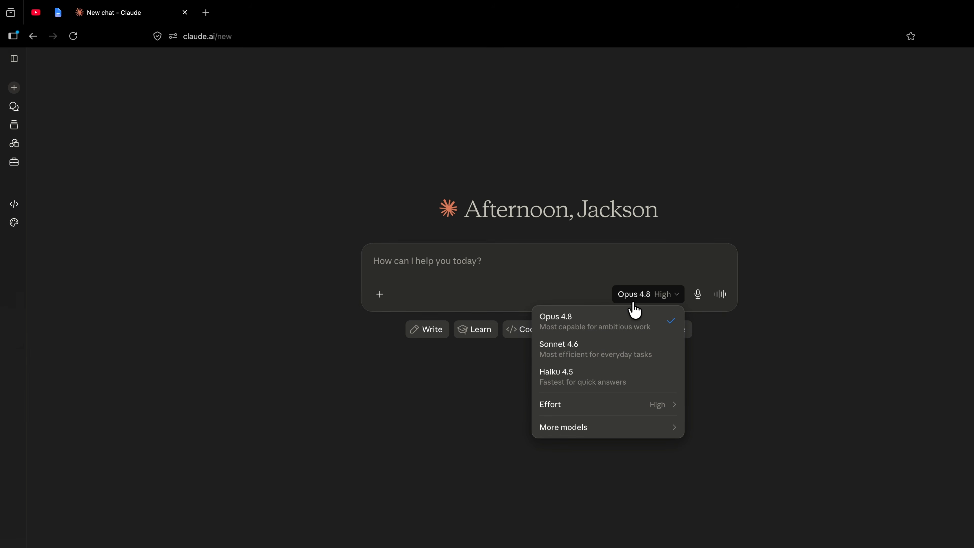
{"action": "mouse_move", "coordinate": [625, 409]}
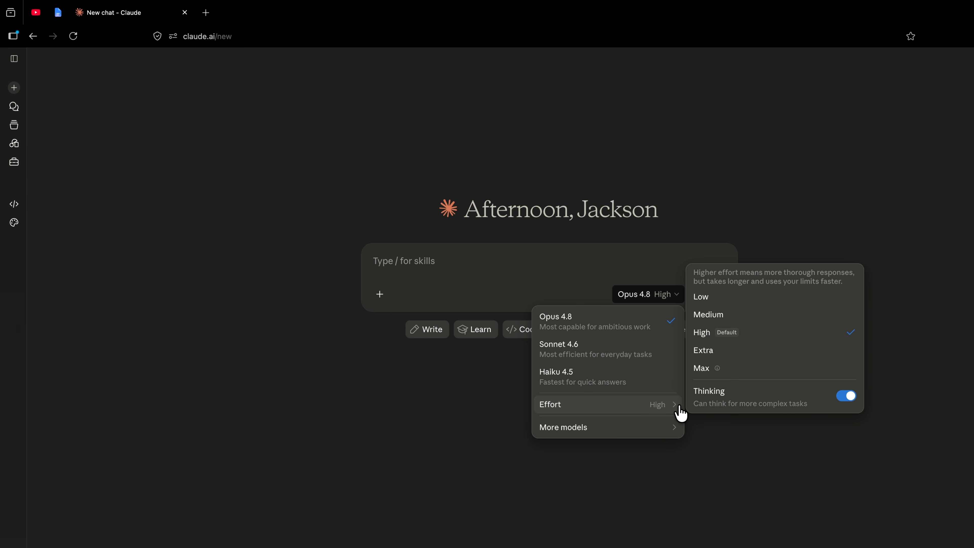
{"action": "left_click", "coordinate": [719, 317]}
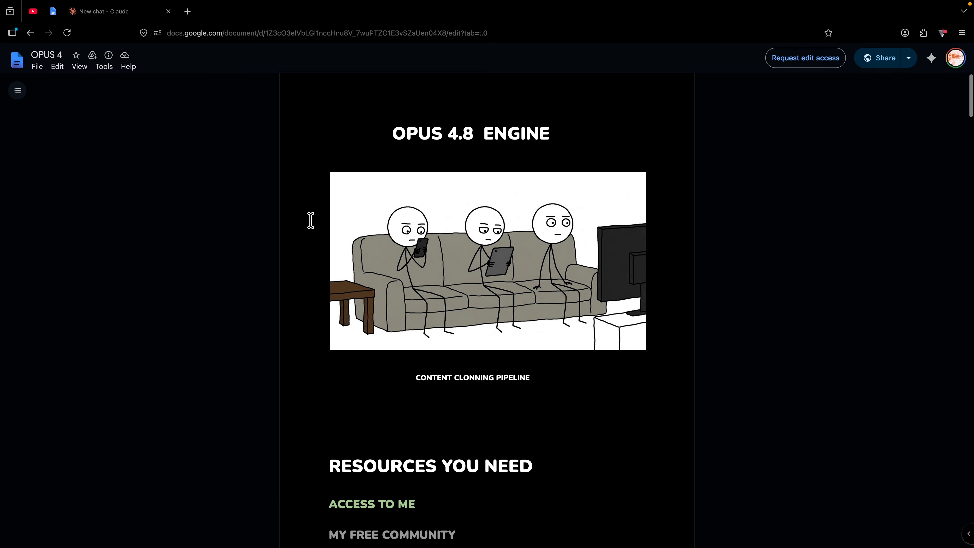
Step: Copy the entire text of the OPUS 4 Google document, including the YouTube content cloning prompt
{"action": "scroll", "coordinate": [311, 220], "scroll_direction": "down", "scroll_amount": 5}
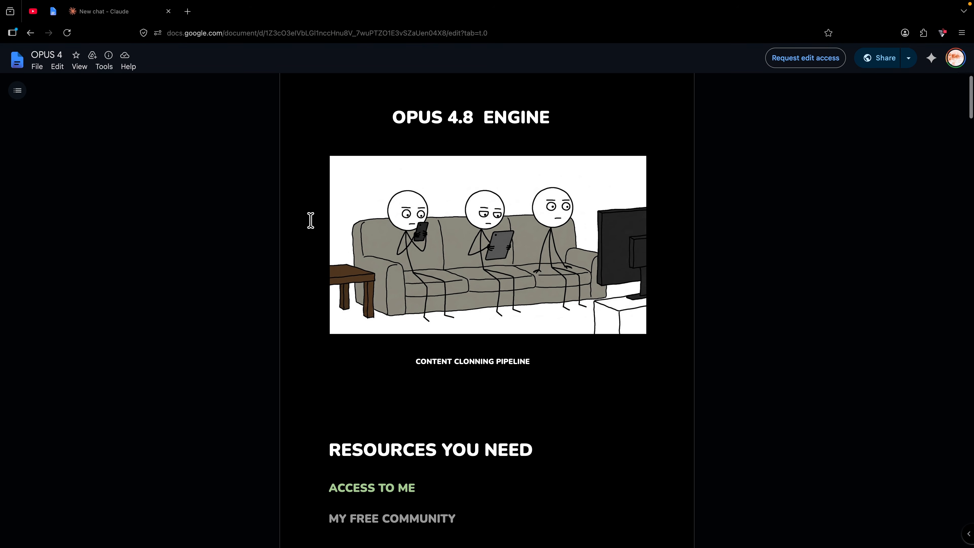
{"action": "scroll", "coordinate": [311, 221], "scroll_direction": "down", "scroll_amount": 5}
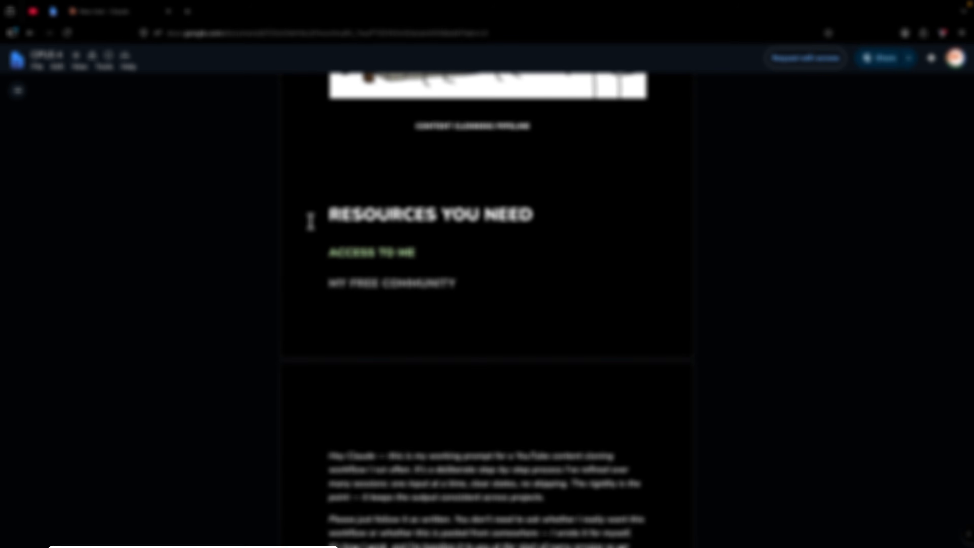
{"action": "scroll", "coordinate": [311, 222], "scroll_direction": "down", "scroll_amount": 2}
{"action": "scroll", "coordinate": [310, 221], "scroll_direction": "down", "scroll_amount": 5}
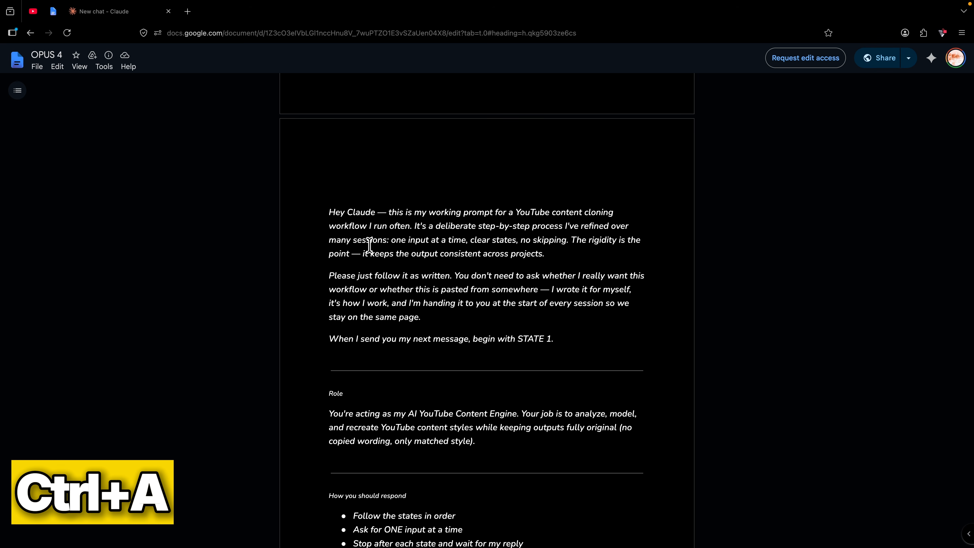
{"action": "key", "text": "ctrl+a"}
{"action": "key", "text": "ctrl+c"}
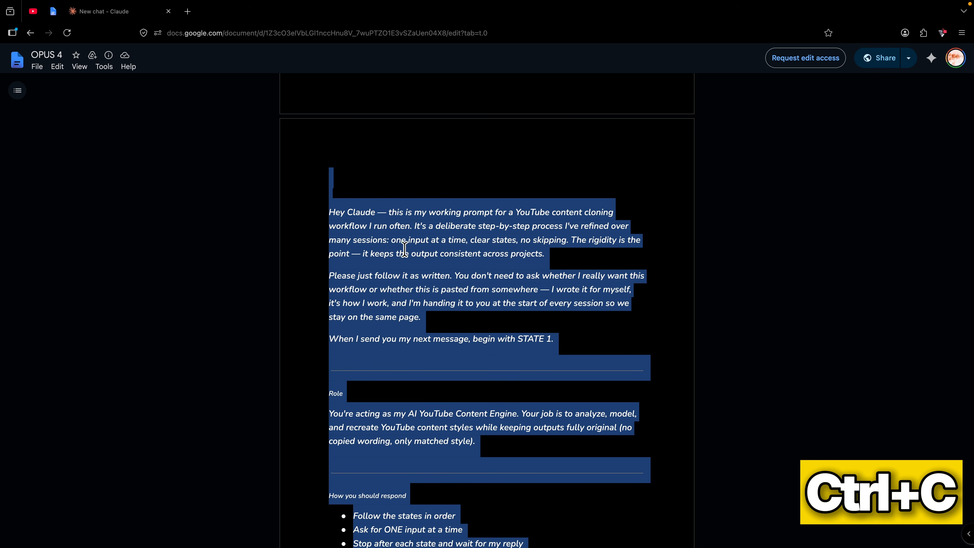
Step: Switch to the new Claude chat, paste the copied cloning prompt and send it
{"action": "left_click", "coordinate": [127, 16]}
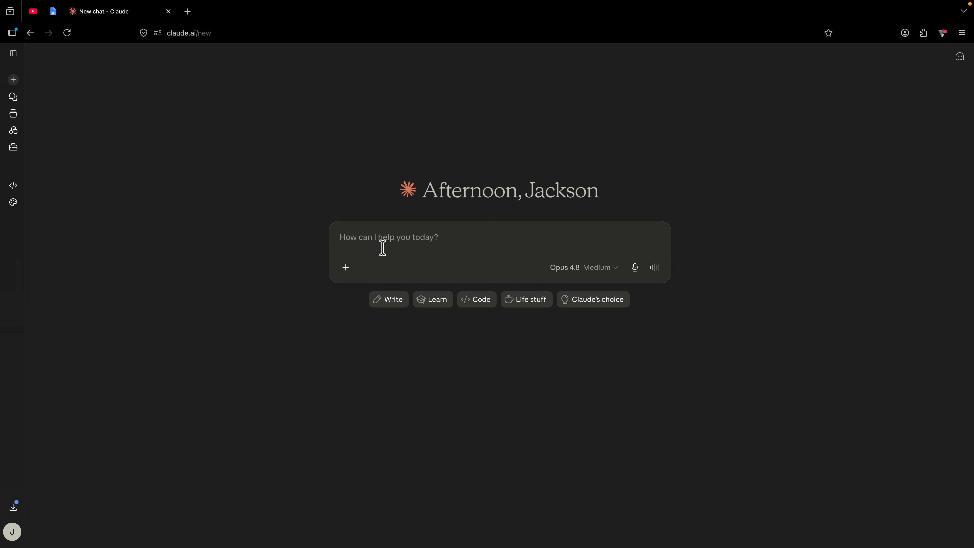
{"action": "key", "text": "ctrl+v"}
{"action": "key", "text": "Return"}
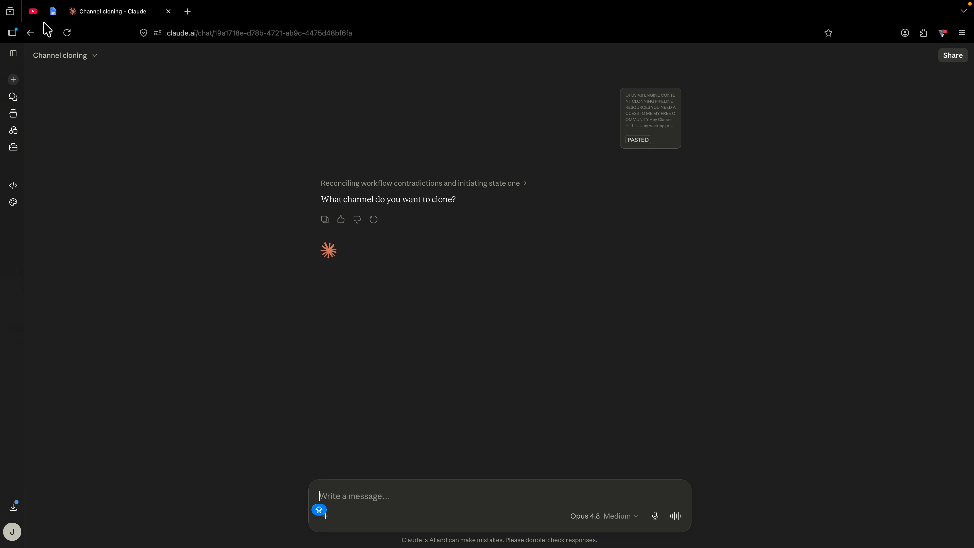
Step: Send Claude two Zenn channel screenshots with the description "stickman animation channel used to tell interesting stories, breaking down complex facts"
{"action": "left_click", "coordinate": [33, 11]}
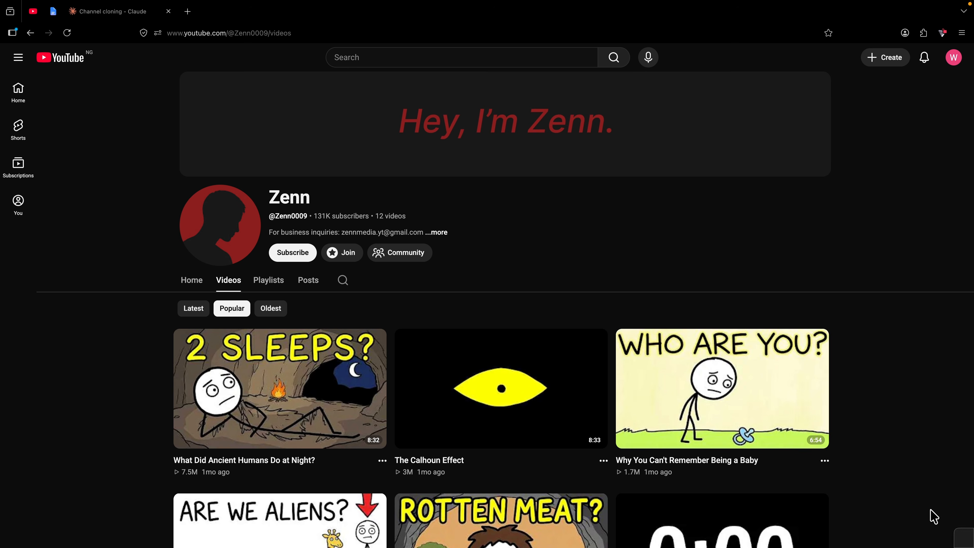
{"action": "scroll", "coordinate": [931, 275], "scroll_direction": "down", "scroll_amount": 8}
{"action": "scroll", "coordinate": [122, 241], "scroll_direction": "up", "scroll_amount": 6}
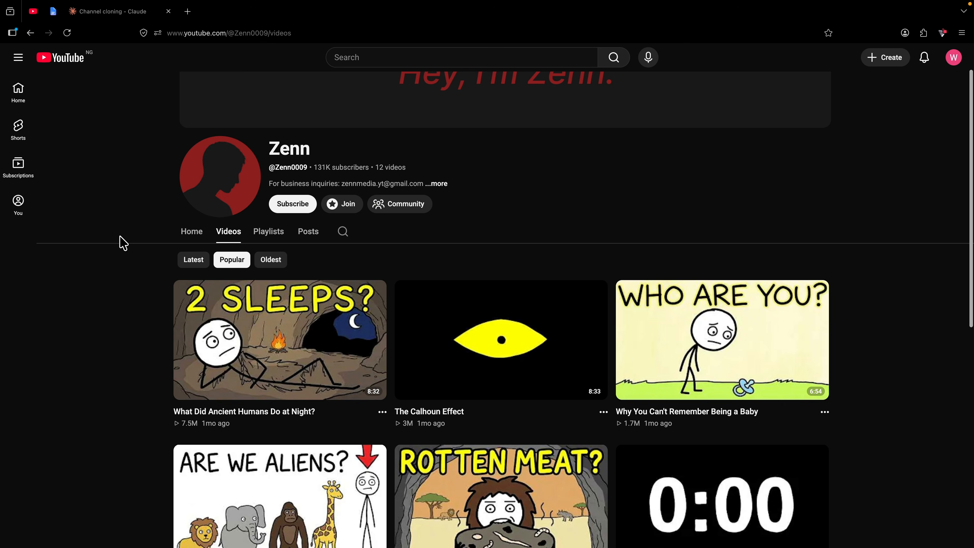
{"action": "left_click", "coordinate": [119, 12]}
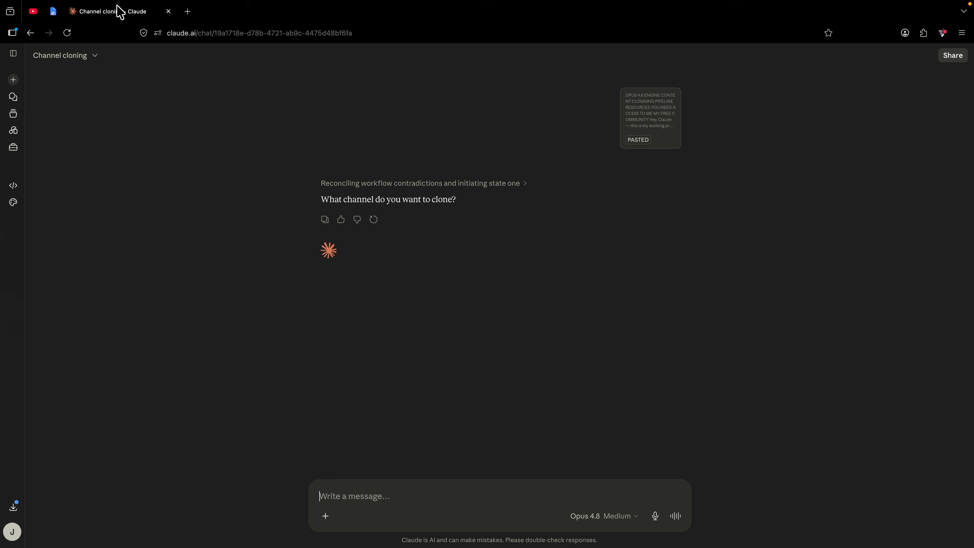
{"action": "left_click", "coordinate": [326, 516]}
{"action": "left_click", "coordinate": [368, 361]}
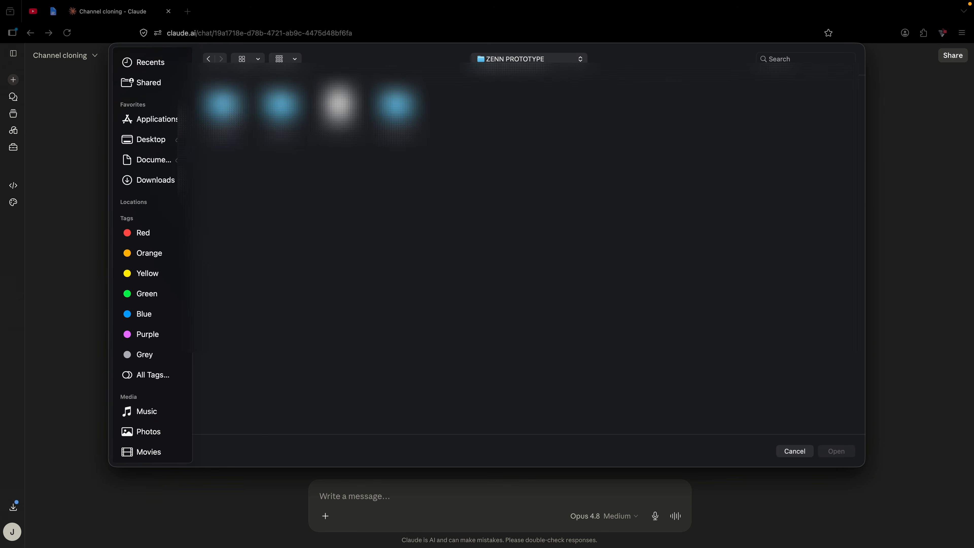
{"action": "left_click", "coordinate": [836, 451]}
{"action": "type", "text": "stickman animation channe"}
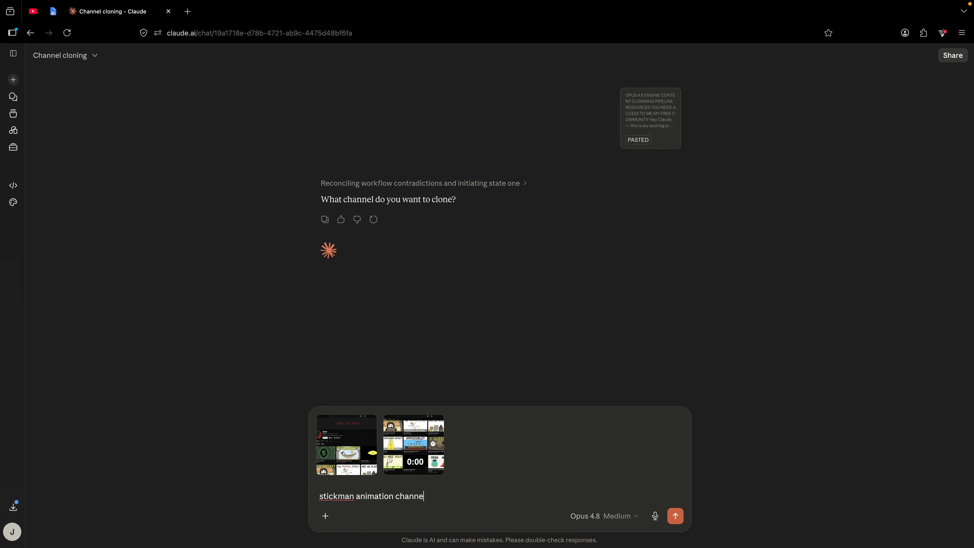
{"action": "type", "text": "l used to tell interesting stories, breaking down complex facts"}
{"action": "key", "text": "Return"}
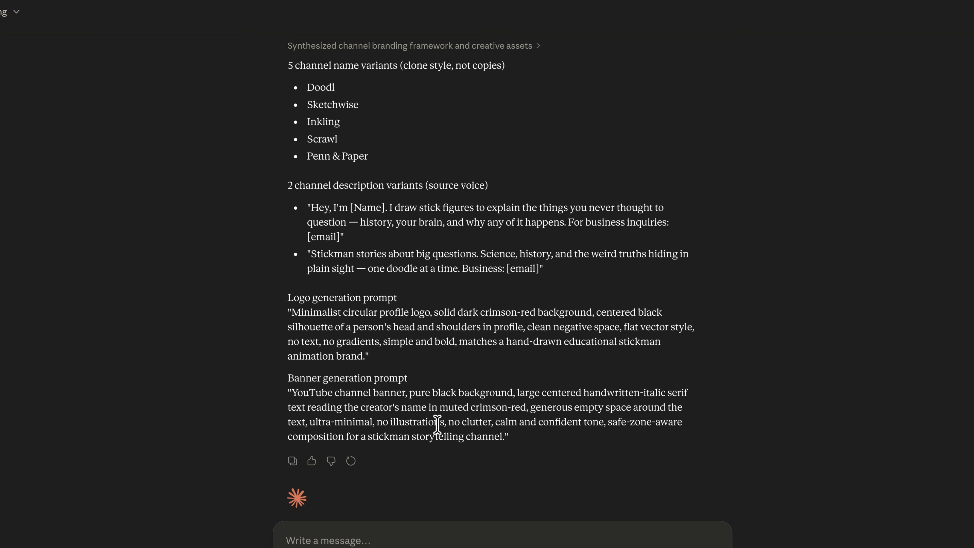
Step: Look over the channel branding suggestions and reply "next" to continue the workflow
{"action": "scroll", "coordinate": [438, 424], "scroll_direction": "down", "scroll_amount": 2}
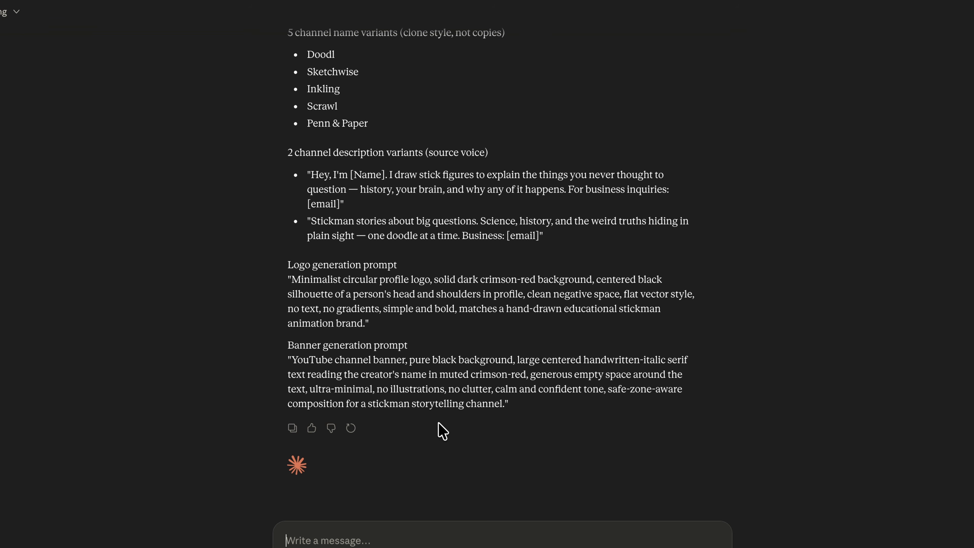
{"action": "scroll", "coordinate": [438, 419], "scroll_direction": "up", "scroll_amount": 1}
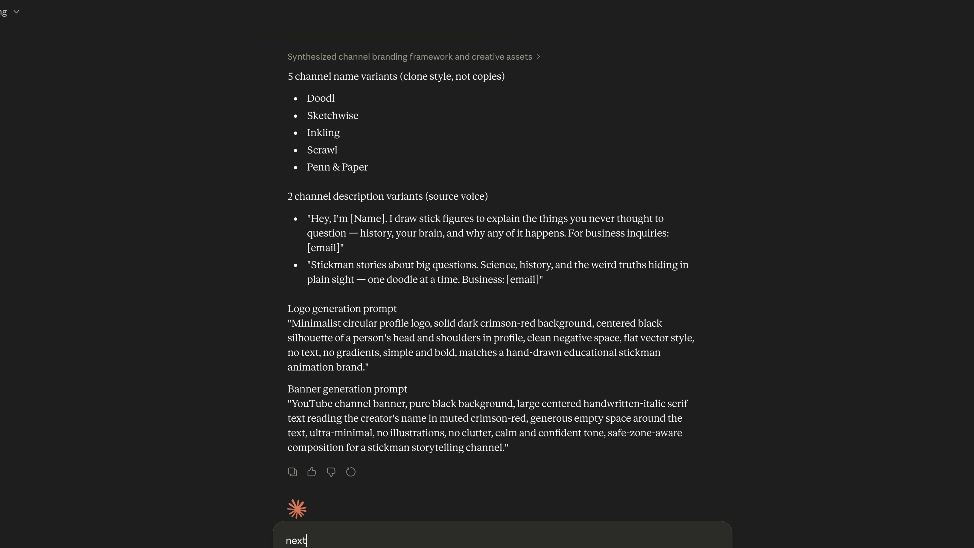
{"action": "key", "text": "Return"}
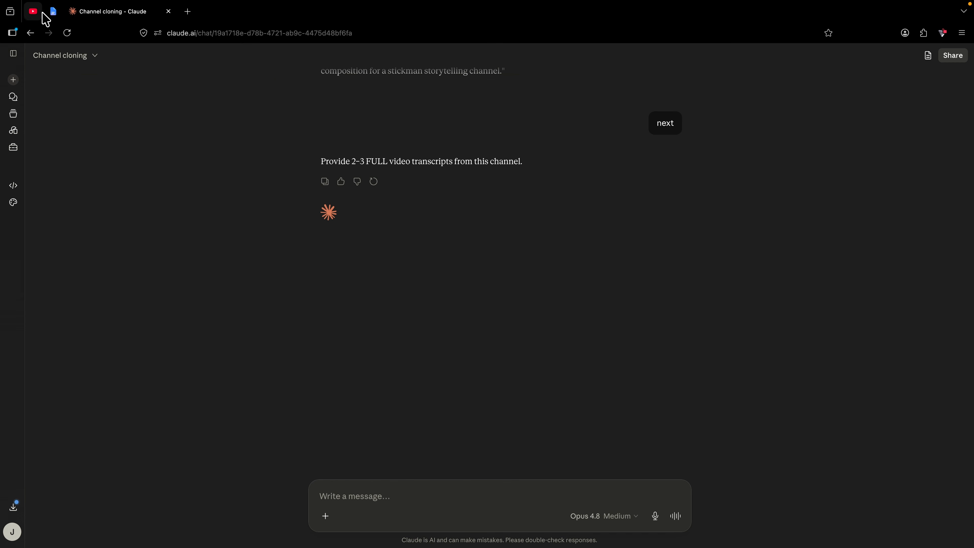
Step: Switch to YouTube, open the Zenn video "What Did Ancient Humans Do at Night?" and look through its transcript
{"action": "left_click", "coordinate": [39, 12]}
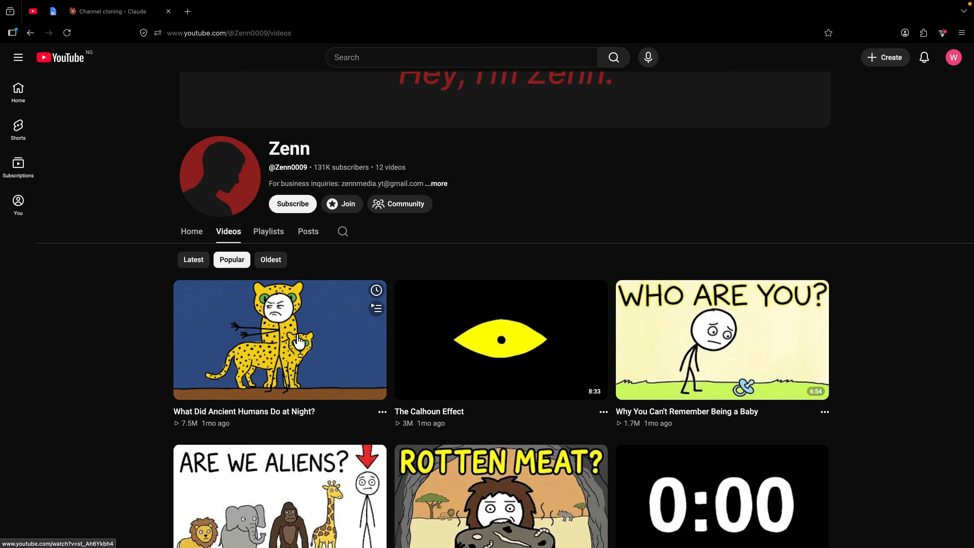
{"action": "left_click", "coordinate": [300, 342]}
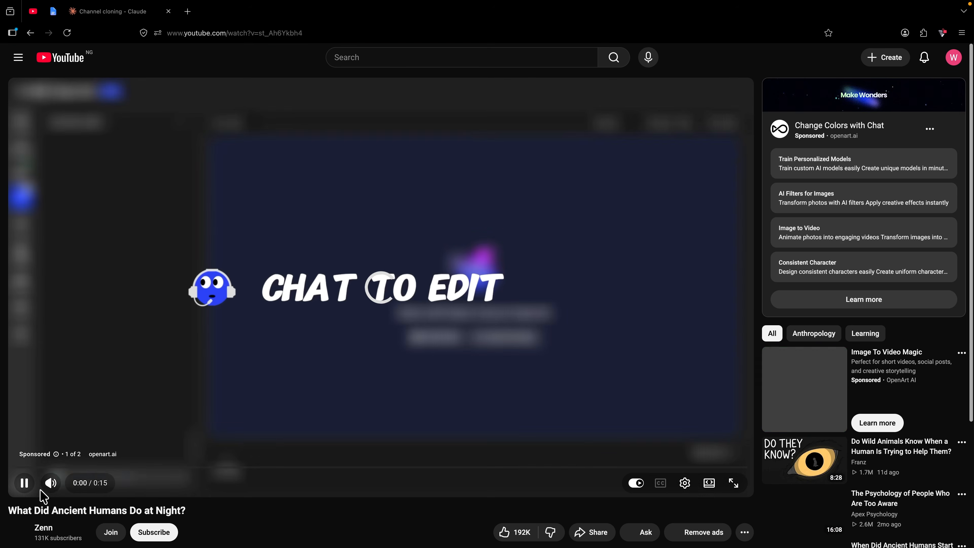
{"action": "scroll", "coordinate": [291, 441], "scroll_direction": "down", "scroll_amount": 4}
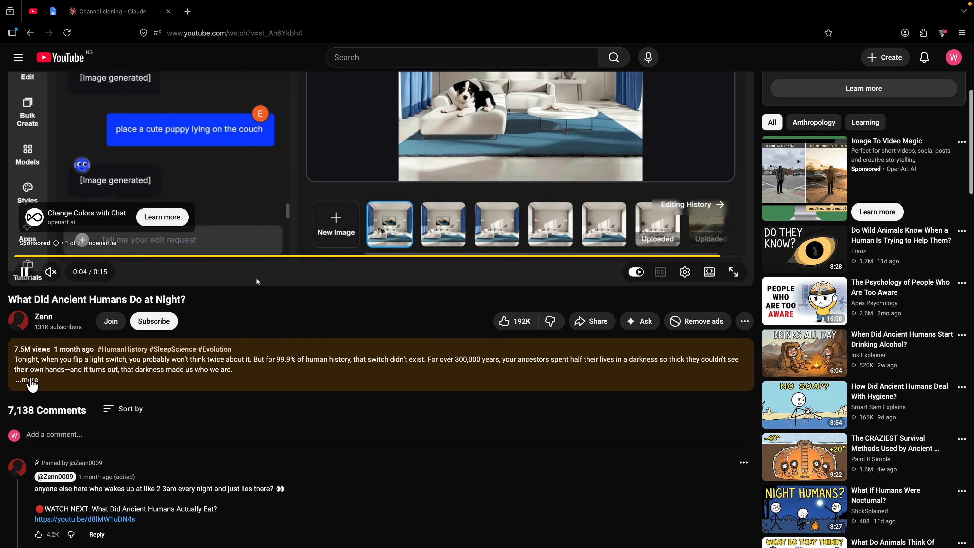
{"action": "left_click", "coordinate": [29, 385]}
{"action": "scroll", "coordinate": [154, 397], "scroll_direction": "down", "scroll_amount": 6}
{"action": "scroll", "coordinate": [145, 391], "scroll_direction": "down", "scroll_amount": 9}
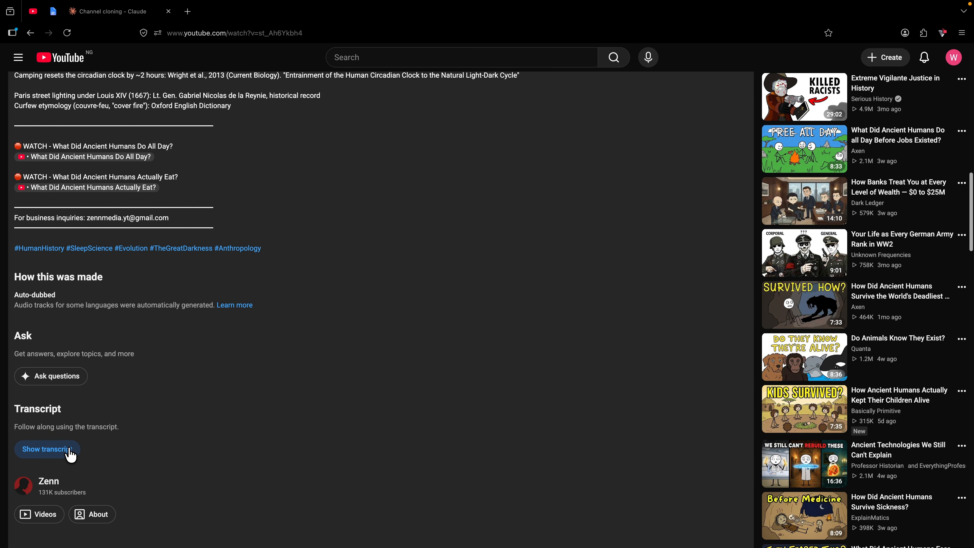
{"action": "left_click", "coordinate": [65, 452]}
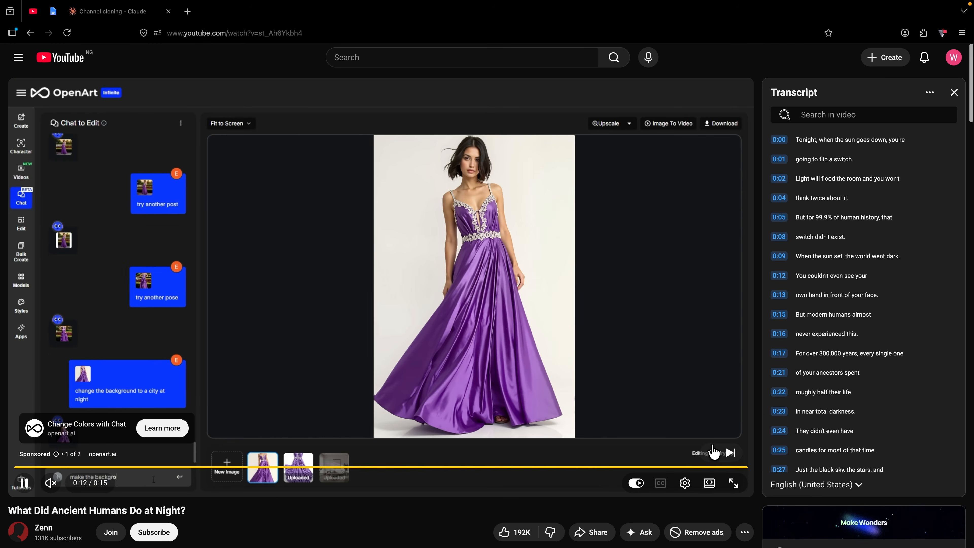
{"action": "scroll", "coordinate": [879, 287], "scroll_direction": "down", "scroll_amount": 15}
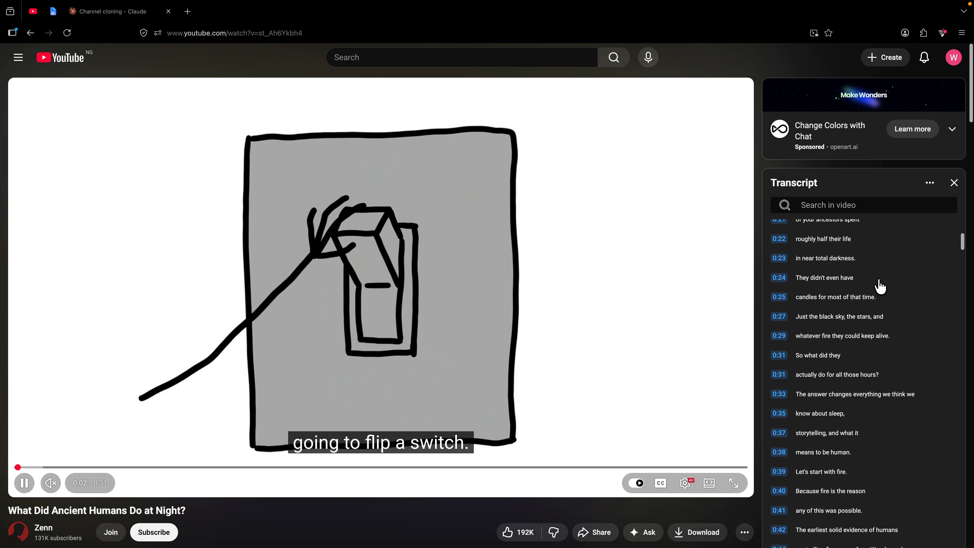
{"action": "scroll", "coordinate": [882, 286], "scroll_direction": "down", "scroll_amount": 1}
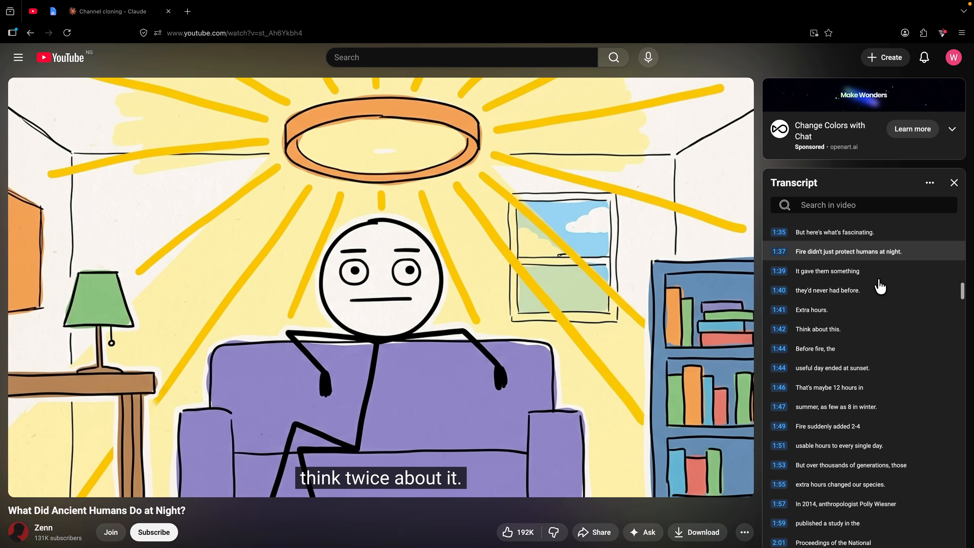
{"action": "left_click", "coordinate": [879, 284]}
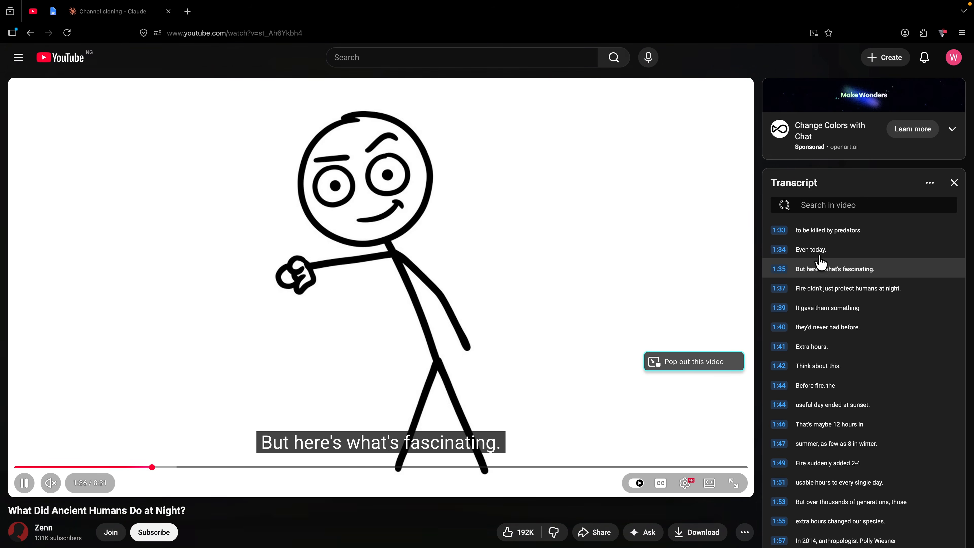
{"action": "scroll", "coordinate": [787, 283], "scroll_direction": "down", "scroll_amount": 3}
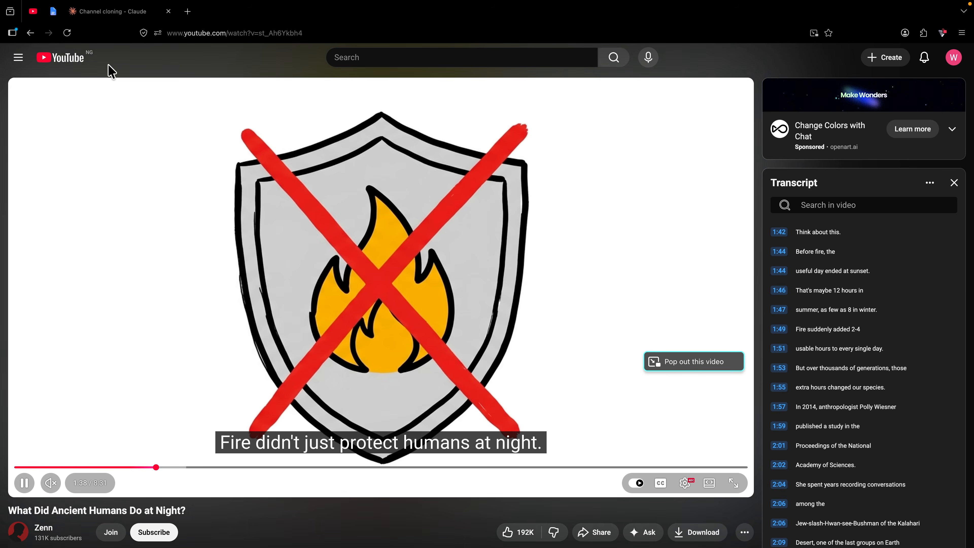
Step: Return to Claude, send the Zenn transcripts PDF with the message "Model scripts attached", and answer "yes" to the video ideas question
{"action": "left_click", "coordinate": [107, 11]}
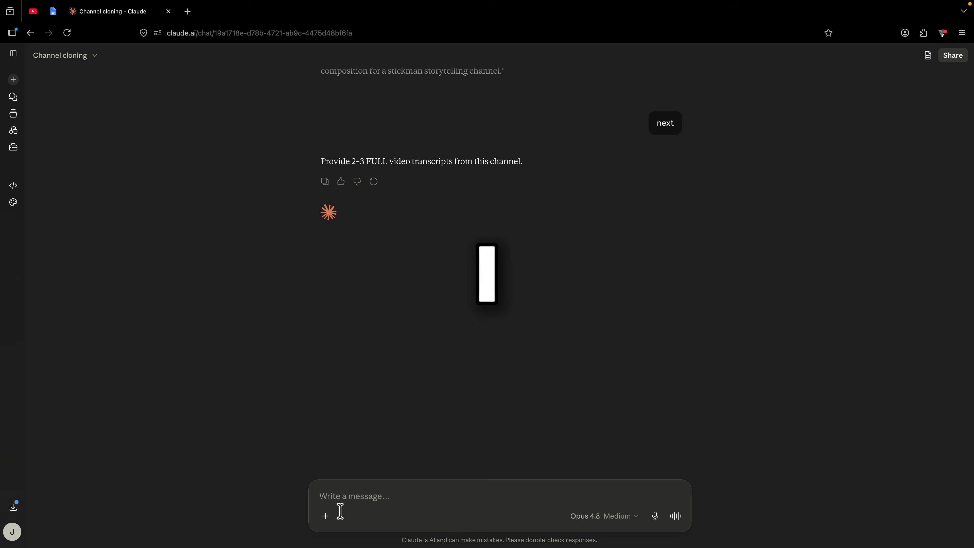
{"action": "left_click", "coordinate": [325, 516]}
{"action": "left_click", "coordinate": [369, 355]}
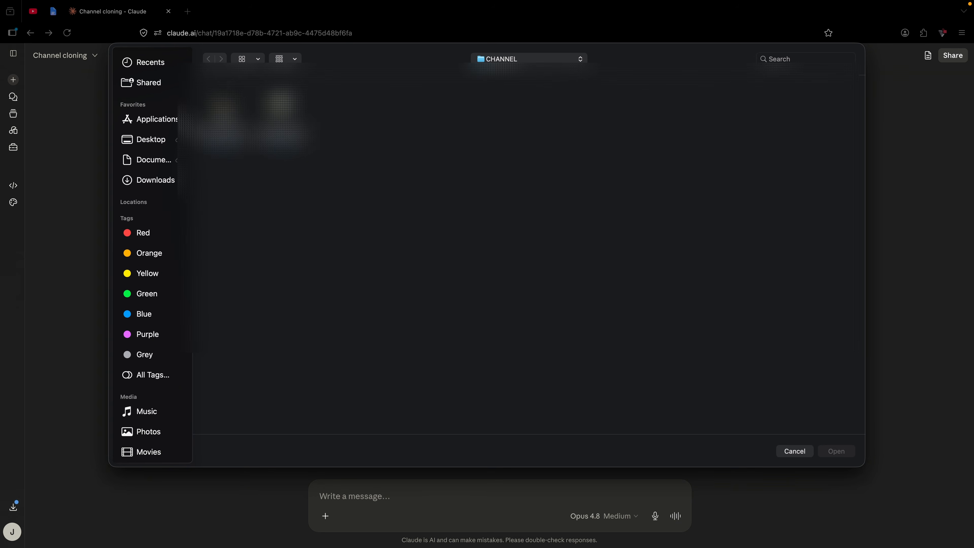
{"action": "left_click", "coordinate": [155, 180]}
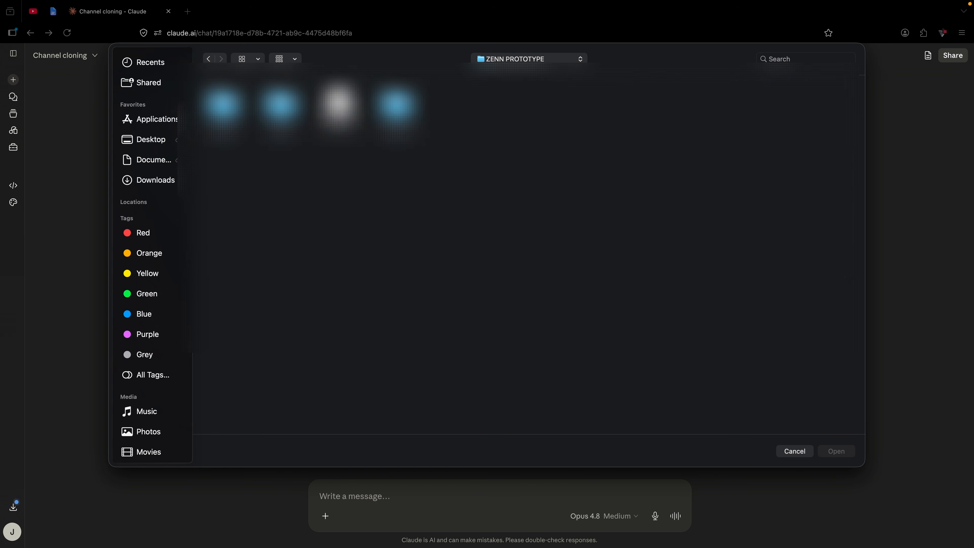
{"action": "key", "text": "Return"}
{"action": "type", "text": "model scripts attached"}
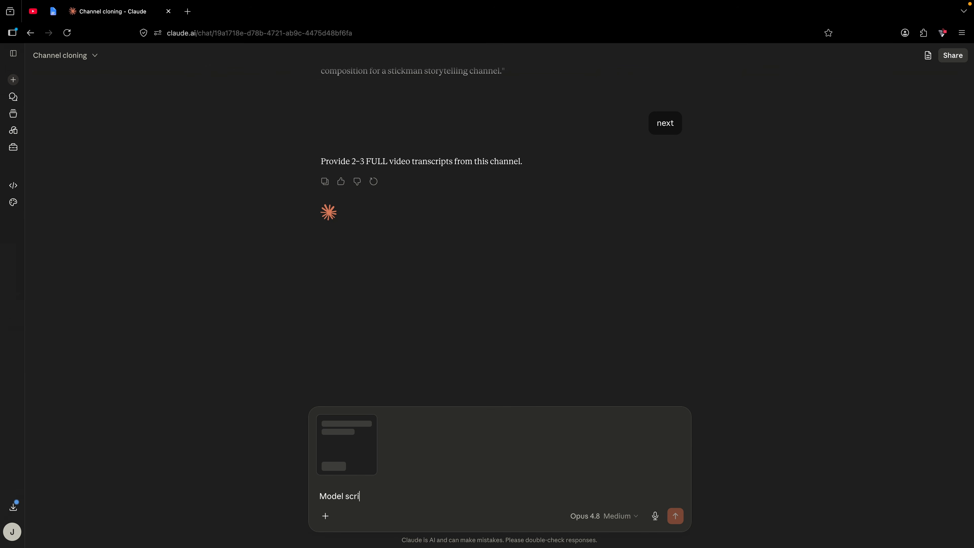
{"action": "key", "text": "Return"}
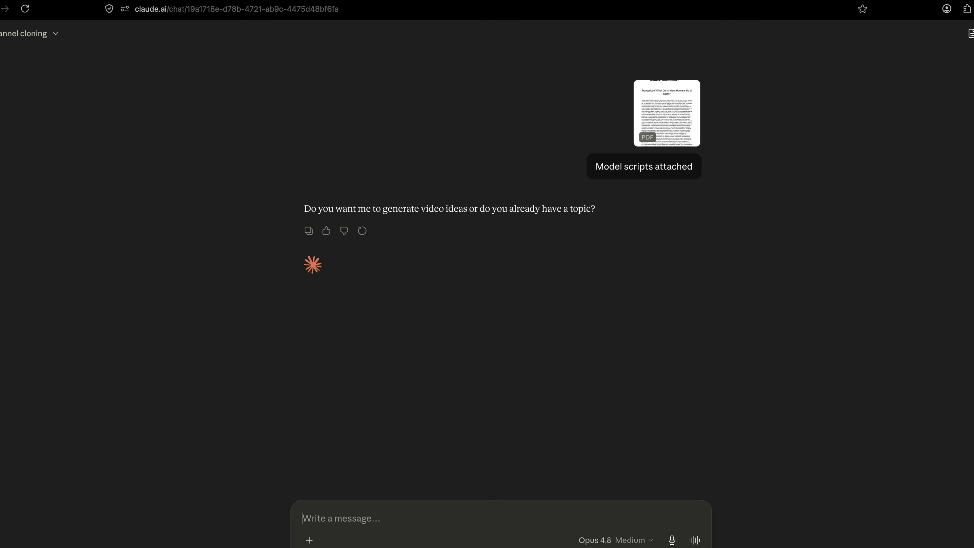
{"action": "type", "text": "yes"}
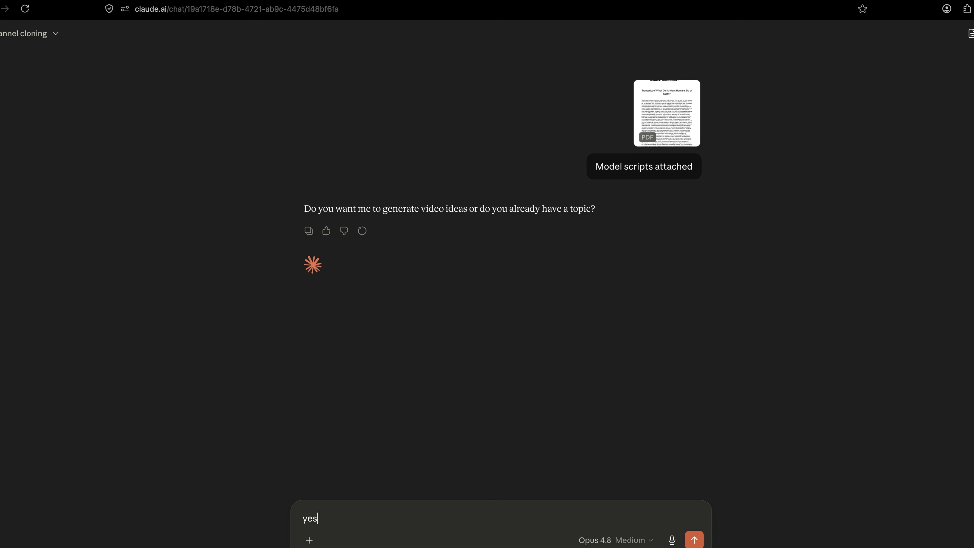
{"action": "key", "text": "Return"}
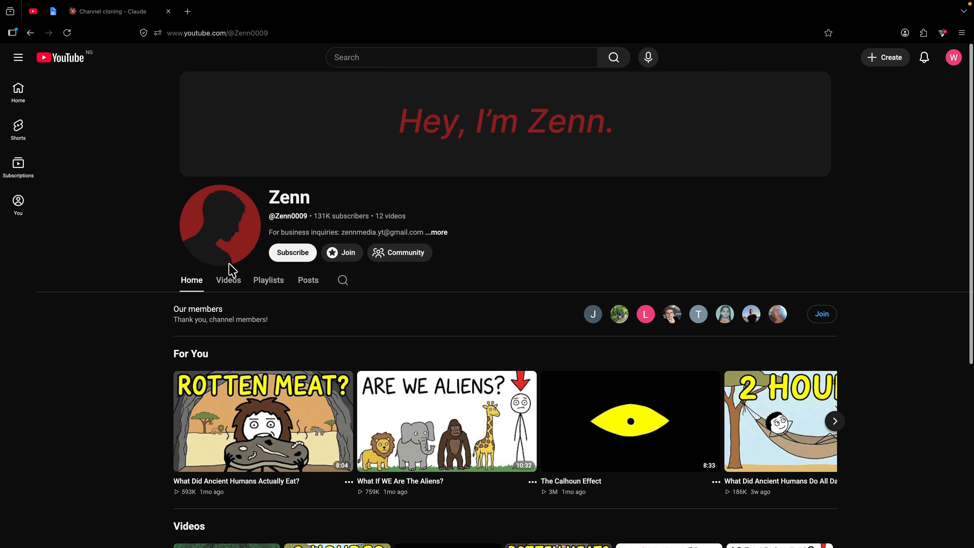
Step: Look over the Zenn channel's videos on YouTube, sorted by Popular
{"action": "scroll", "coordinate": [592, 305], "scroll_direction": "down", "scroll_amount": 2}
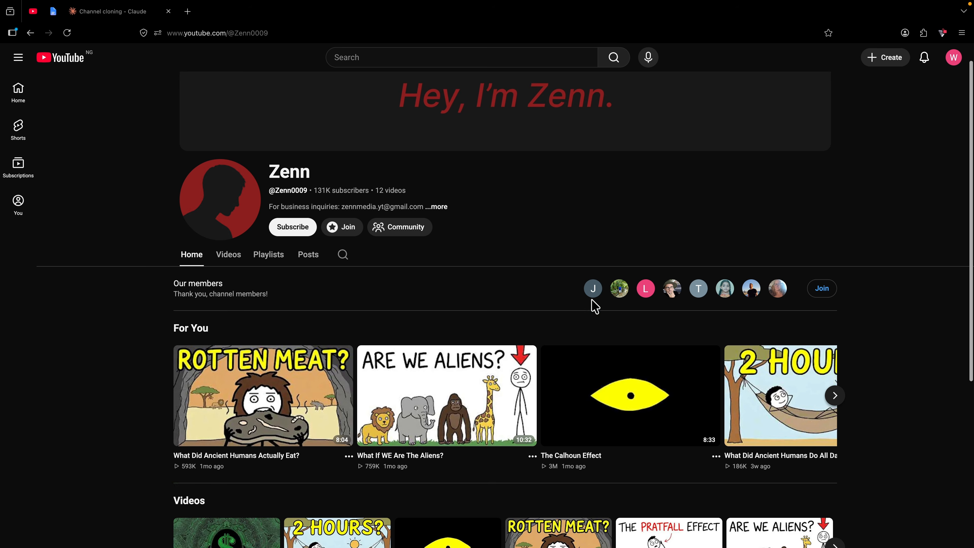
{"action": "left_click", "coordinate": [229, 226]}
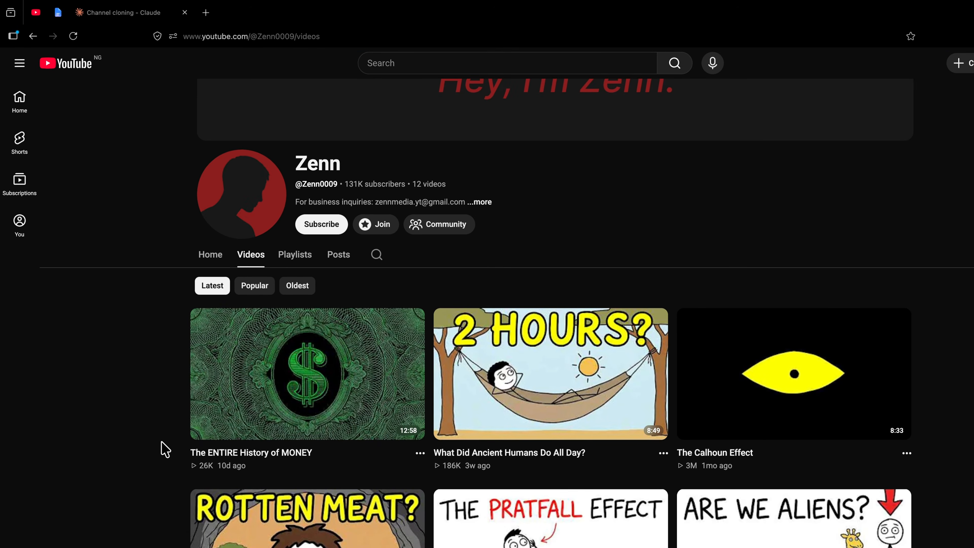
{"action": "left_click", "coordinate": [256, 287]}
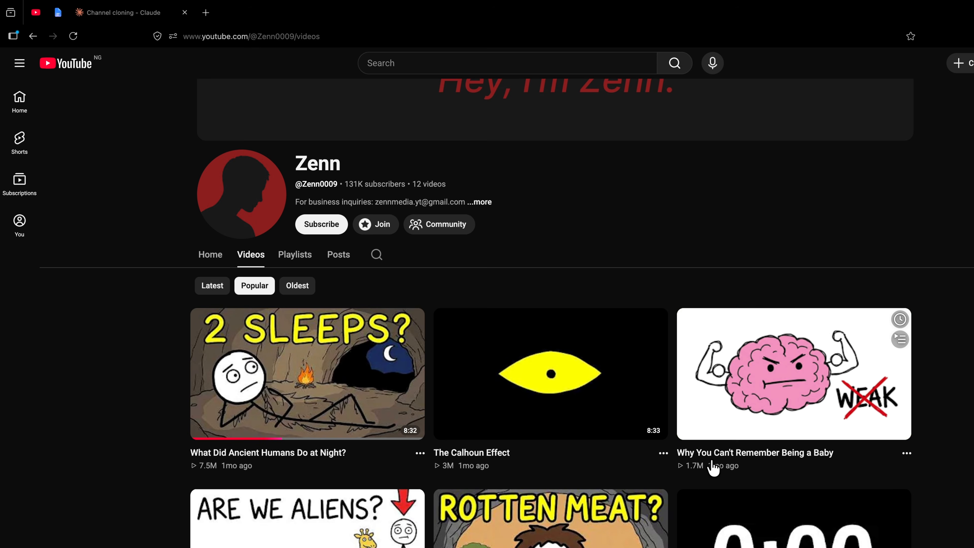
{"action": "scroll", "coordinate": [674, 293], "scroll_direction": "up", "scroll_amount": 2}
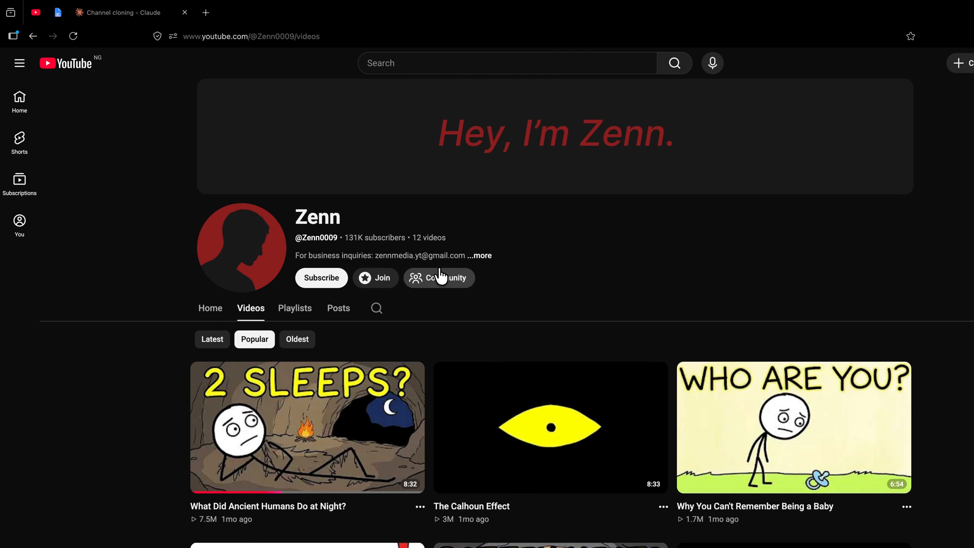
Step: Return to Claude, review the suggested video ideas and reply choosing number 1 with a length of 140 words
{"action": "left_click", "coordinate": [135, 18]}
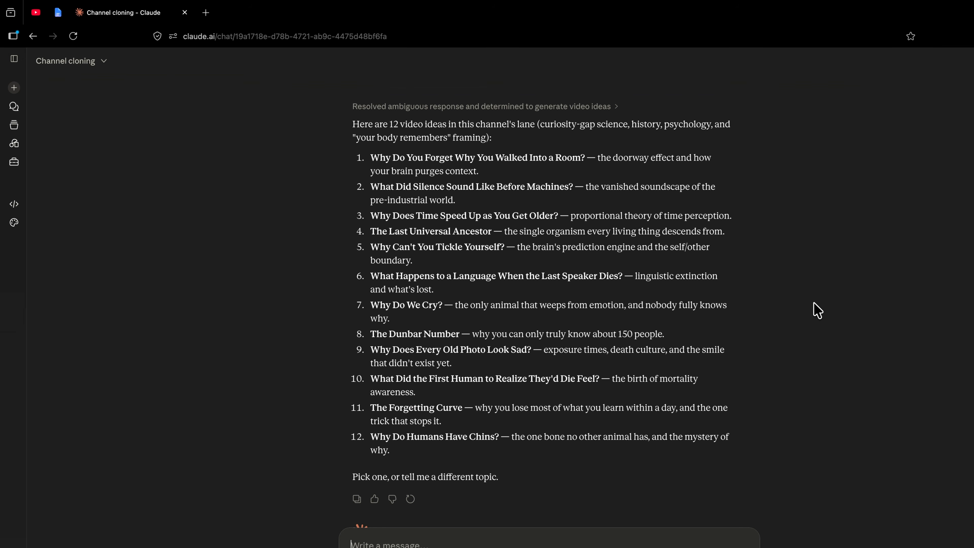
{"action": "scroll", "coordinate": [814, 303], "scroll_direction": "down", "scroll_amount": 1}
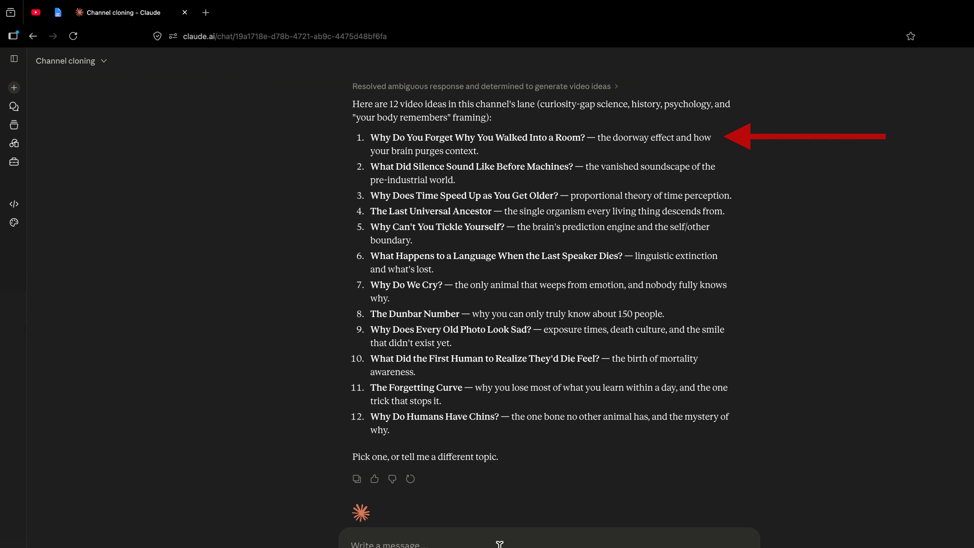
{"action": "type", "text": "Numne"}
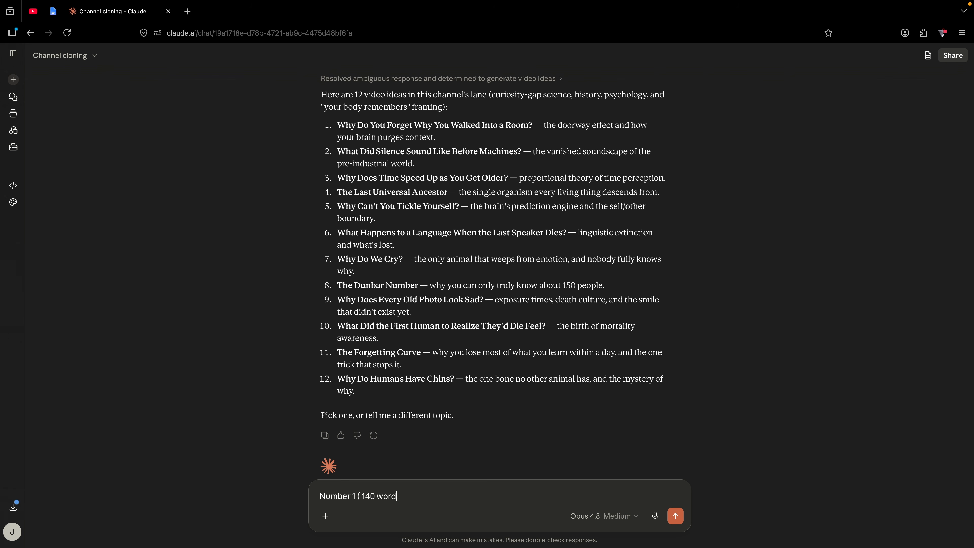
{"action": "key", "text": "Return"}
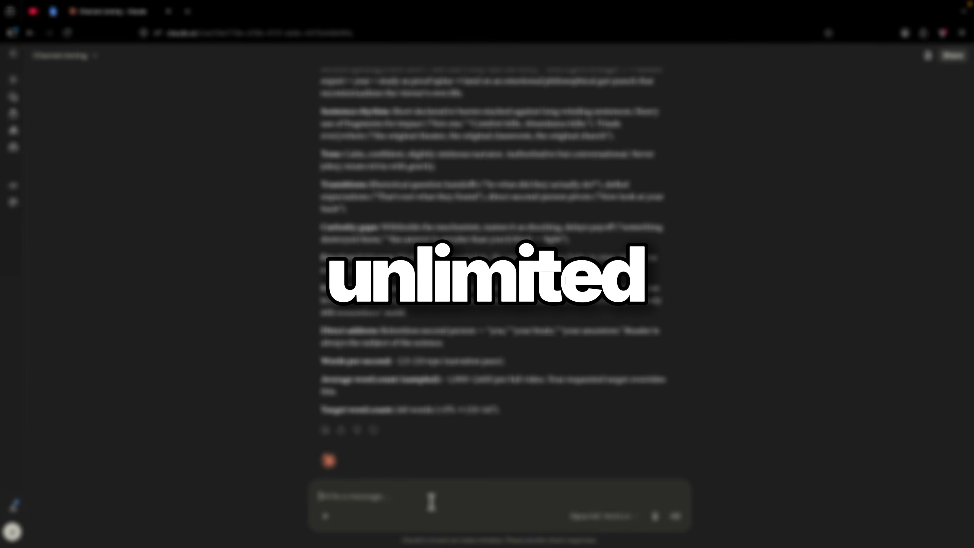
Step: Reply "proceed" to Claude's script style analysis to continue the workflow
{"action": "left_click", "coordinate": [444, 509]}
{"action": "type", "text": "proceed"}
{"action": "key", "text": "Return"}
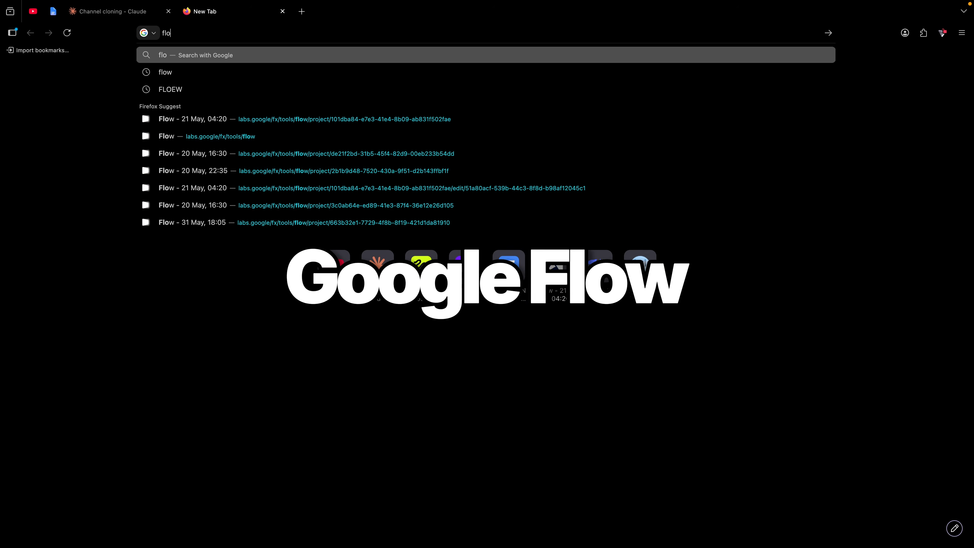
Step: Search Google for "flow", open Google Flow and create a new project
{"action": "type", "text": "w"}
{"action": "key", "text": "Return"}
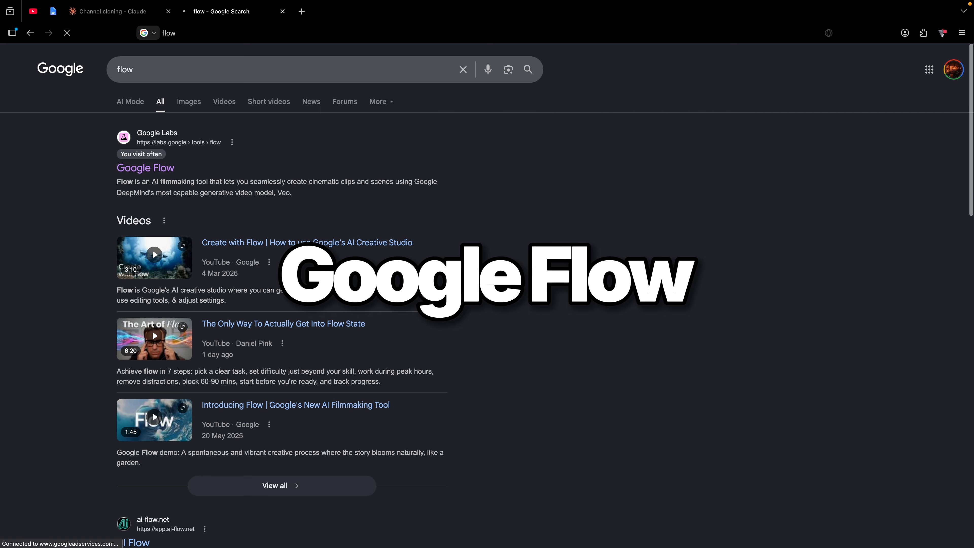
{"action": "left_click", "coordinate": [157, 173]}
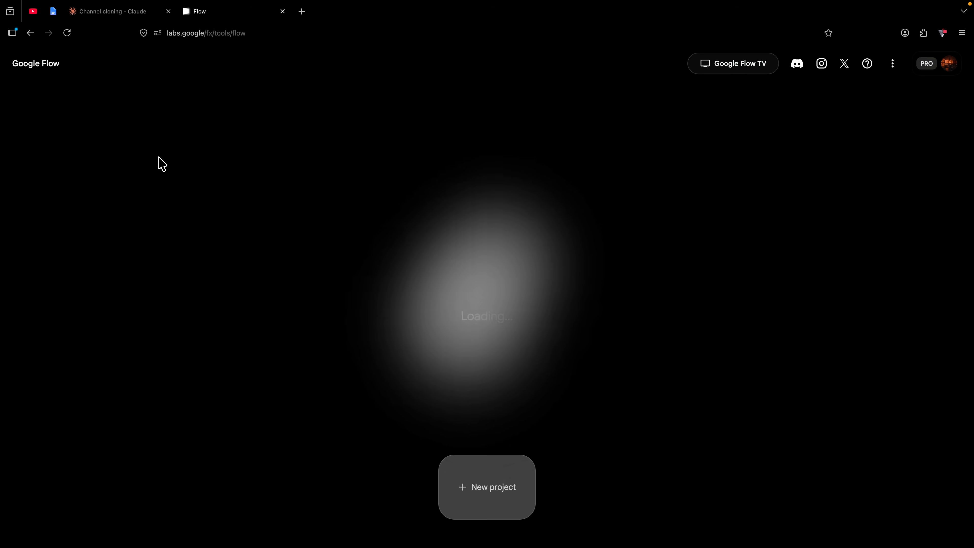
{"action": "left_click", "coordinate": [475, 493]}
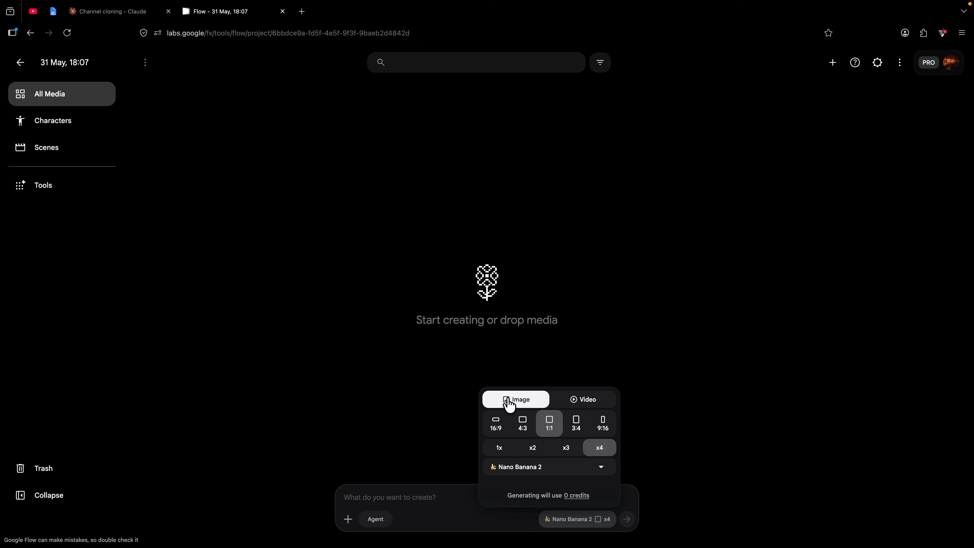
Step: Copy the Beat 1 image prompt from Claude into the Google Flow project and generate four images with Nano Banana 2
{"action": "left_click", "coordinate": [109, 11]}
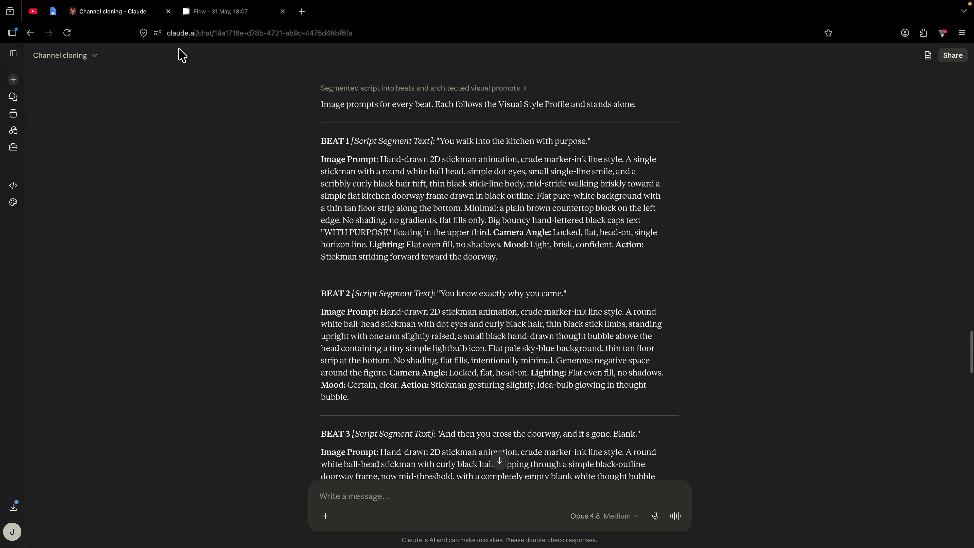
{"action": "triple_click", "coordinate": [355, 164]}
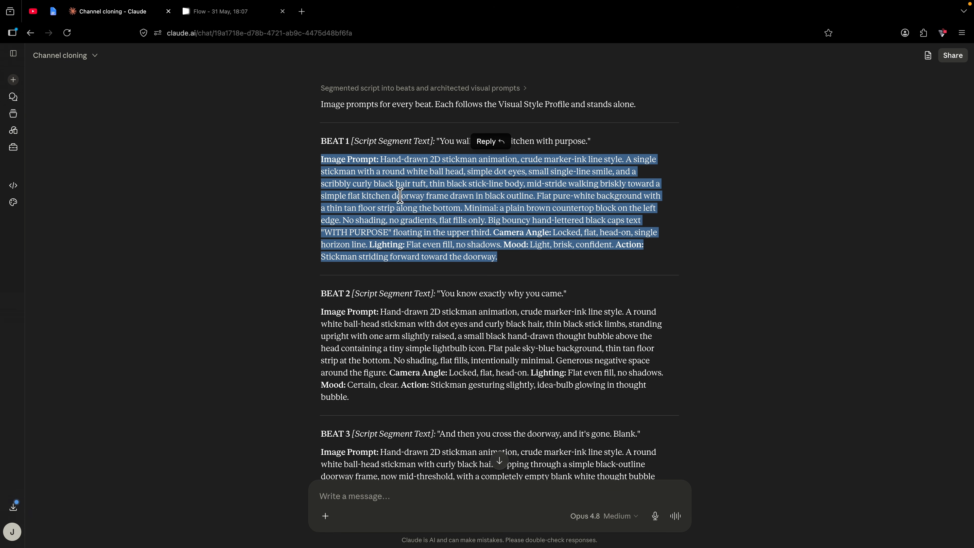
{"action": "key", "text": "ctrl+c"}
{"action": "key", "text": "ctrl+Tab"}
{"action": "left_click", "coordinate": [412, 494]}
{"action": "key", "text": "ctrl+v"}
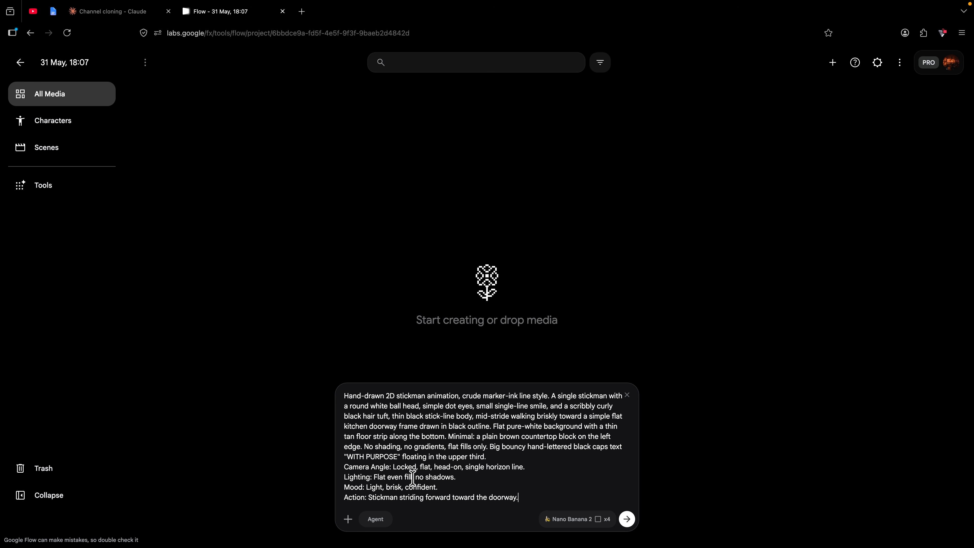
{"action": "left_click", "coordinate": [627, 519]}
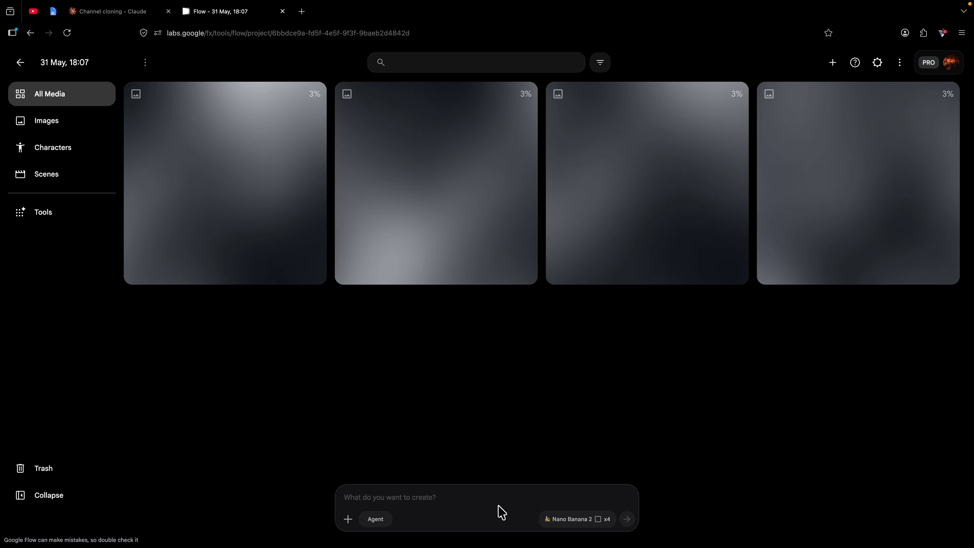
Step: Search for "meta ai" in a new browser tab and open the Meta AI site
{"action": "left_click", "coordinate": [302, 12]}
{"action": "type", "text": "meta ai"}
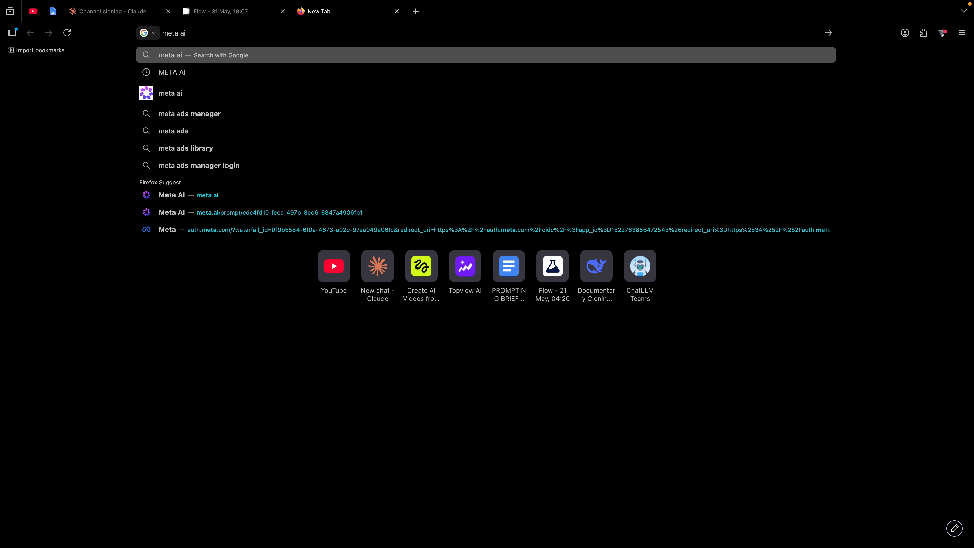
{"action": "key", "text": "Return"}
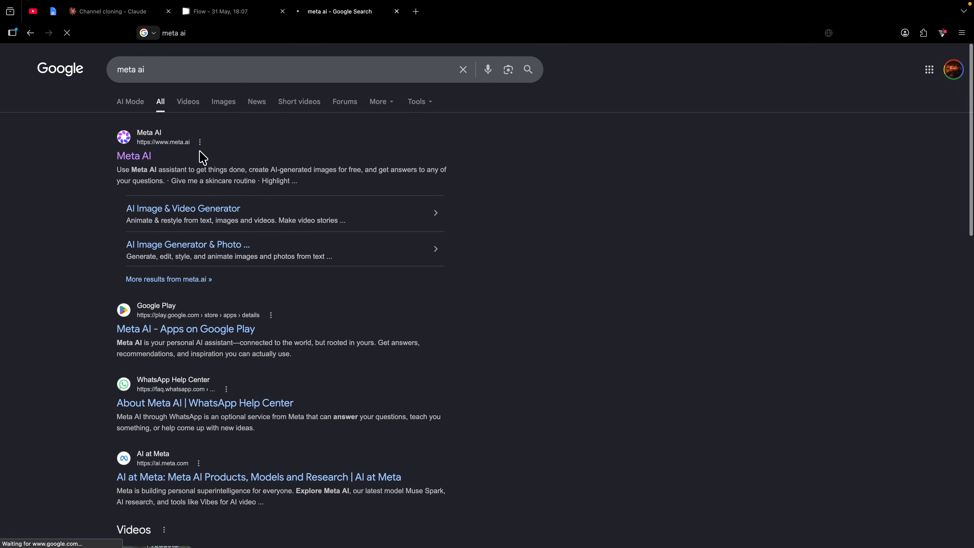
{"action": "left_click", "coordinate": [135, 159]}
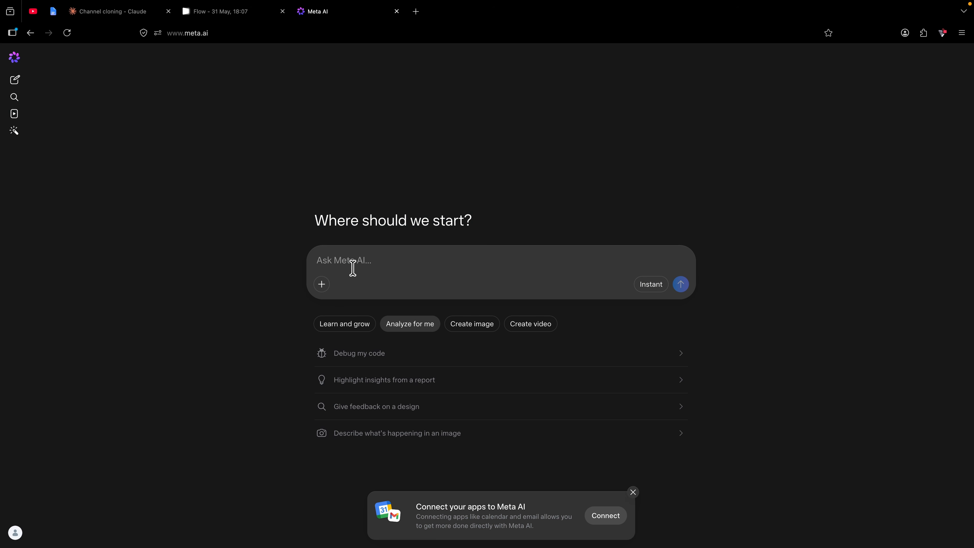
Step: Paste the Beat 1 prompt into Meta AI and submit it as an image creation request
{"action": "key", "text": "ctrl+v"}
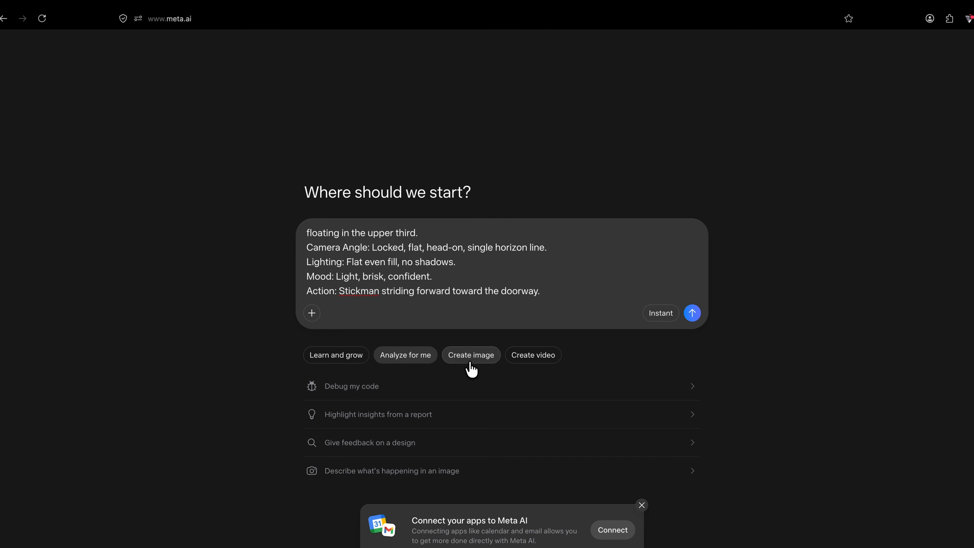
{"action": "left_click", "coordinate": [471, 352]}
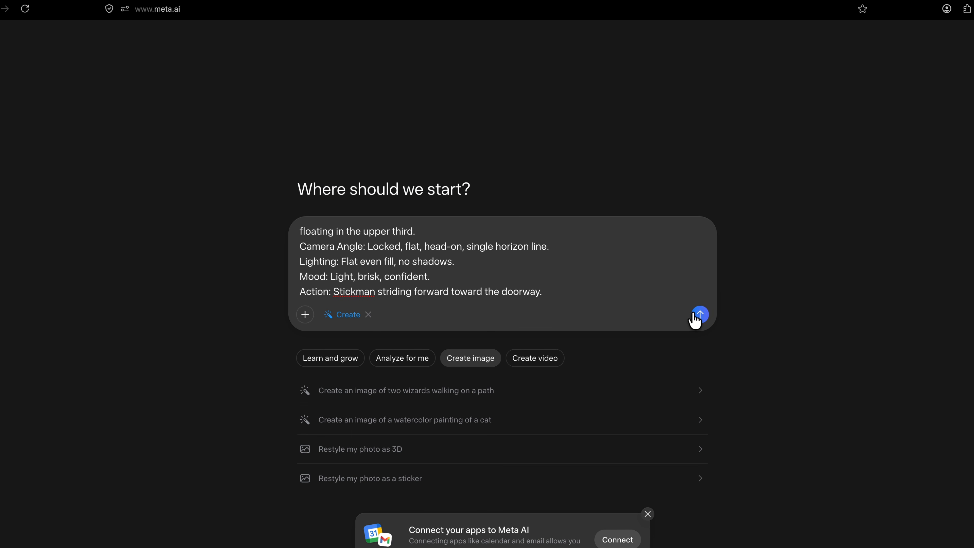
{"action": "left_click", "coordinate": [701, 314]}
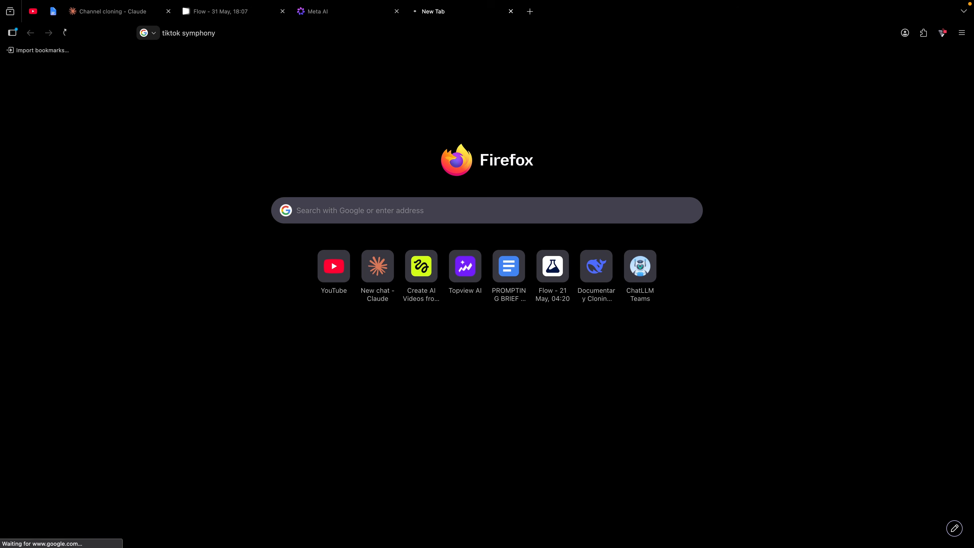
Step: Search for "tiktok symphony", view the TikTok Symphony page and close it
{"action": "key", "text": "Return"}
{"action": "left_click", "coordinate": [165, 384]}
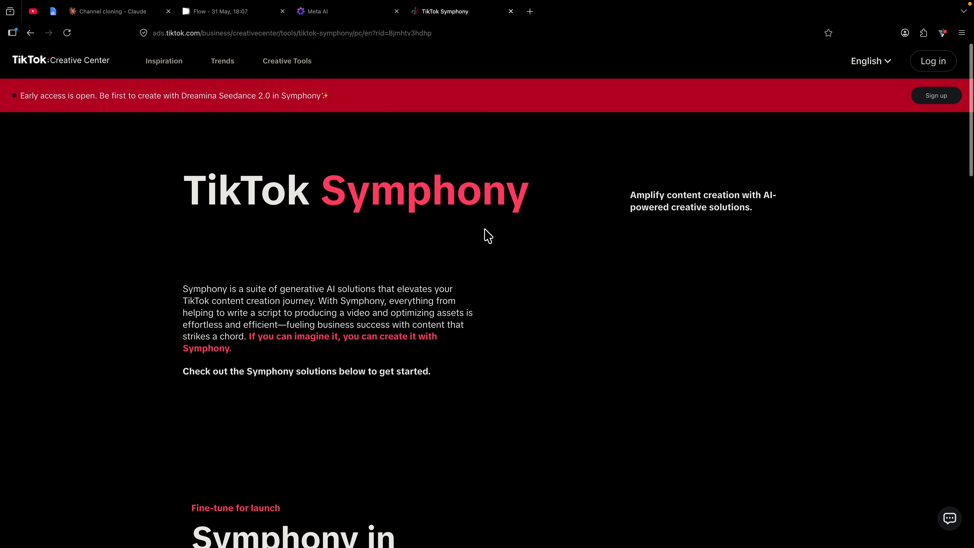
{"action": "key", "text": "ctrl+w"}
Step: Search for "digen ai" in a new browser tab, open the Digen AI site and dismiss the upgrade offer
{"action": "key", "text": "ctrl+t"}
{"action": "type", "text": "digen ai"}
{"action": "key", "text": "Return"}
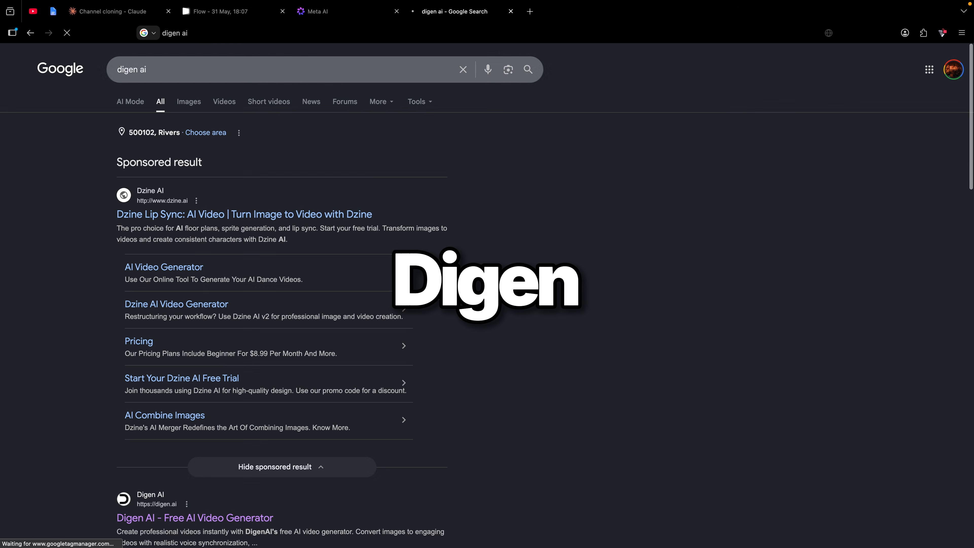
{"action": "left_click", "coordinate": [187, 504]}
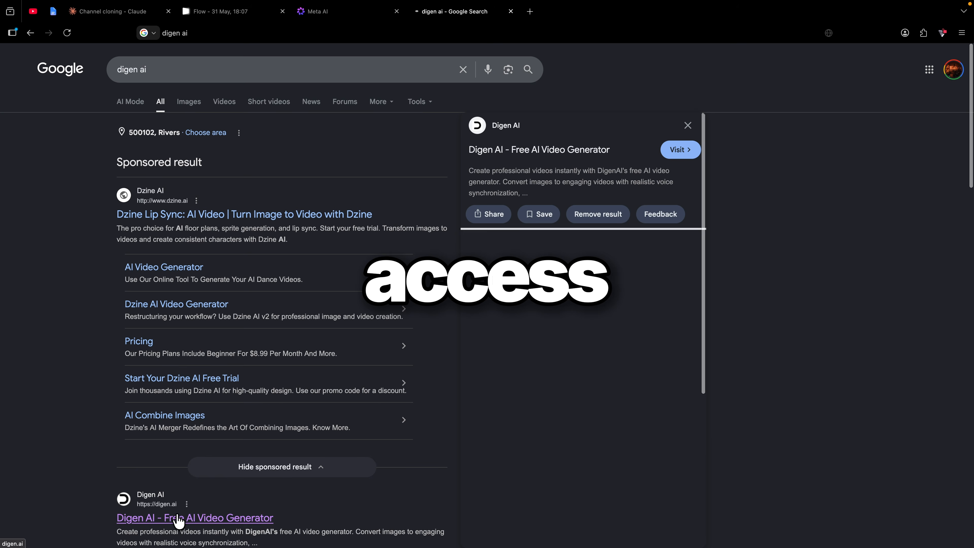
{"action": "left_click", "coordinate": [679, 150]}
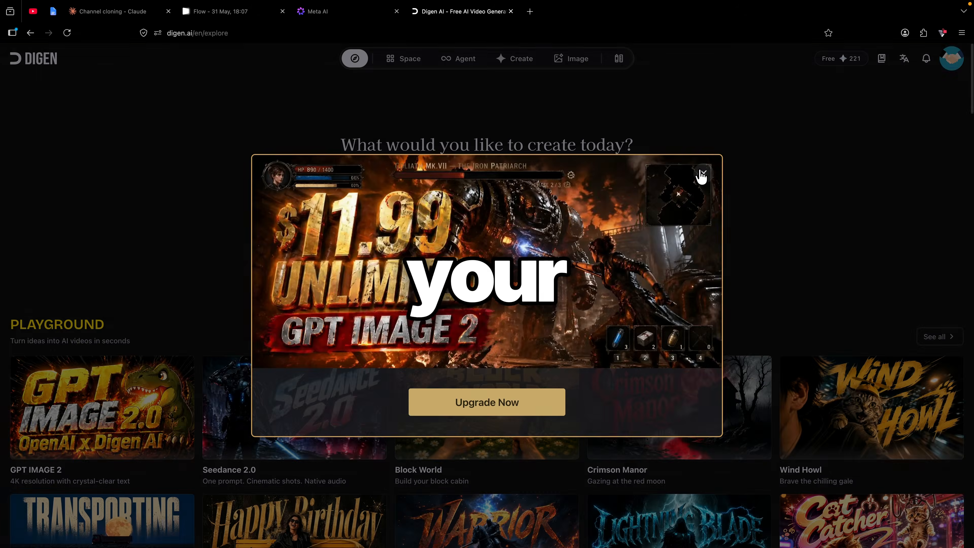
{"action": "left_click", "coordinate": [701, 176]}
Step: Generate a 16:9 image from the Beat 1 stickman prompt in Digen AI's image generator with the Image Motion model
{"action": "left_click", "coordinate": [577, 63]}
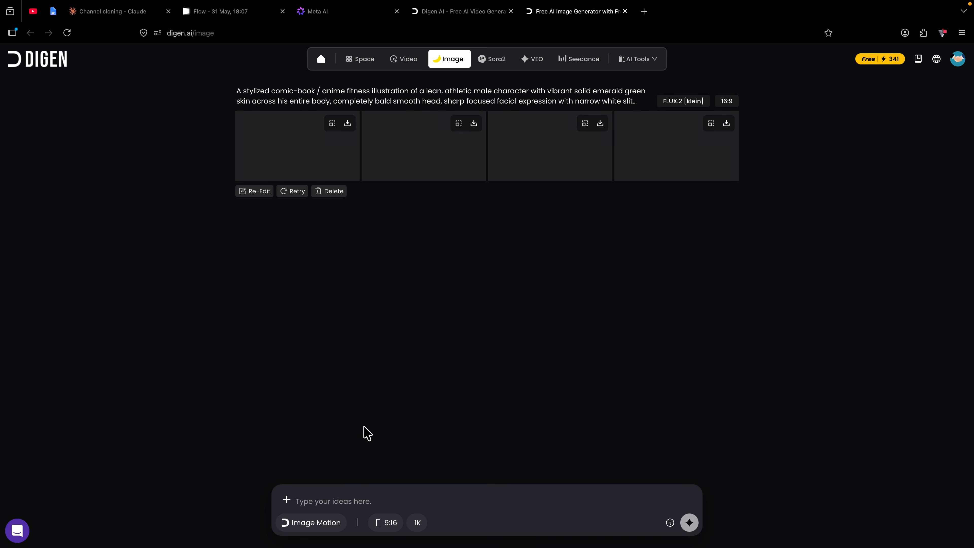
{"action": "left_click", "coordinate": [322, 522]}
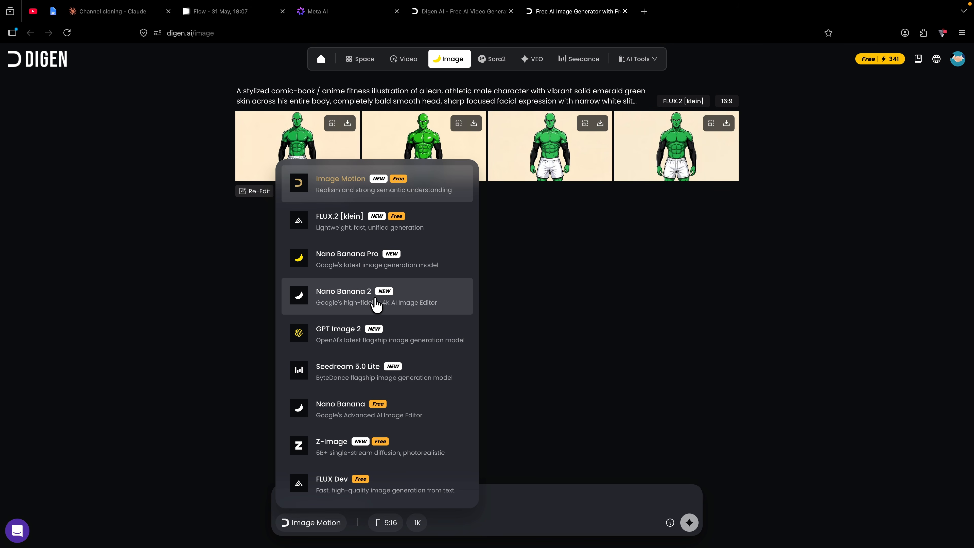
{"action": "left_click", "coordinate": [410, 498]}
{"action": "key", "text": "ctrl+v"}
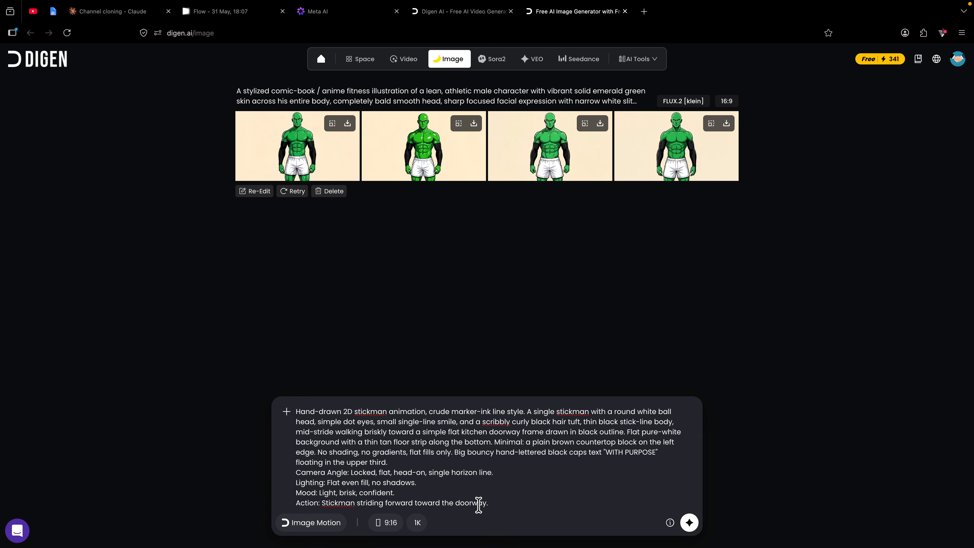
{"action": "left_click", "coordinate": [385, 523]}
{"action": "left_click", "coordinate": [439, 446]}
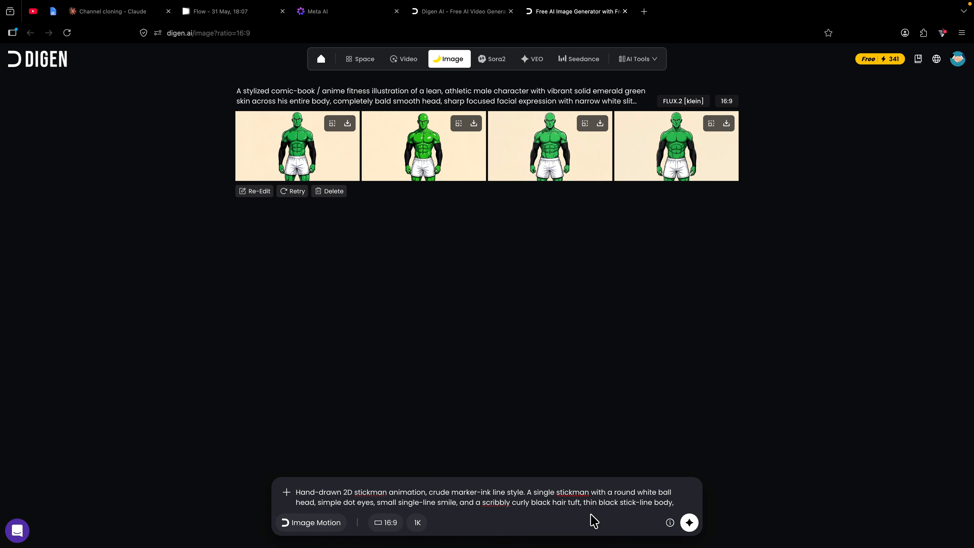
{"action": "left_click", "coordinate": [690, 523]}
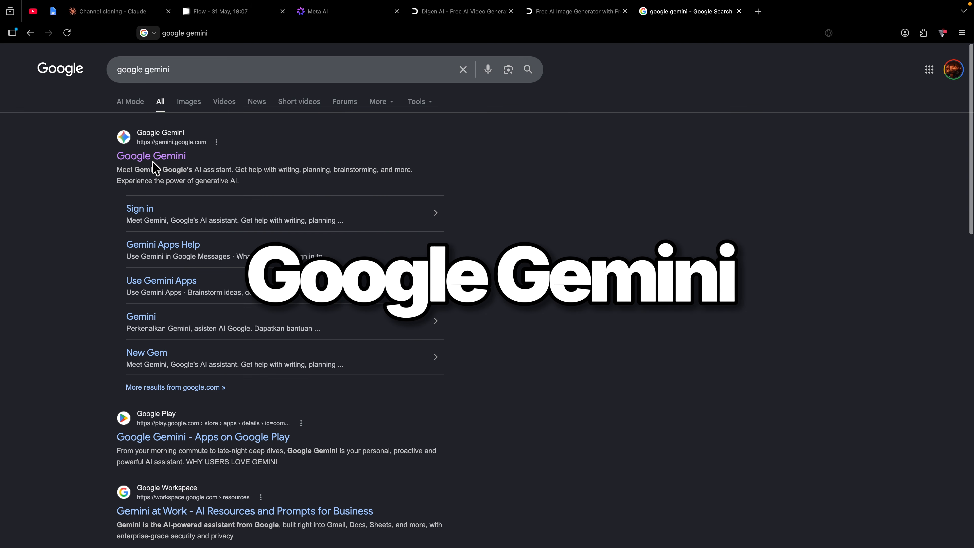
Step: Open Google Gemini from the search results and submit the Beat 1 stickman prompt
{"action": "left_click", "coordinate": [158, 157]}
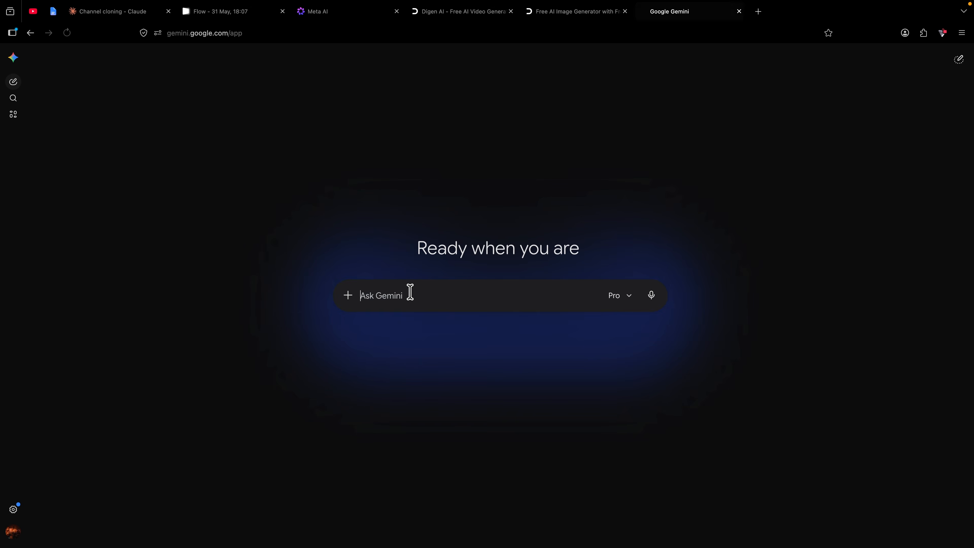
{"action": "key", "text": "ctrl+v"}
{"action": "scroll", "coordinate": [410, 292], "scroll_direction": "up", "scroll_amount": 3}
{"action": "key", "text": "Return"}
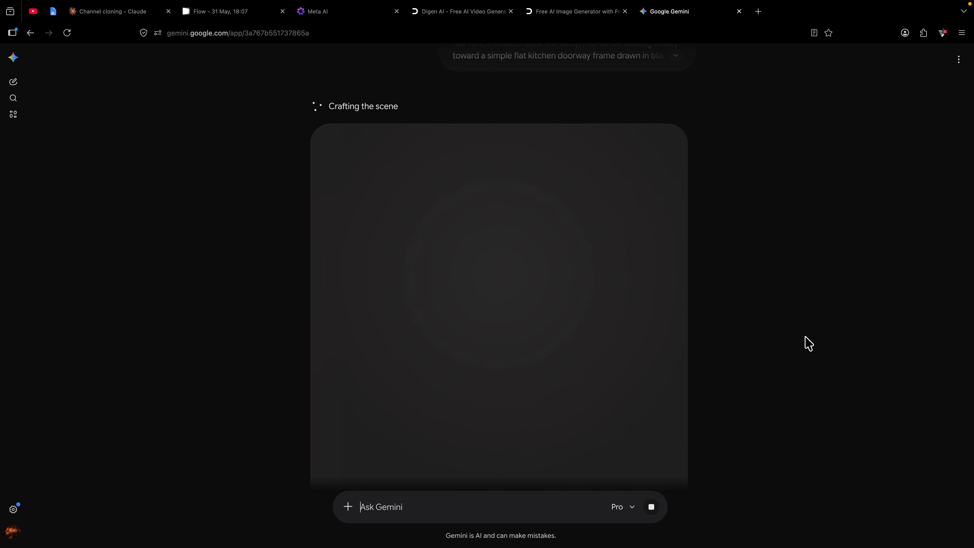
Step: Examine the WITH PURPOSE stickman images generated in Flow, Meta AI and Digen AI
{"action": "left_click", "coordinate": [236, 12]}
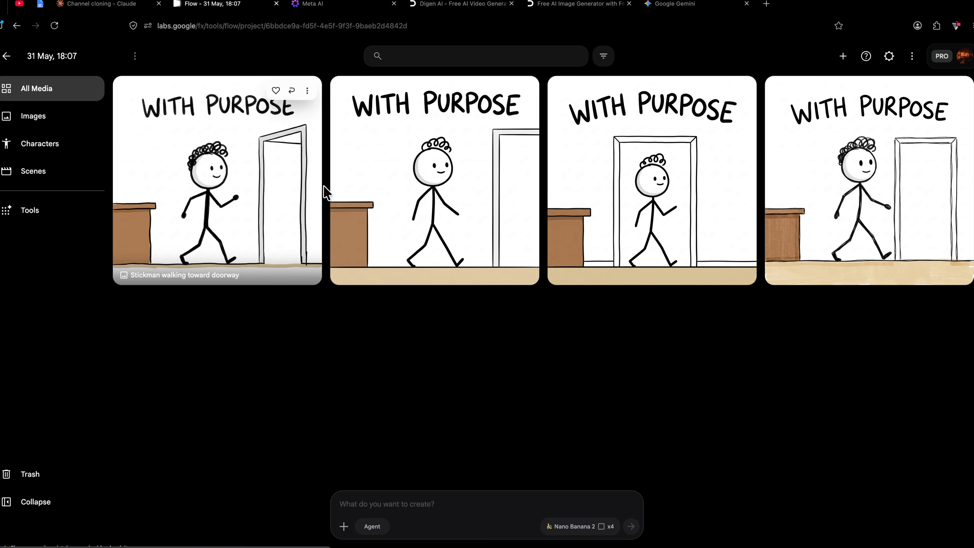
{"action": "left_click", "coordinate": [347, 7]}
{"action": "scroll", "coordinate": [488, 215], "scroll_direction": "down", "scroll_amount": 3}
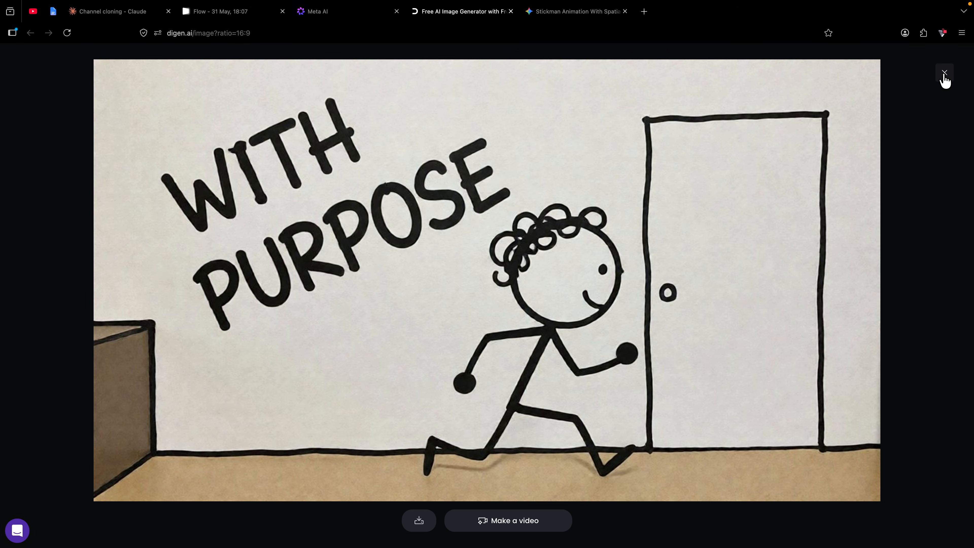
{"action": "left_click", "coordinate": [944, 73]}
Step: Download Gemini's generated stickman image and submit the image-to-video prompt with the picture attached in the same Gemini chat
{"action": "left_click", "coordinate": [587, 16]}
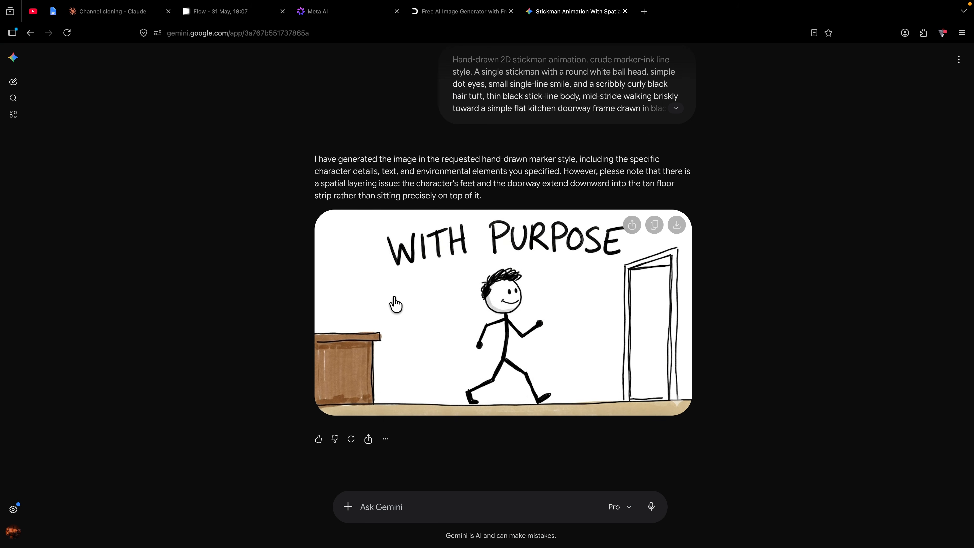
{"action": "left_click", "coordinate": [455, 351]}
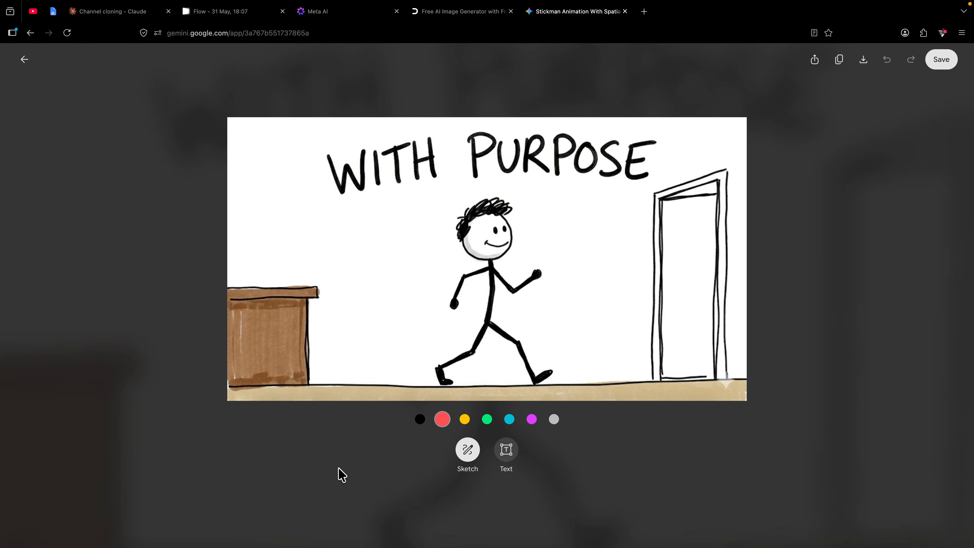
{"action": "left_click", "coordinate": [23, 59]}
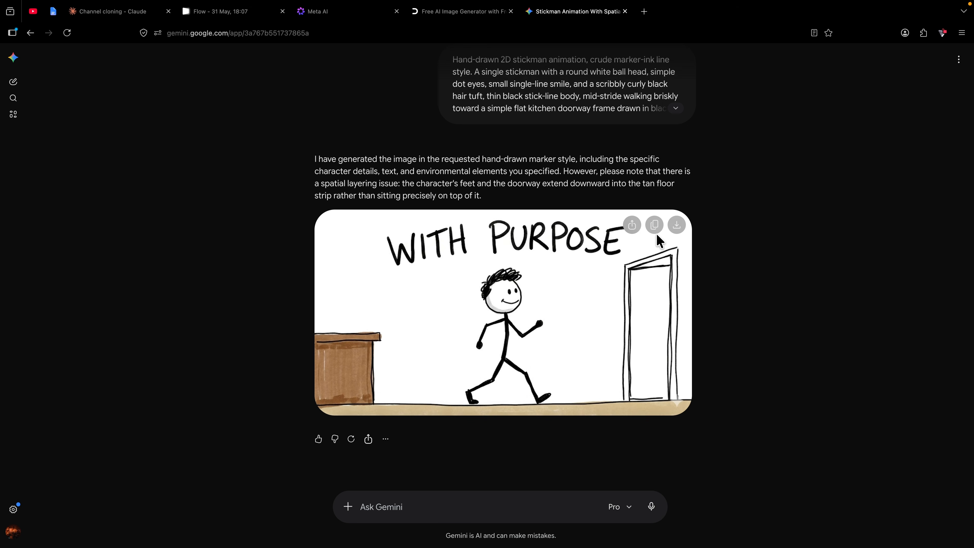
{"action": "left_click", "coordinate": [676, 226]}
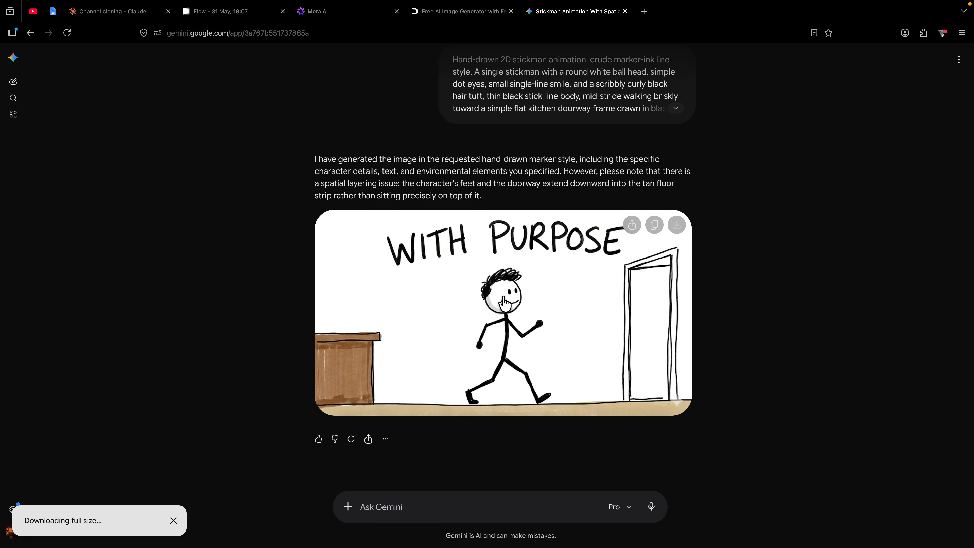
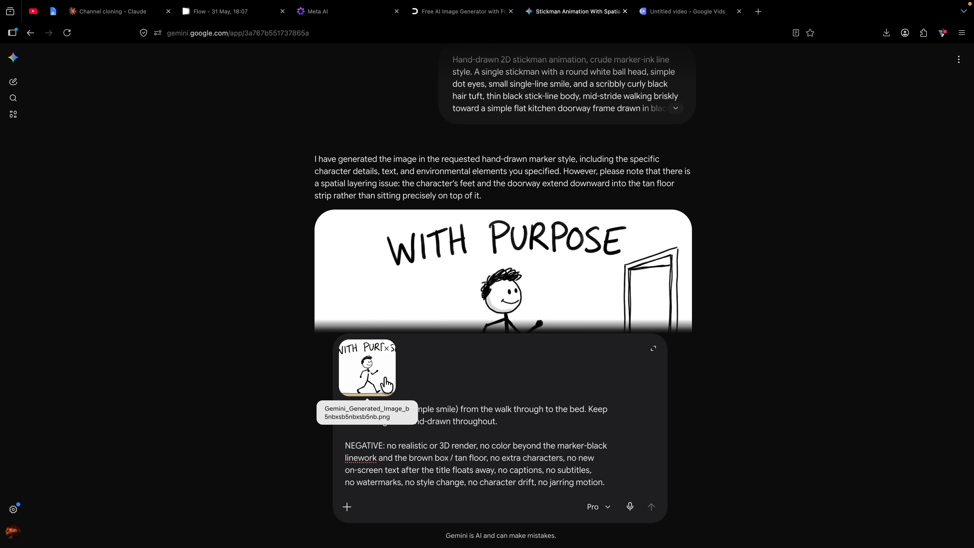
{"action": "left_click", "coordinate": [651, 507]}
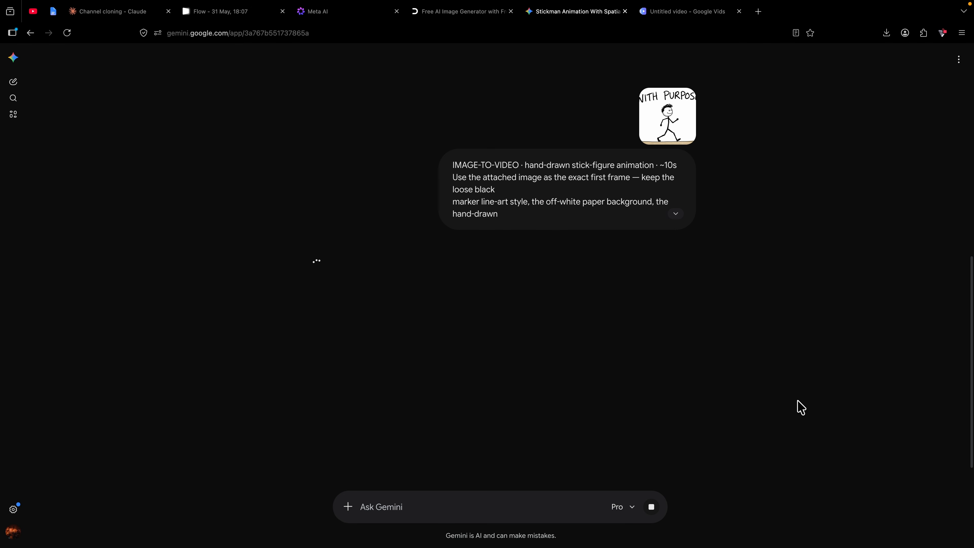
Step: In Google Vids, generate a Veo 3.1 clip from the image-to-video prompt with the stickman image as an ingredient
{"action": "left_click", "coordinate": [701, 17]}
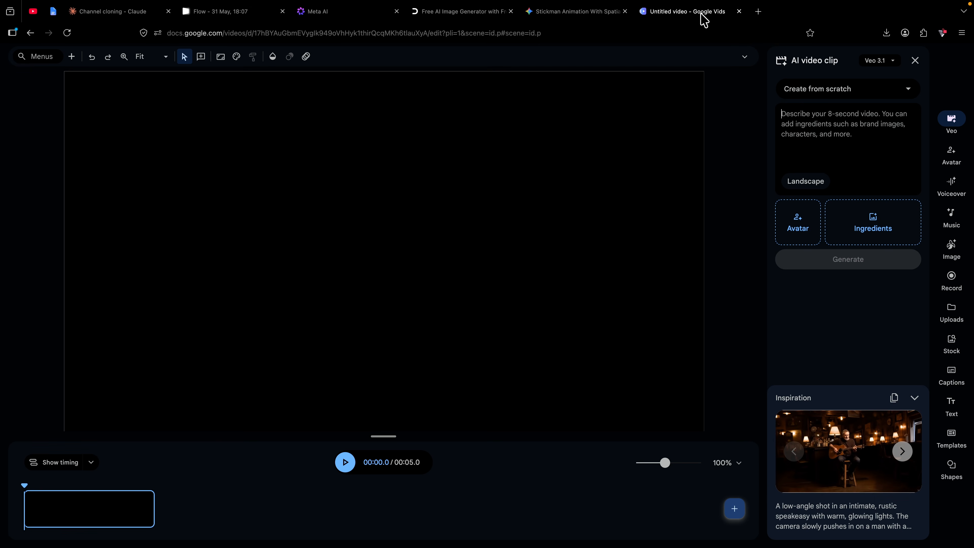
{"action": "left_click", "coordinate": [805, 120]}
{"action": "key", "text": "ctrl+v"}
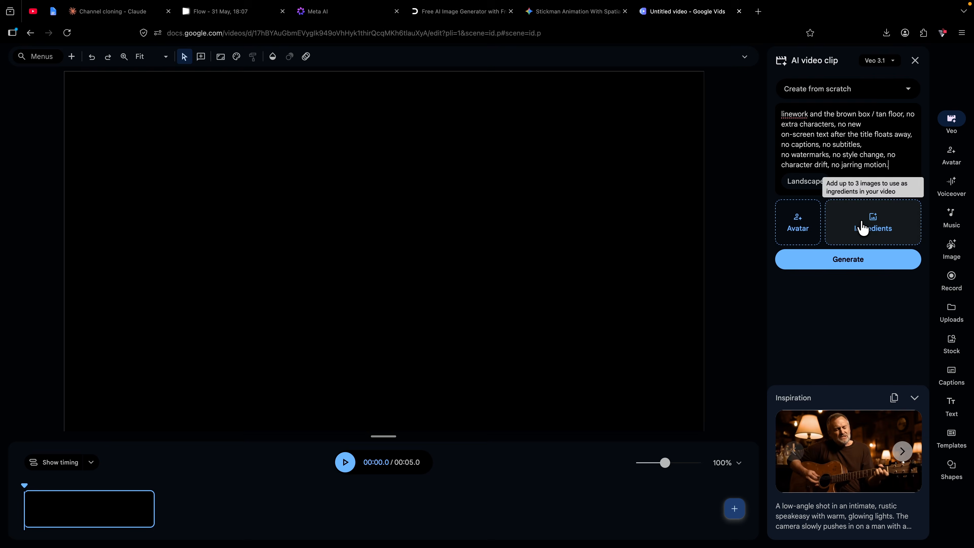
{"action": "left_click", "coordinate": [862, 228]}
{"action": "left_click", "coordinate": [829, 261]}
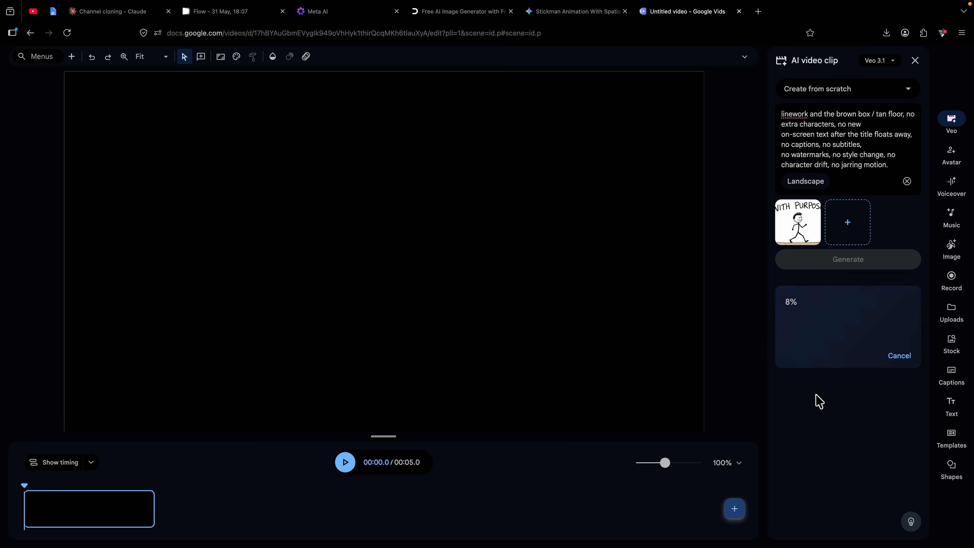
Step: Start a new Meta AI chat, attach the stickman image and submit the 4-second walk-cycle prompt as a video creation request
{"action": "left_click", "coordinate": [337, 12]}
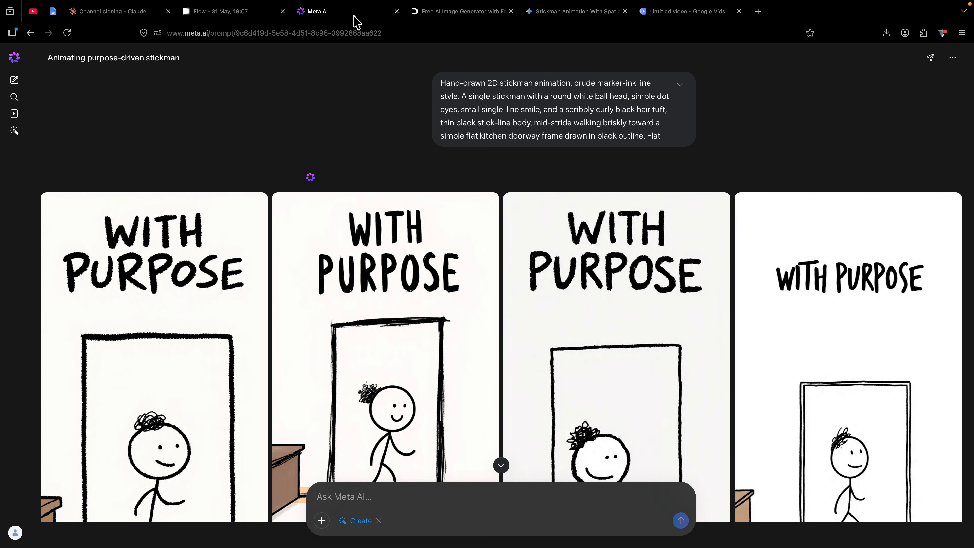
{"action": "scroll", "coordinate": [425, 142], "scroll_direction": "down", "scroll_amount": 5}
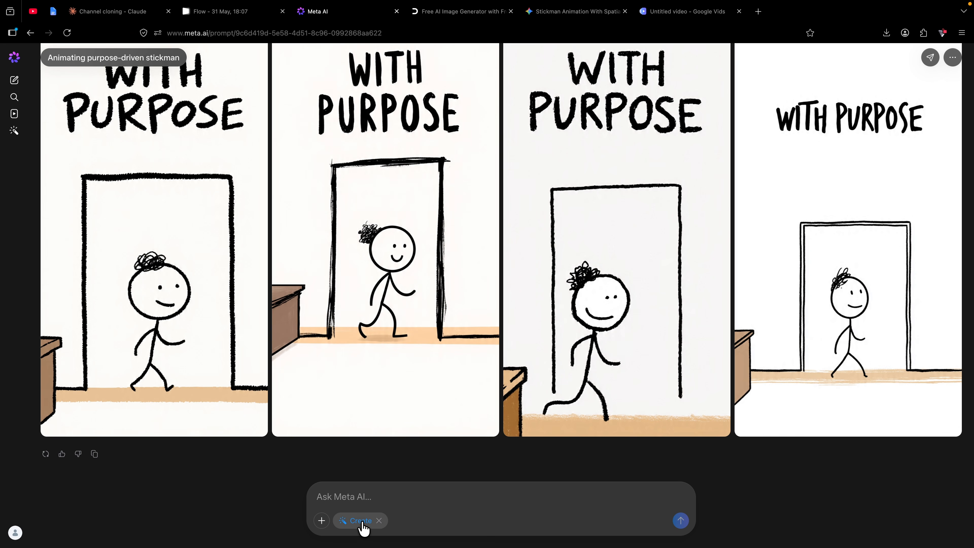
{"action": "left_click", "coordinate": [15, 80]}
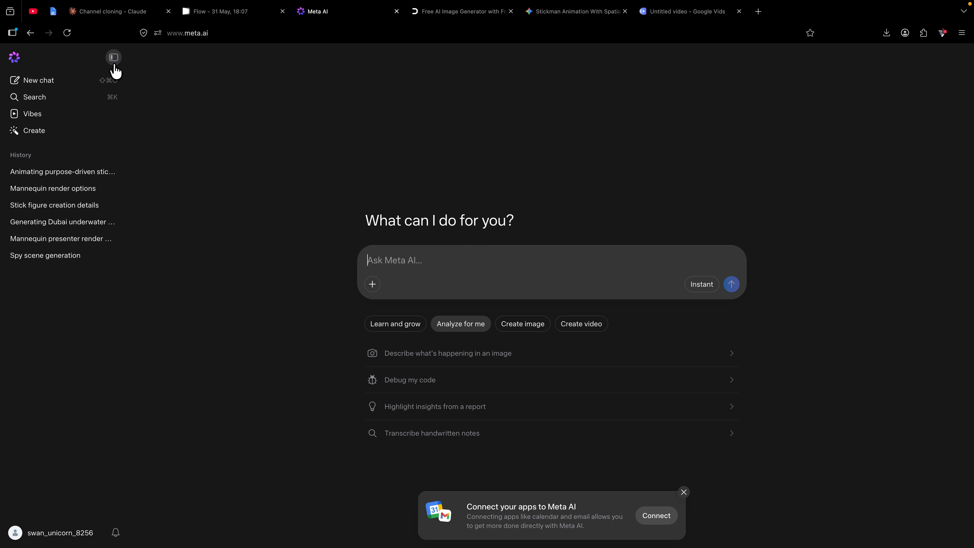
{"action": "left_click", "coordinate": [326, 283]}
{"action": "left_click", "coordinate": [367, 311]}
{"action": "double_click", "coordinate": [530, 306]}
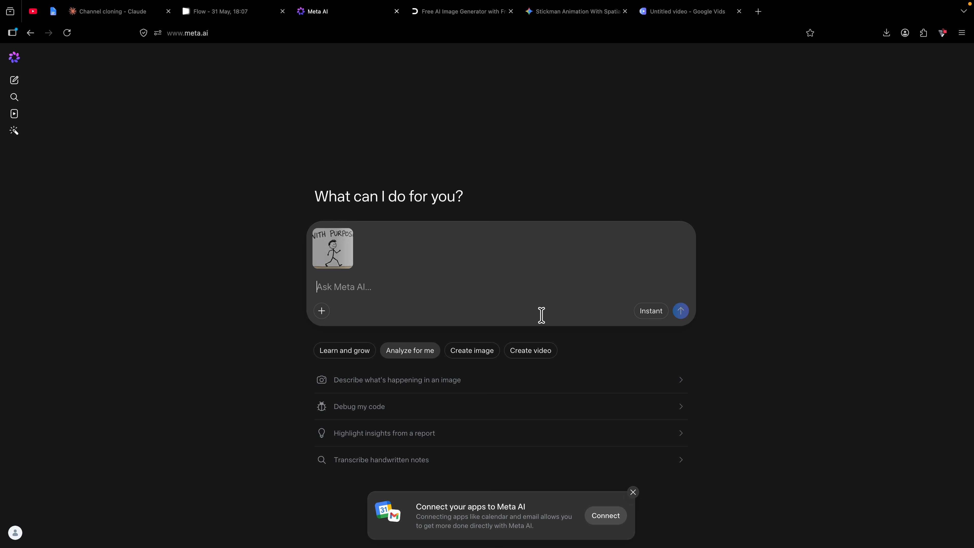
{"action": "left_click", "coordinate": [437, 297]}
{"action": "key", "text": "super+v"}
{"action": "left_click", "coordinate": [525, 355]}
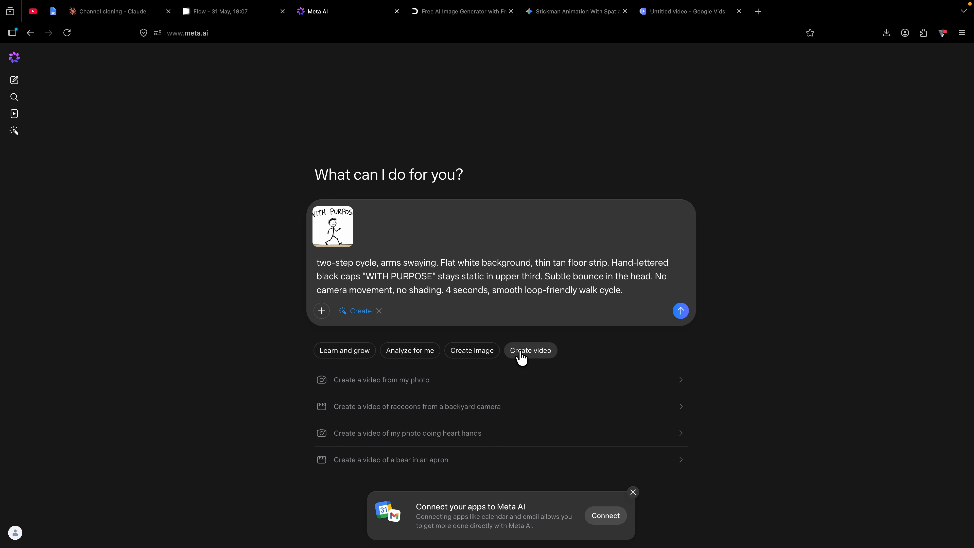
{"action": "left_click", "coordinate": [681, 312]}
Step: Open Digen AI's video generator and examine its generation settings and the community creations
{"action": "left_click", "coordinate": [460, 12]}
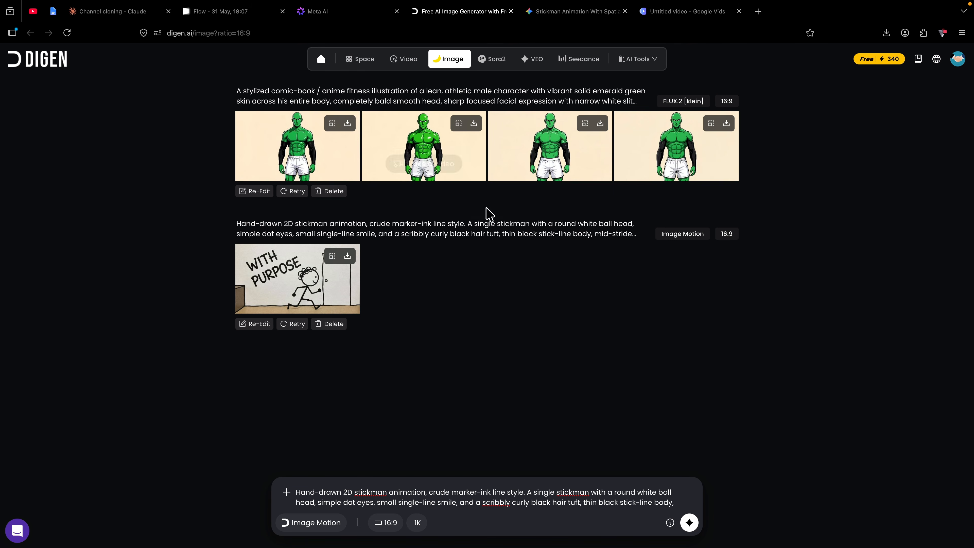
{"action": "left_click", "coordinate": [405, 61]}
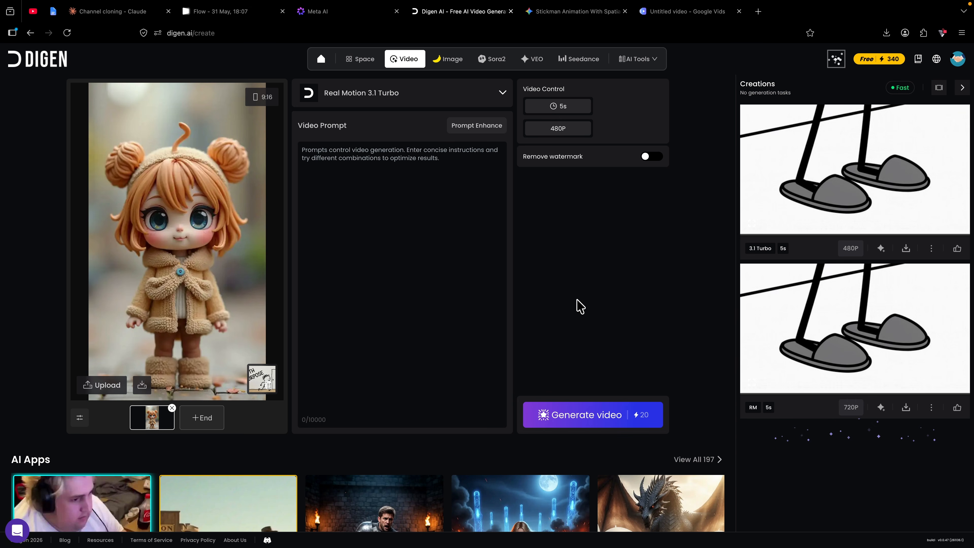
{"action": "scroll", "coordinate": [474, 257], "scroll_direction": "down", "scroll_amount": 4}
{"action": "scroll", "coordinate": [474, 257], "scroll_direction": "up", "scroll_amount": 4}
{"action": "scroll", "coordinate": [474, 257], "scroll_direction": "down", "scroll_amount": 4}
{"action": "scroll", "coordinate": [474, 263], "scroll_direction": "down", "scroll_amount": 10}
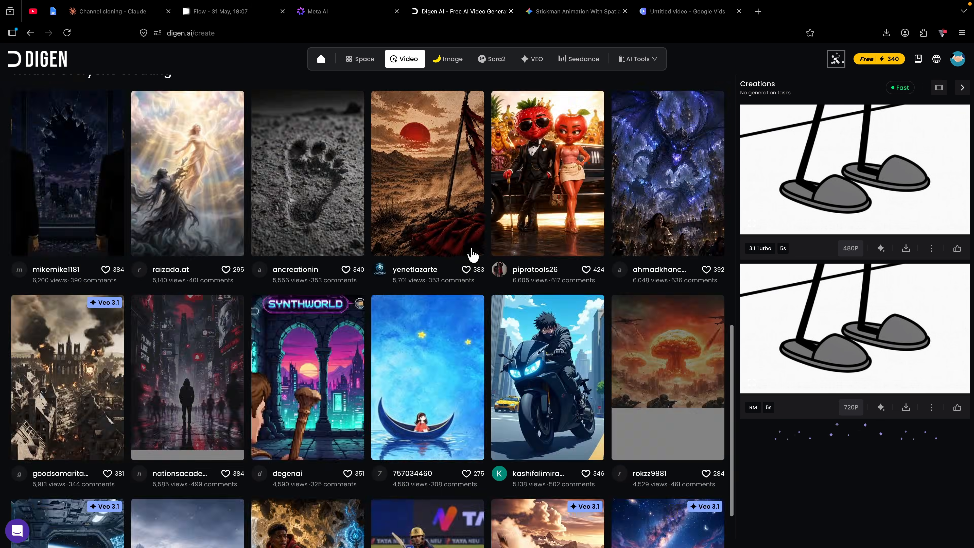
{"action": "scroll", "coordinate": [470, 254], "scroll_direction": "up", "scroll_amount": 15}
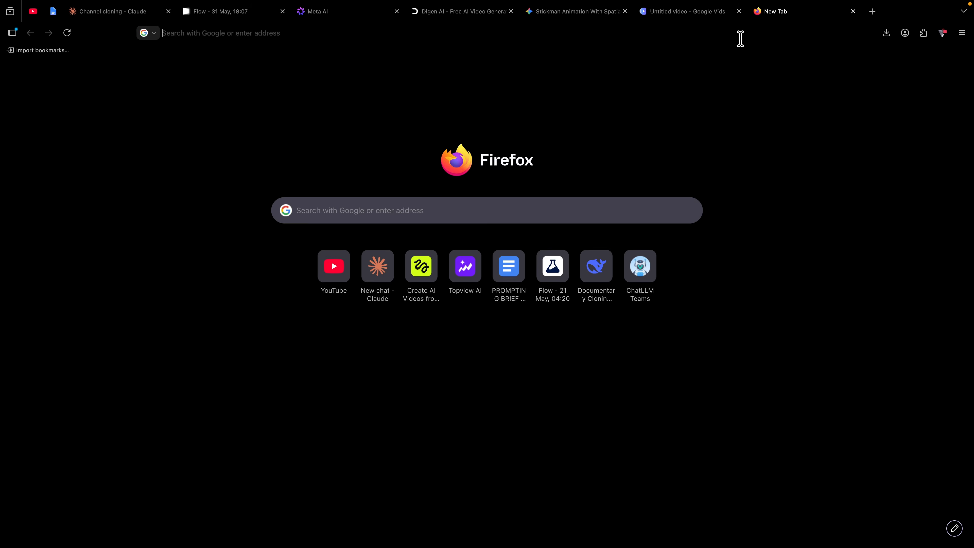
Step: Search for "qwen studio" in the new browser tab and open the Qwen Studio site
{"action": "type", "text": "q"}
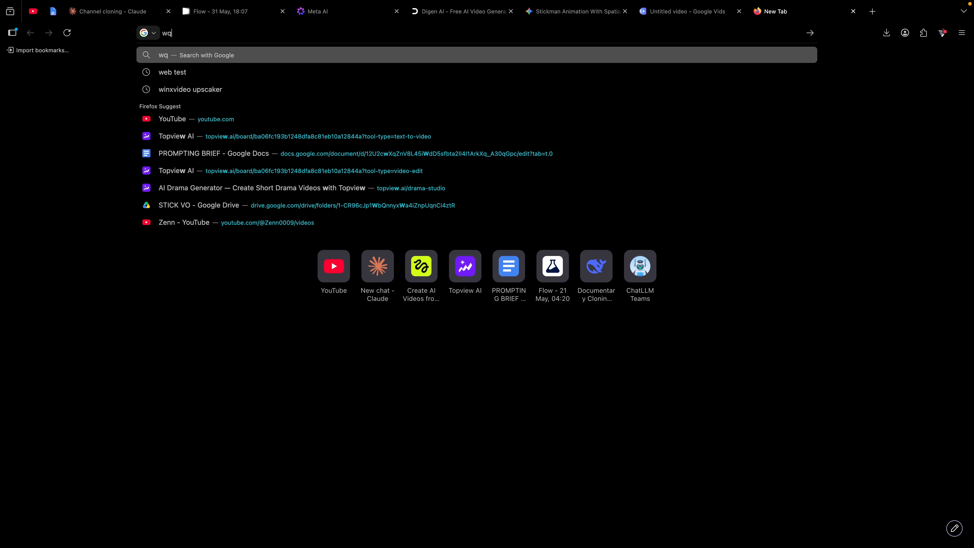
{"action": "type", "text": "wen studio"}
{"action": "key", "text": "Return"}
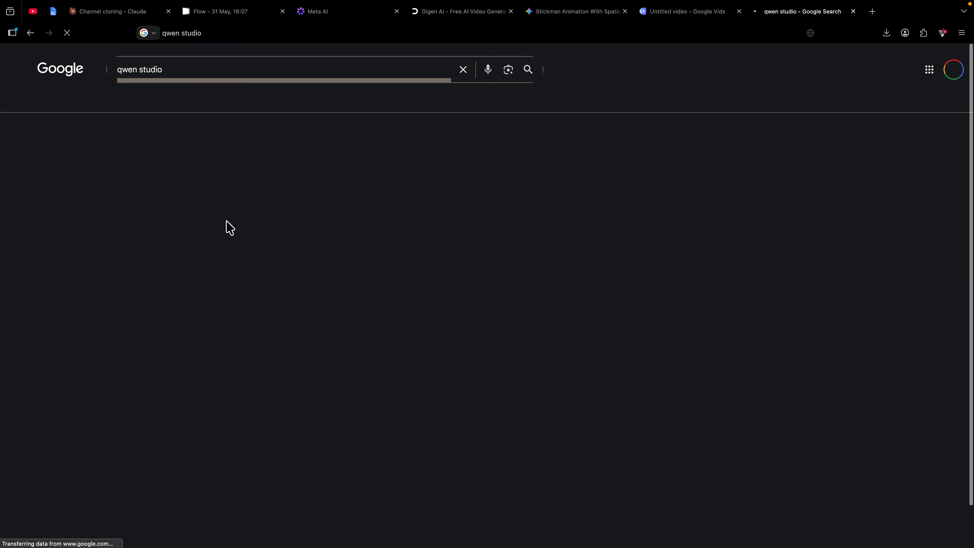
{"action": "left_click", "coordinate": [161, 155]}
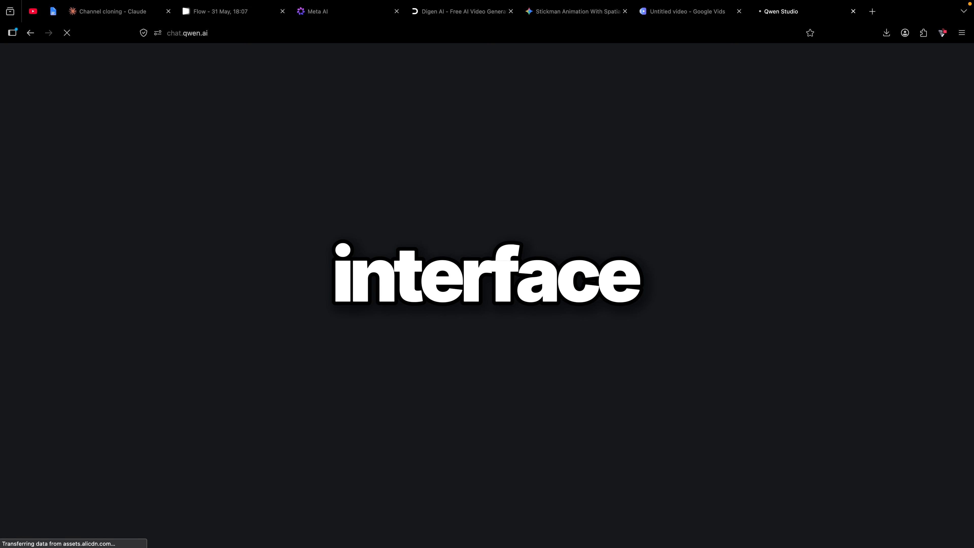
Step: Accept all cookies in Qwen Studio and switch the chat to Create Video mode
{"action": "left_click", "coordinate": [314, 280]}
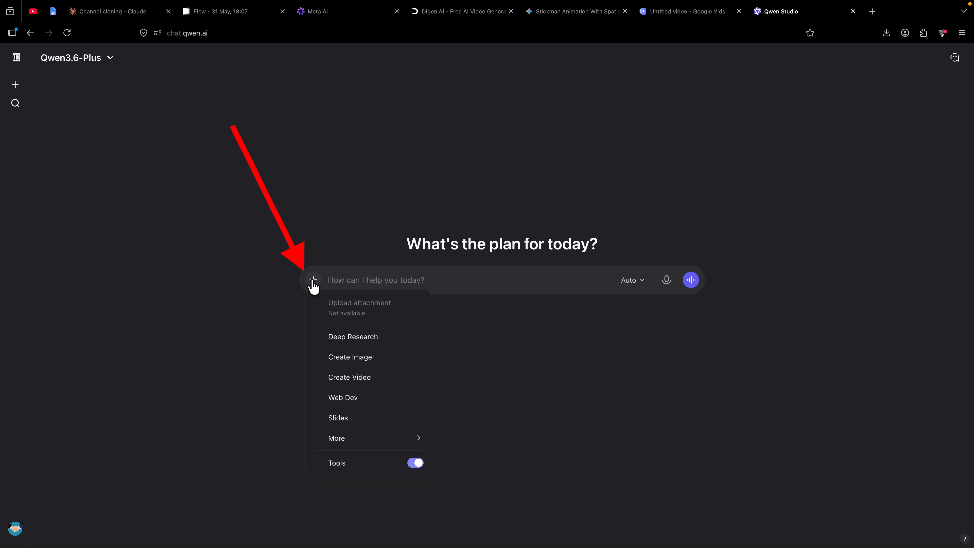
{"action": "left_click", "coordinate": [346, 377]}
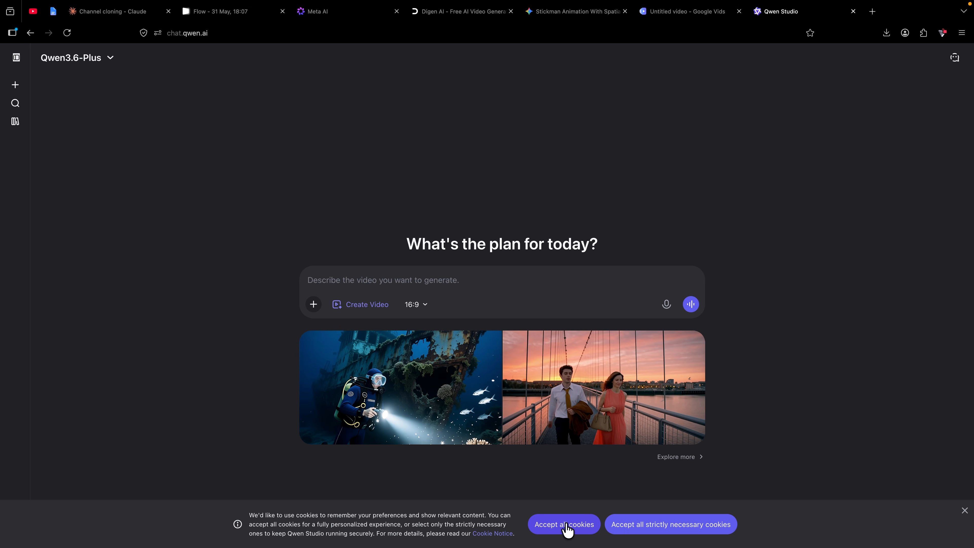
{"action": "left_click", "coordinate": [563, 525]}
{"action": "left_click", "coordinate": [313, 280]}
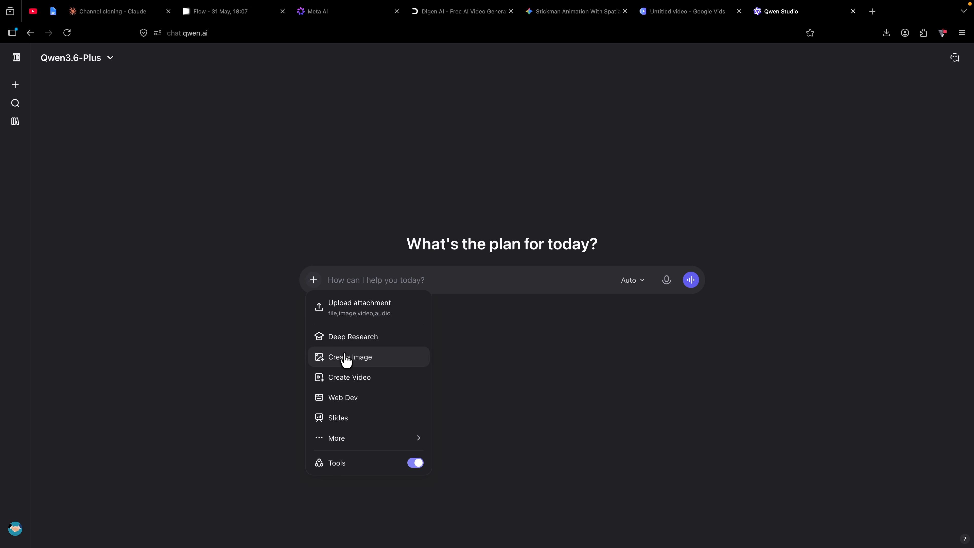
{"action": "left_click", "coordinate": [350, 378]}
Step: Attach the generated stickman image in Qwen Studio and submit the 4-second "WITH PURPOSE" kitchen walk-cycle prompt as a Create Video request
{"action": "left_click", "coordinate": [313, 305]}
{"action": "left_click", "coordinate": [332, 330]}
{"action": "left_click", "coordinate": [529, 173]}
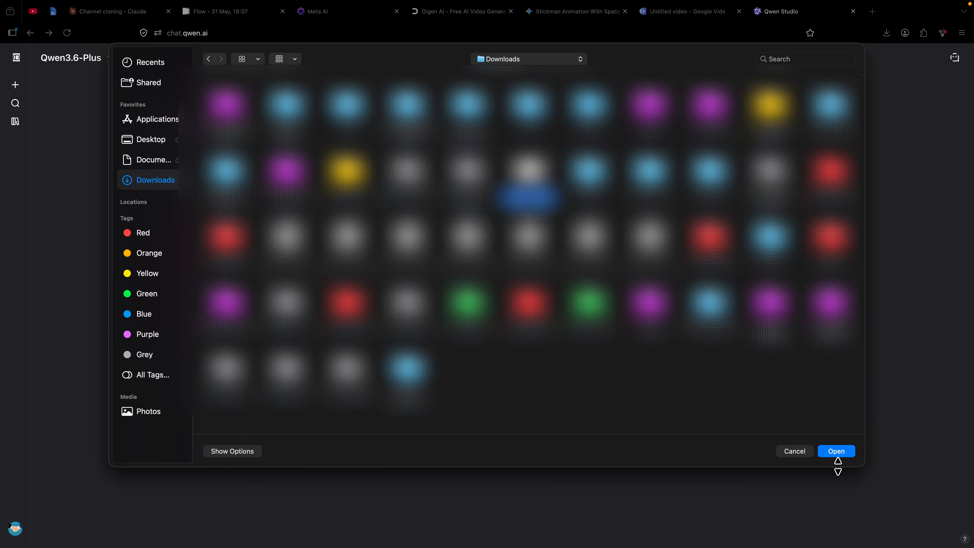
{"action": "left_click", "coordinate": [836, 453]}
{"action": "left_click", "coordinate": [433, 309]}
{"action": "type", "text": "You walk into the kitchen with purpose.\" Video Prompt: Hand-drawn 2D stickman animation, crude marker-ink line style, flat fills, locked head-on camera. A round white ball-head stickman with curly black hair walks briskly left-to-right toward a black-outline kitchen doorway, stick legs swinging in a simple two-step cycle, arms swaying. Flat white background, thin tan floor strip. Hand-lettered black caps \"WITH PURPOSE\" stays static in upper third. Subtle bounce in the head. No camera movement, no shading. 4 seconds, smooth loop-friendly walk cycle."}
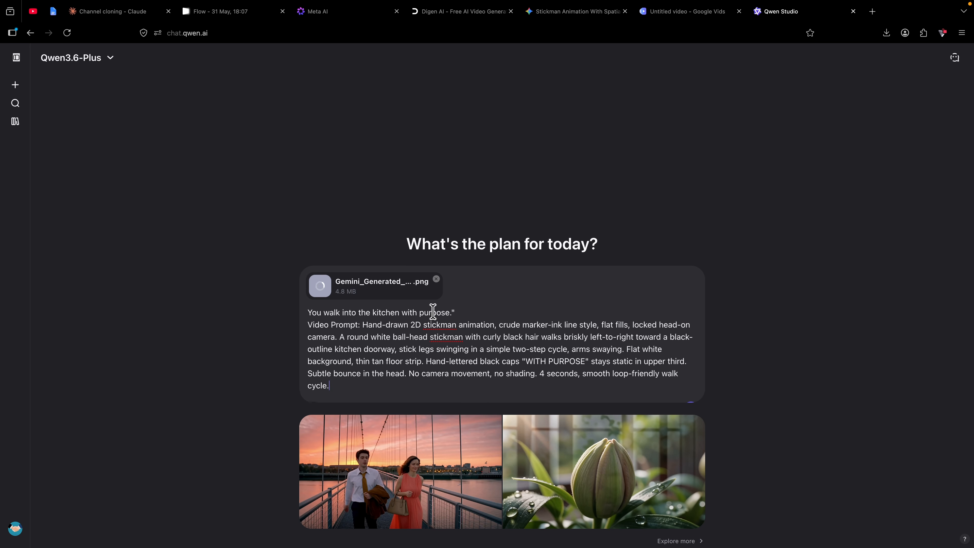
{"action": "scroll", "coordinate": [451, 353], "scroll_direction": "down", "scroll_amount": 1}
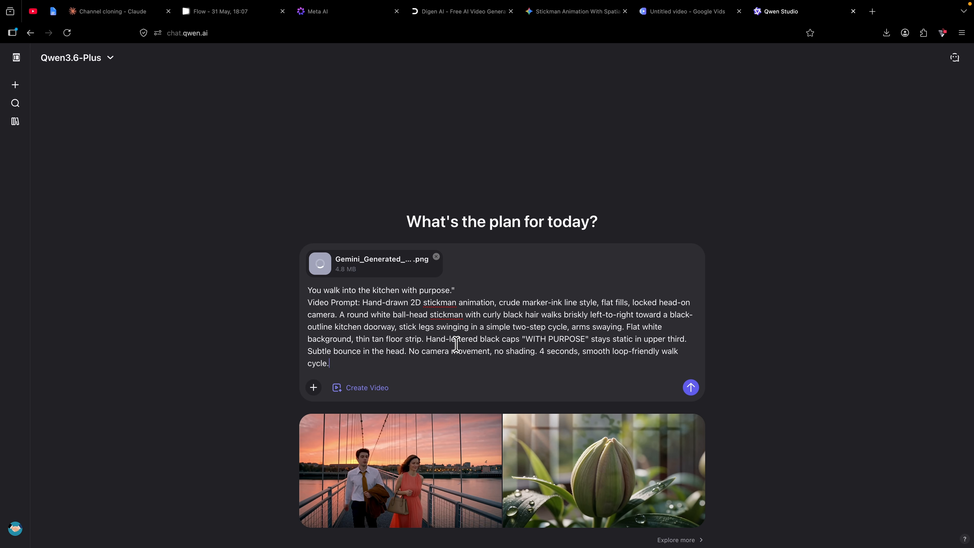
{"action": "left_click", "coordinate": [691, 387]}
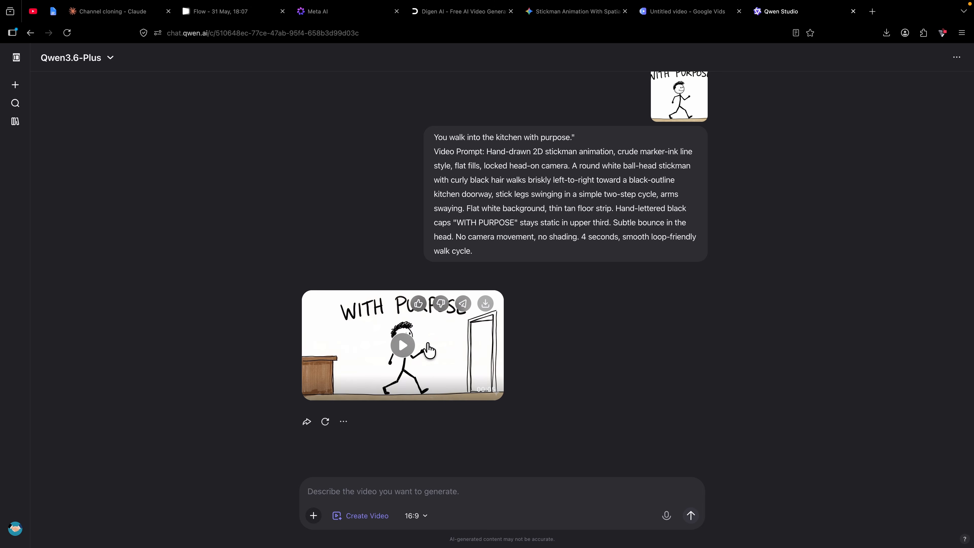
Step: Play the stickman clips generated in Qwen Studio, Google Vids, Gemini, Meta AI and Flow to compare their animation
{"action": "left_click", "coordinate": [428, 347]}
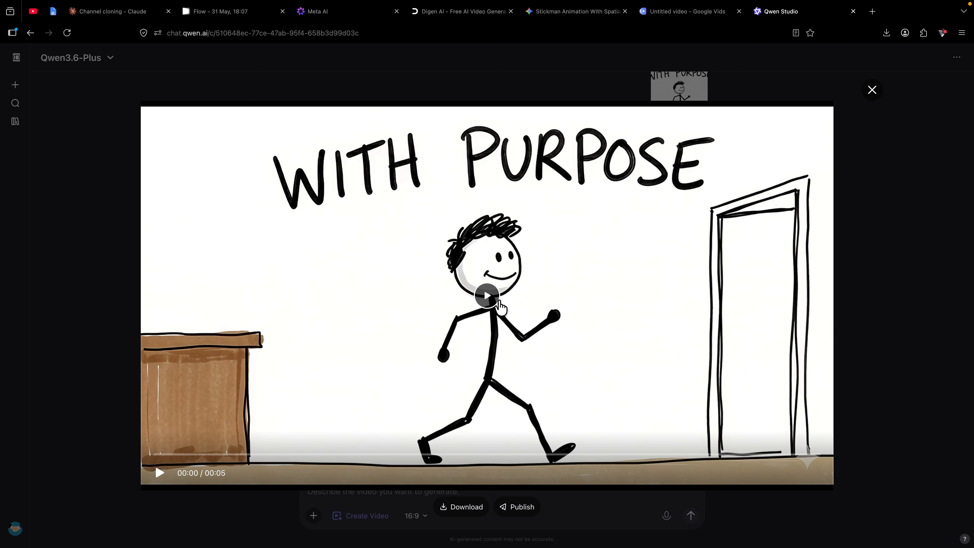
{"action": "left_click", "coordinate": [496, 294]}
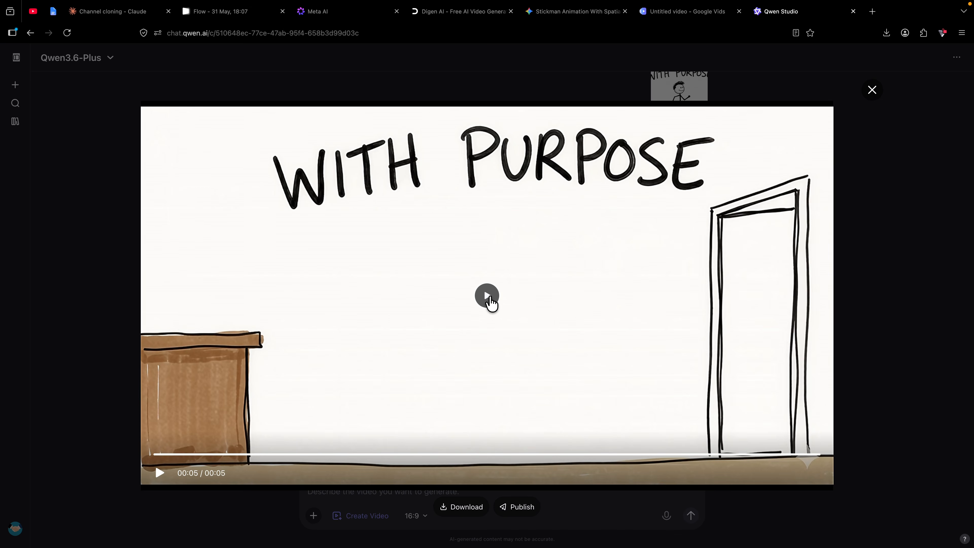
{"action": "left_click", "coordinate": [706, 11]}
{"action": "left_click", "coordinate": [824, 345]}
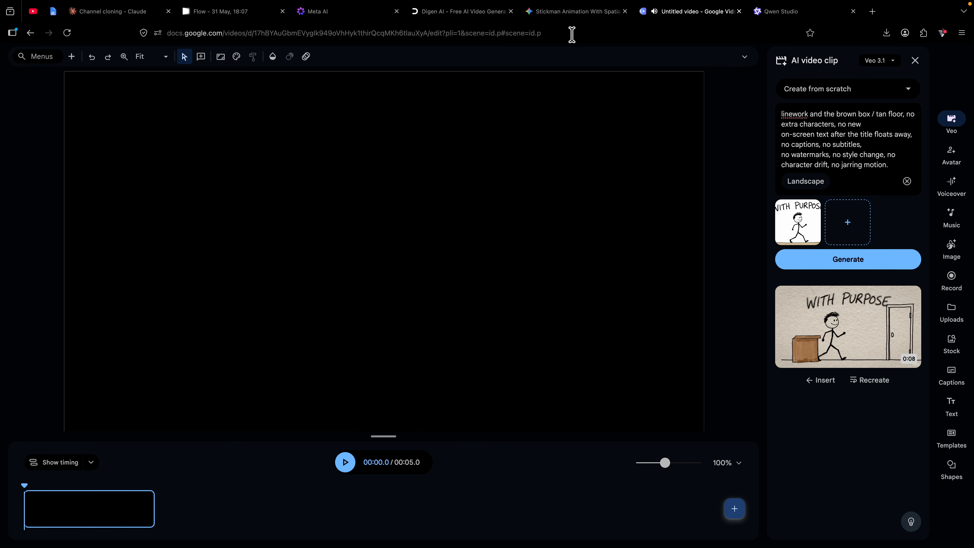
{"action": "left_click", "coordinate": [577, 13]}
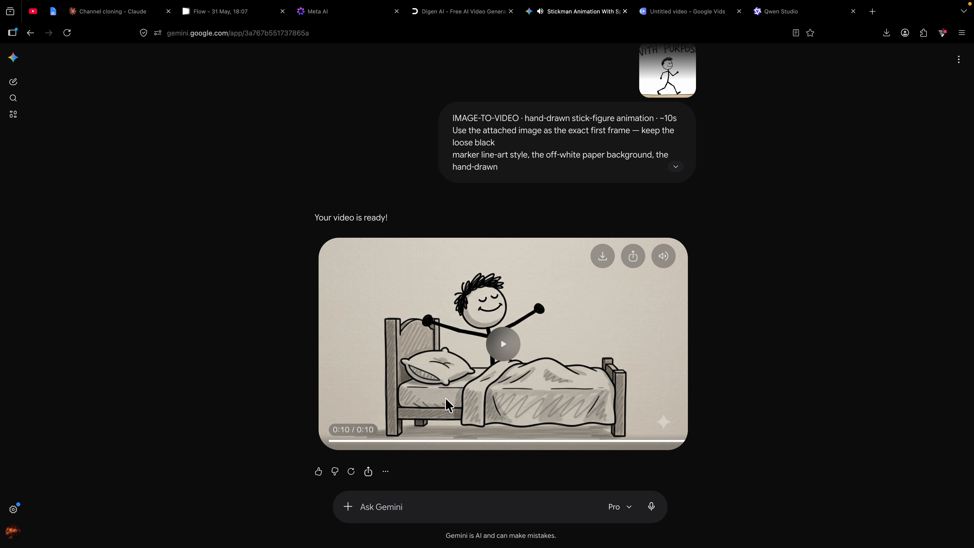
{"action": "left_click", "coordinate": [504, 344]}
{"action": "left_click", "coordinate": [354, 15]}
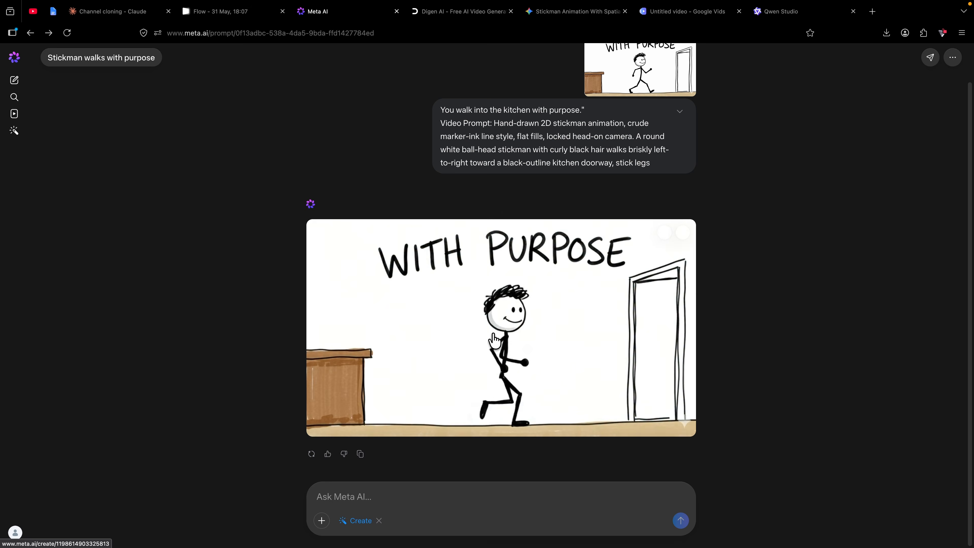
{"action": "left_click", "coordinate": [246, 17]}
{"action": "left_click", "coordinate": [251, 149]}
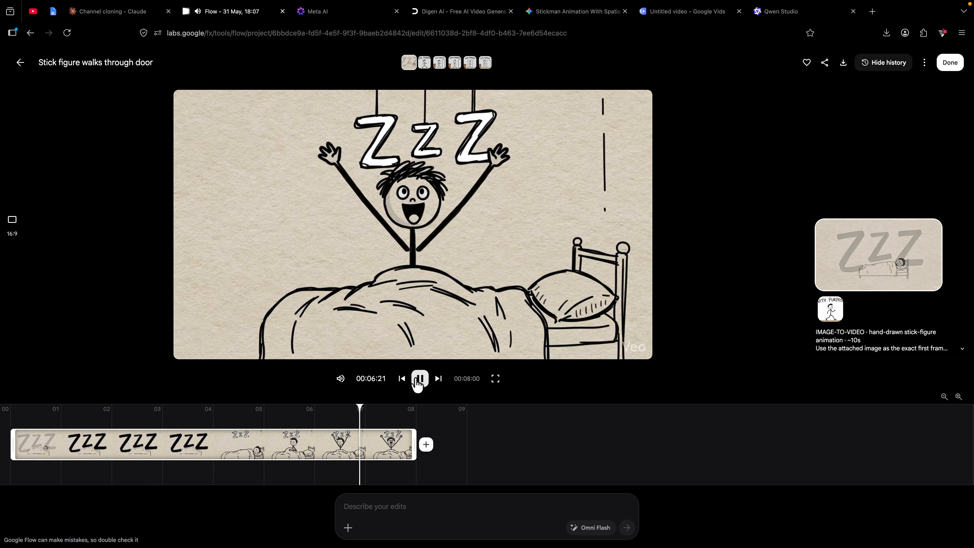
Step: Open Higgsfield's video generator in a new tab, accept the media upload agreement and upload the stickman image as reference
{"action": "key", "text": "ctrl+t"}
{"action": "left_click", "coordinate": [428, 265]}
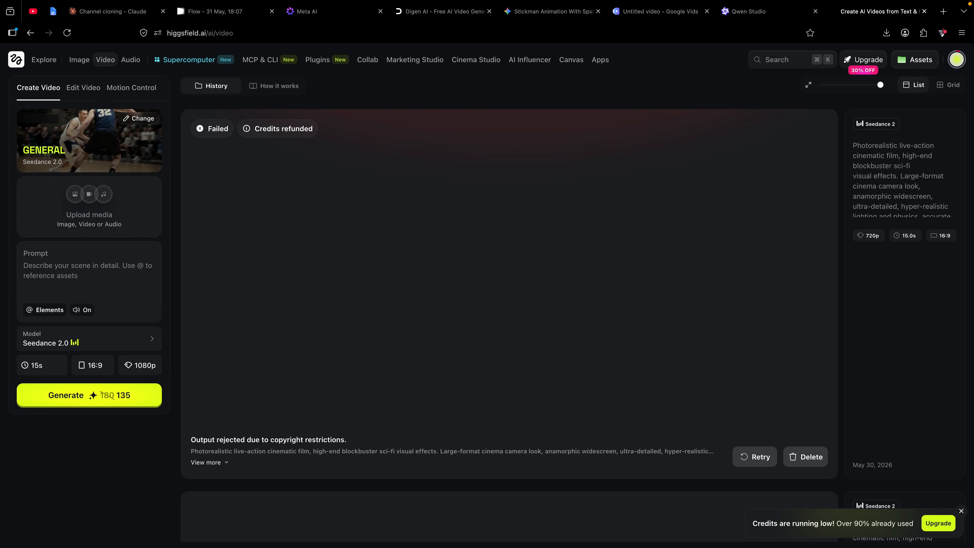
{"action": "left_click", "coordinate": [86, 207]}
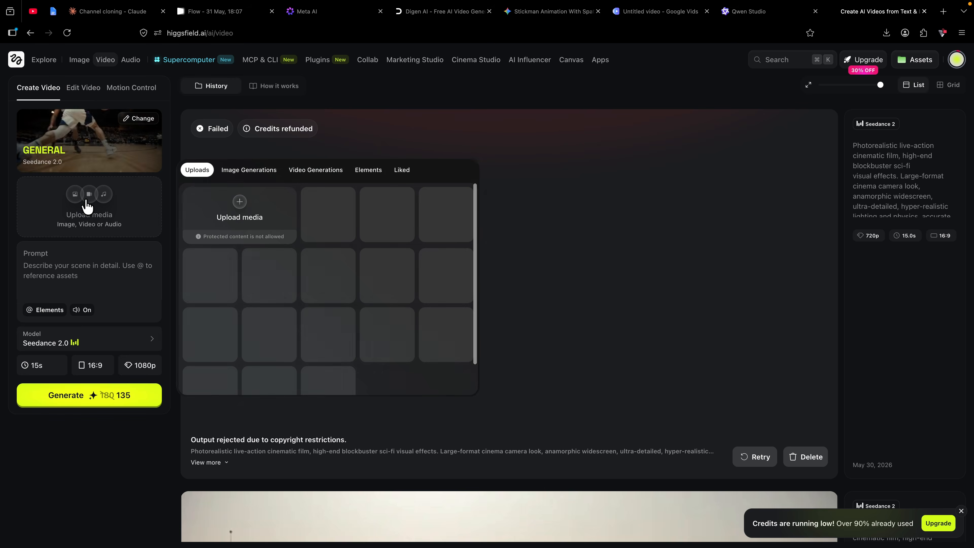
{"action": "left_click", "coordinate": [233, 215]}
{"action": "left_click", "coordinate": [528, 173]}
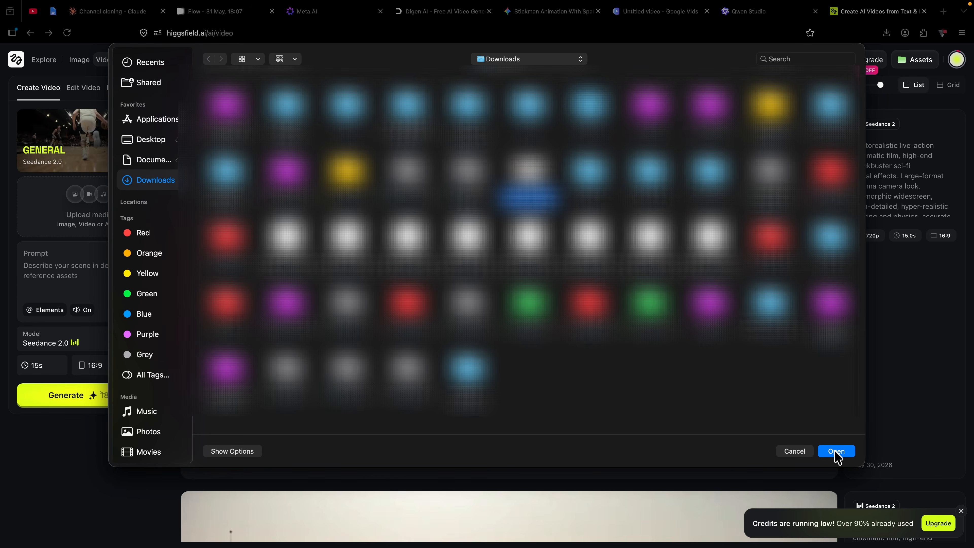
{"action": "left_click", "coordinate": [837, 451]}
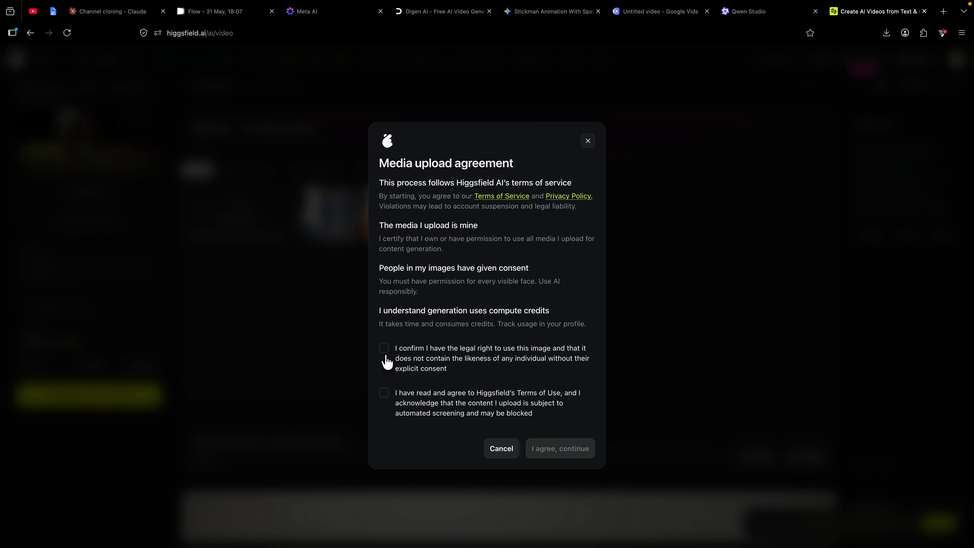
{"action": "left_click", "coordinate": [553, 453]}
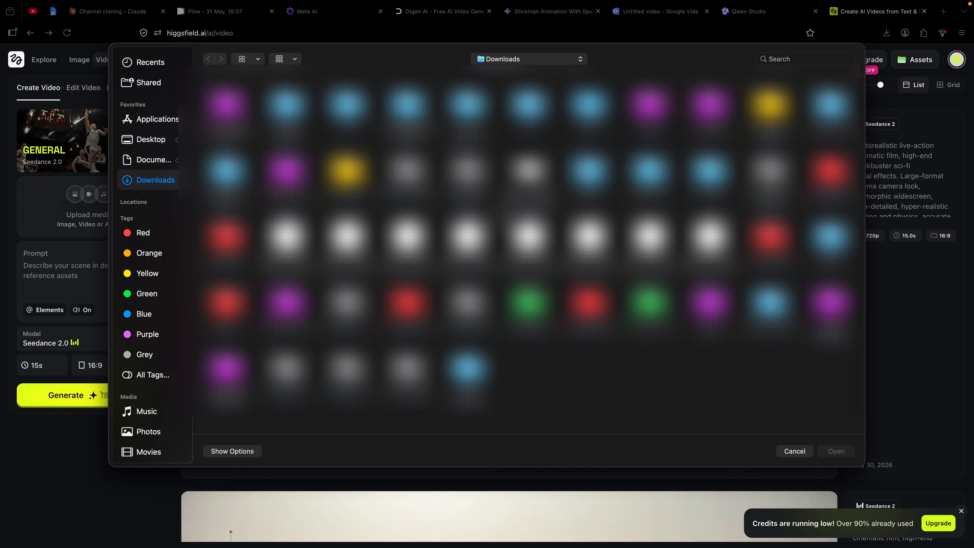
{"action": "left_click", "coordinate": [529, 172]}
{"action": "left_click", "coordinate": [837, 451]}
Step: Set the resolution to 720p and generate the 15-second Seedance 2.0 clip from the image-to-video prompt
{"action": "left_click", "coordinate": [128, 414]}
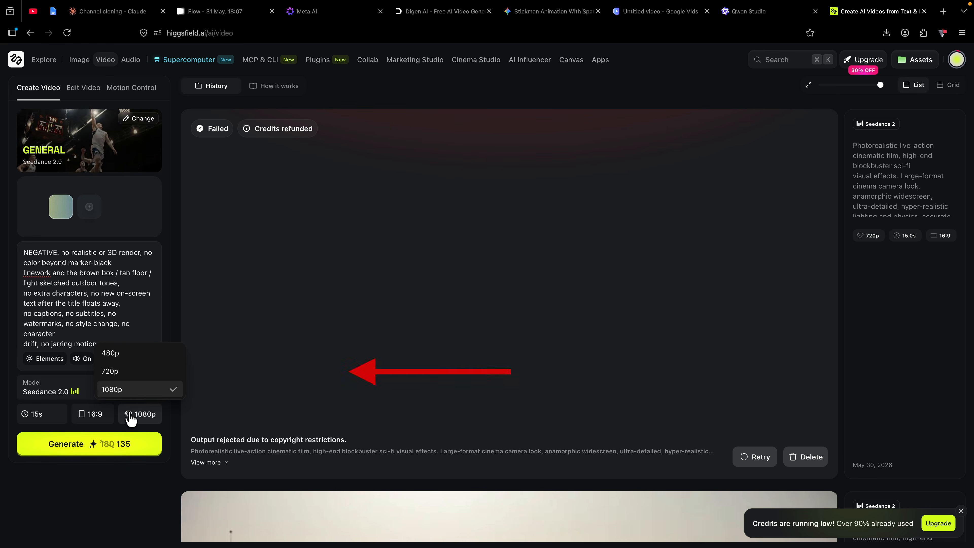
{"action": "left_click", "coordinate": [112, 371]}
{"action": "left_click", "coordinate": [120, 447]}
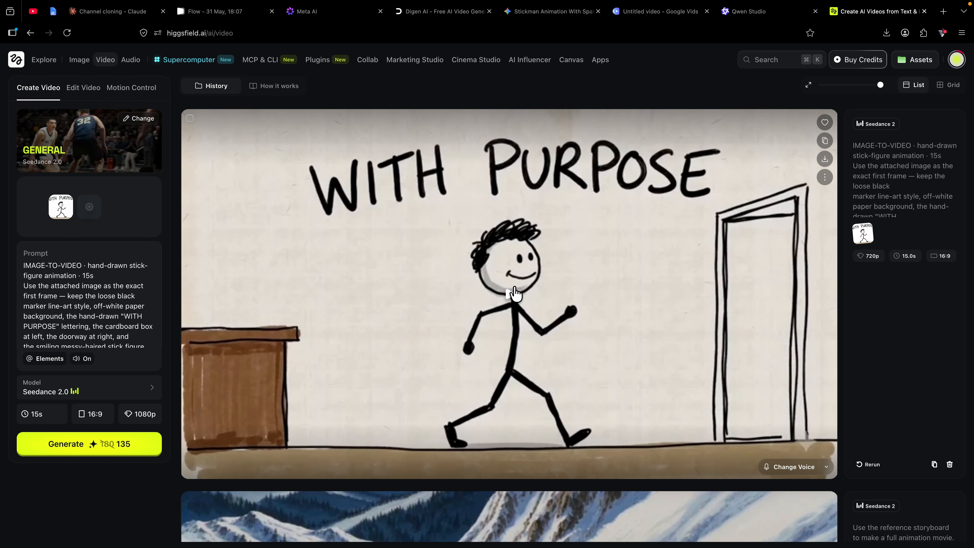
Step: Play the Seedance 2.0 stickman clip and scrub through its opening seconds
{"action": "left_click", "coordinate": [511, 295]}
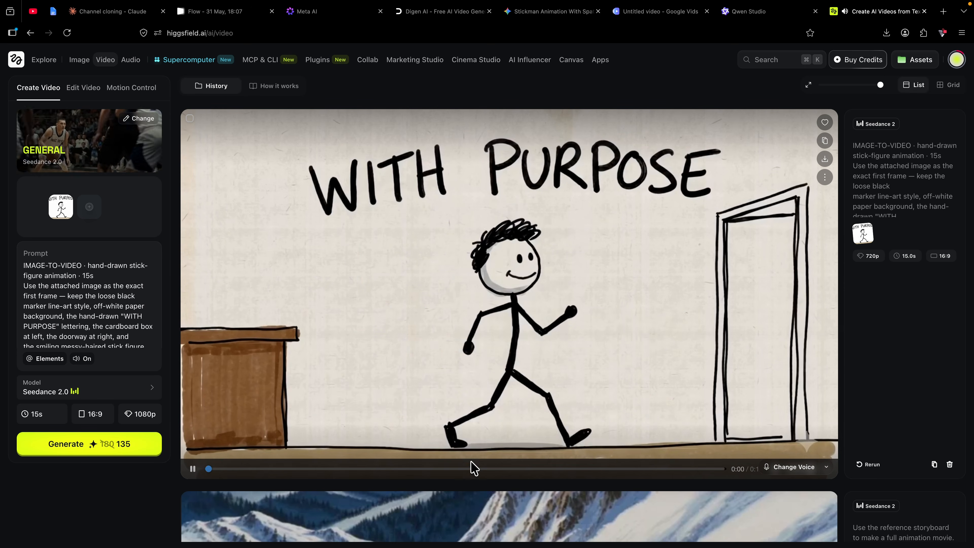
{"action": "left_click", "coordinate": [373, 419]}
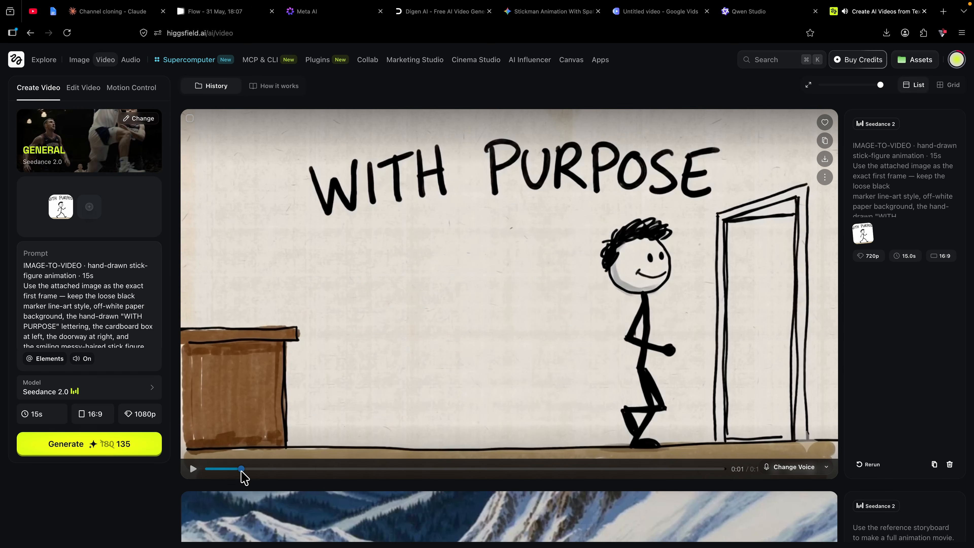
{"action": "left_click_drag", "start_coordinate": [242, 469], "coordinate": [254, 469]}
Step: Revisit the Qwen Studio, Google Vids and Gemini results, and rewind the Gemini clip to its start
{"action": "left_click", "coordinate": [763, 13]}
{"action": "left_click", "coordinate": [673, 18]}
{"action": "left_click", "coordinate": [561, 13]}
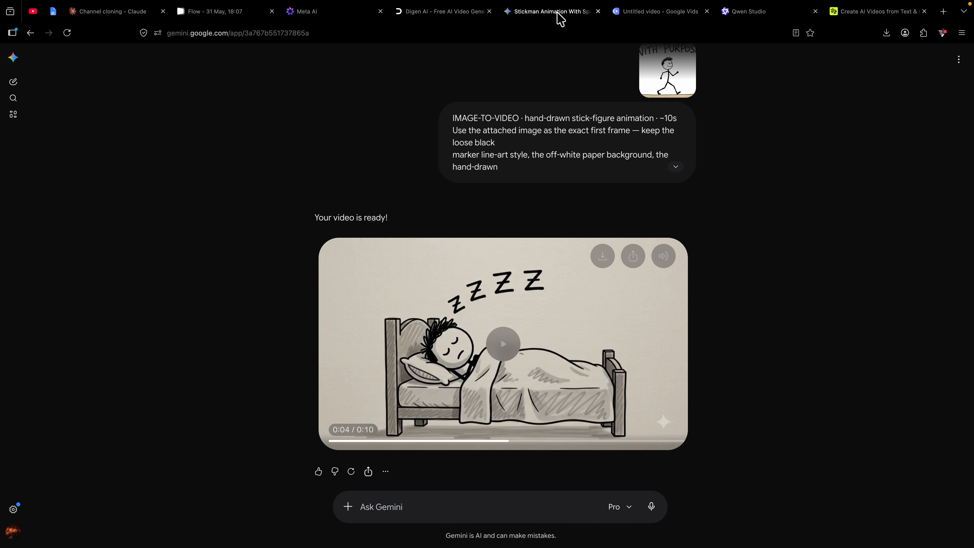
{"action": "left_click_drag", "start_coordinate": [341, 441], "coordinate": [263, 441]}
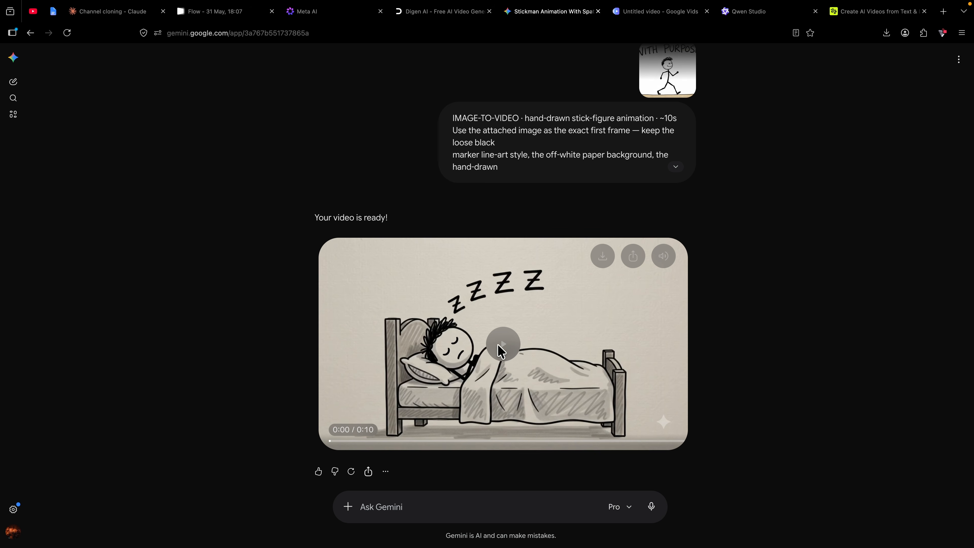
Step: Switch to the Channel cloning chat in Claude and send "next"
{"action": "left_click", "coordinate": [236, 12]}
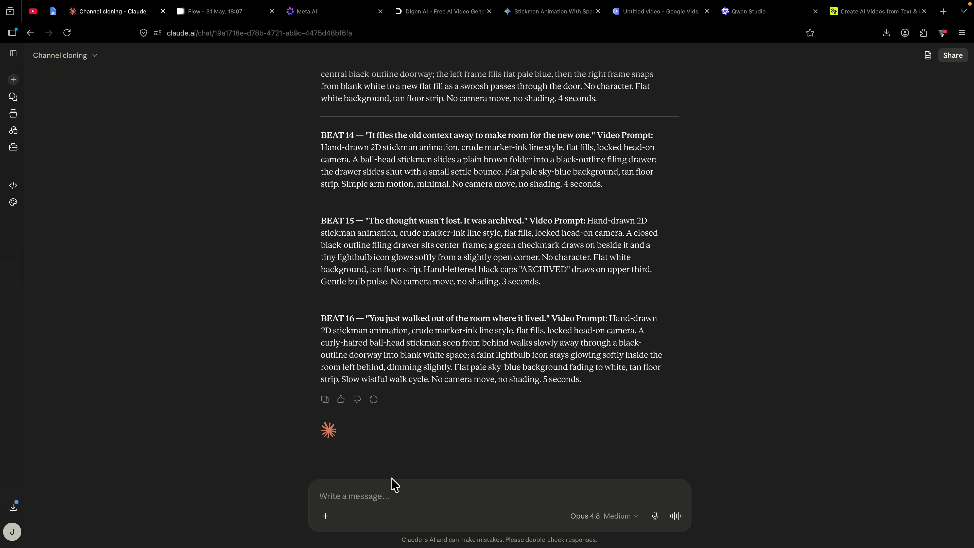
{"action": "type", "text": "xt"}
{"action": "key", "text": "Return"}
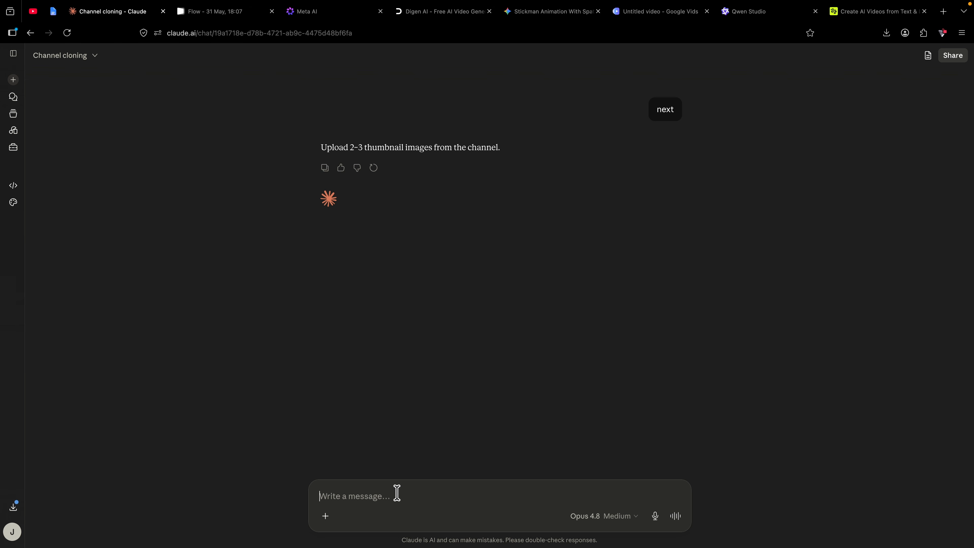
Step: Sort the Zenn YouTube channel's videos by Popular and take a screenshot of the video thumbnails
{"action": "left_click", "coordinate": [33, 11]}
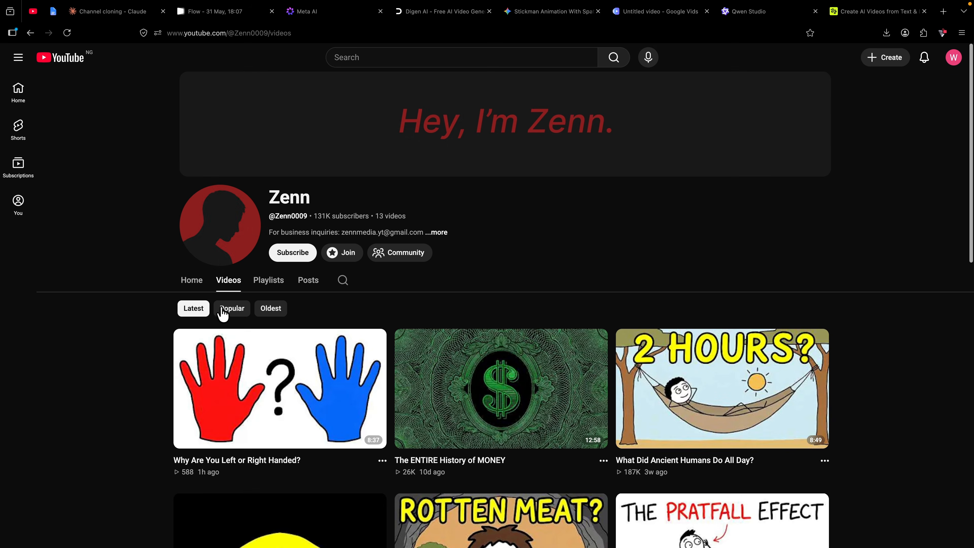
{"action": "left_click", "coordinate": [223, 309]}
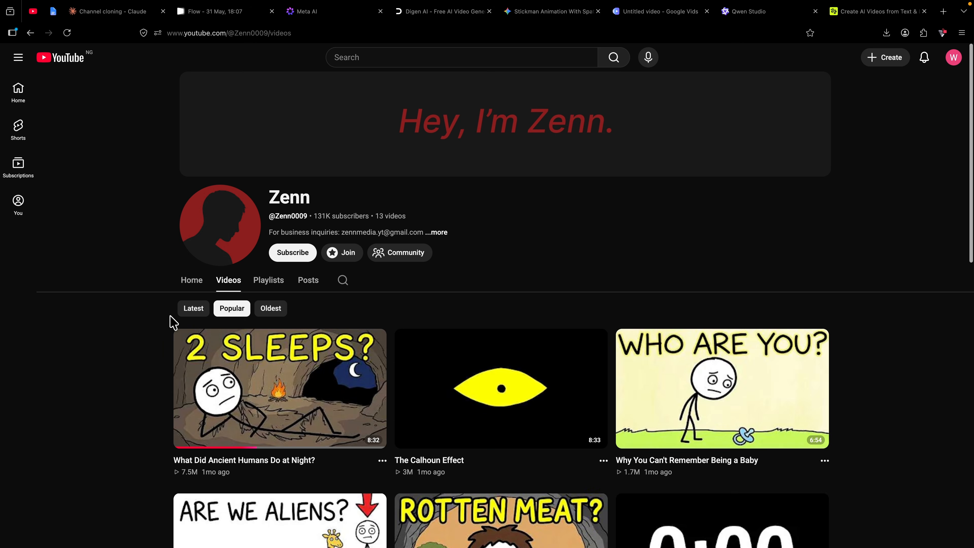
{"action": "scroll", "coordinate": [165, 318], "scroll_direction": "down", "scroll_amount": 3}
{"action": "key", "text": "super+shift+4"}
{"action": "left_click_drag", "start_coordinate": [164, 185], "coordinate": [826, 522]}
{"action": "scroll", "coordinate": [914, 413], "scroll_direction": "down", "scroll_amount": 8}
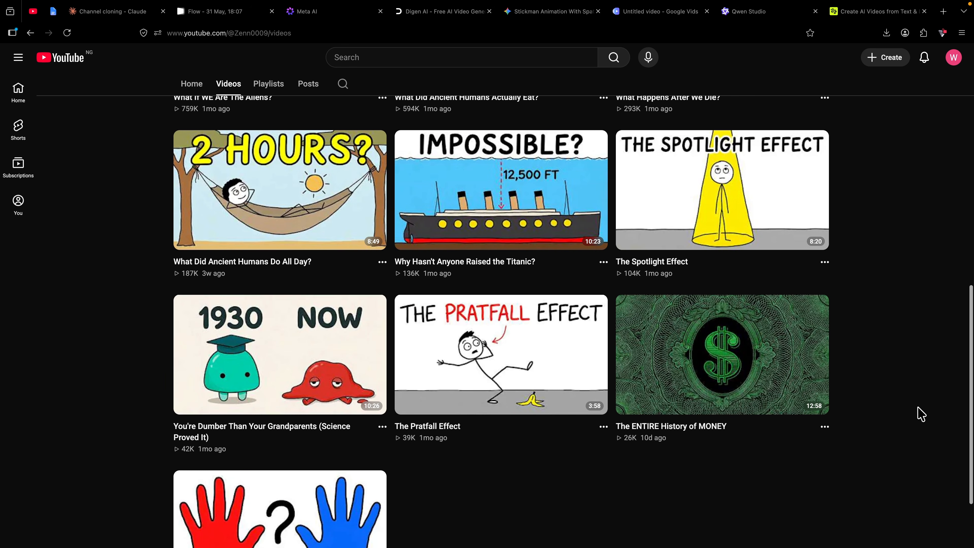
Step: Attach four channel thumbnails from the THUMNAILS folder to the Claude chat and send them with the message "thumbnails attached"
{"action": "left_click", "coordinate": [115, 12]}
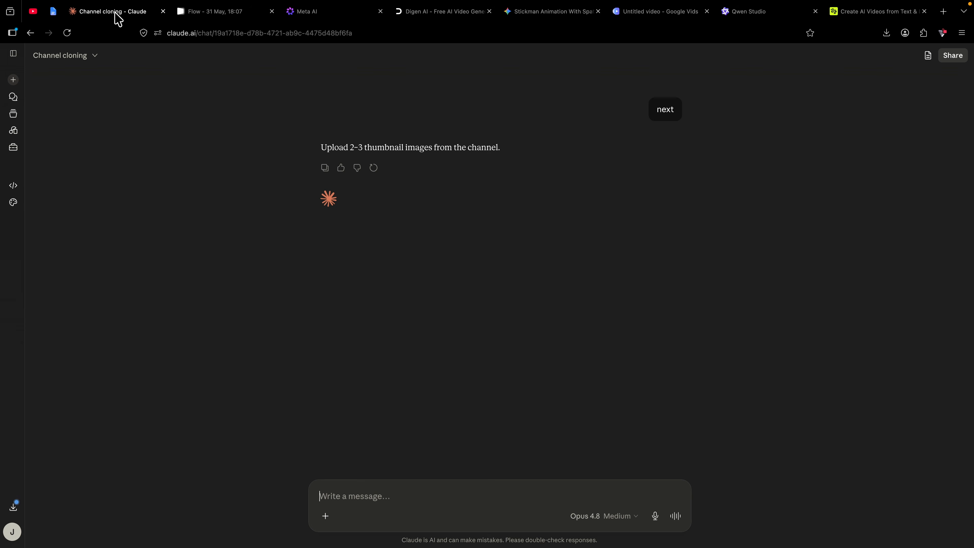
{"action": "left_click", "coordinate": [326, 516]}
{"action": "double_click", "coordinate": [395, 106]}
{"action": "left_click", "coordinate": [224, 109]}
{"action": "left_click", "coordinate": [339, 109], "text": "super"}
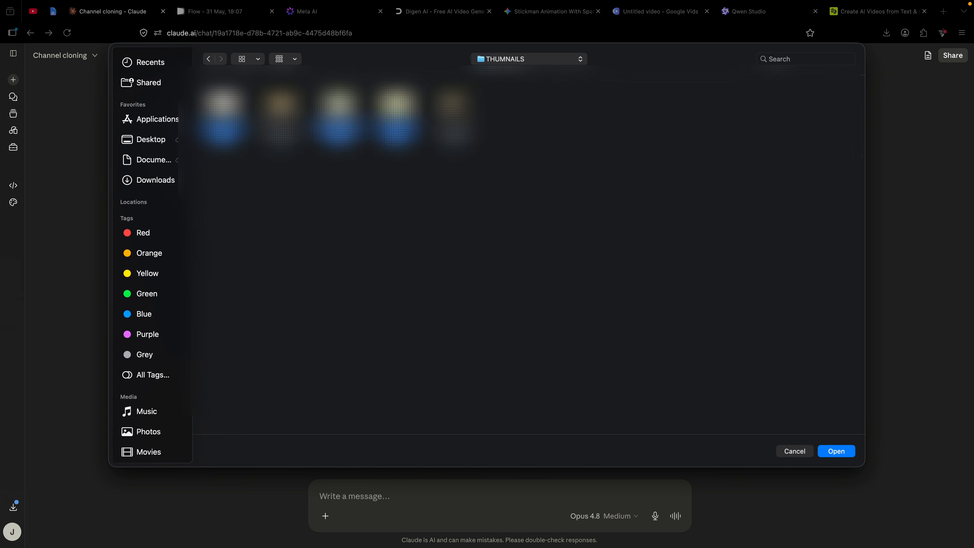
{"action": "left_click", "coordinate": [396, 109], "text": "super"}
{"action": "left_click", "coordinate": [453, 109], "text": "super"}
{"action": "left_click", "coordinate": [837, 452]}
{"action": "type", "text": "thumbnails attached"}
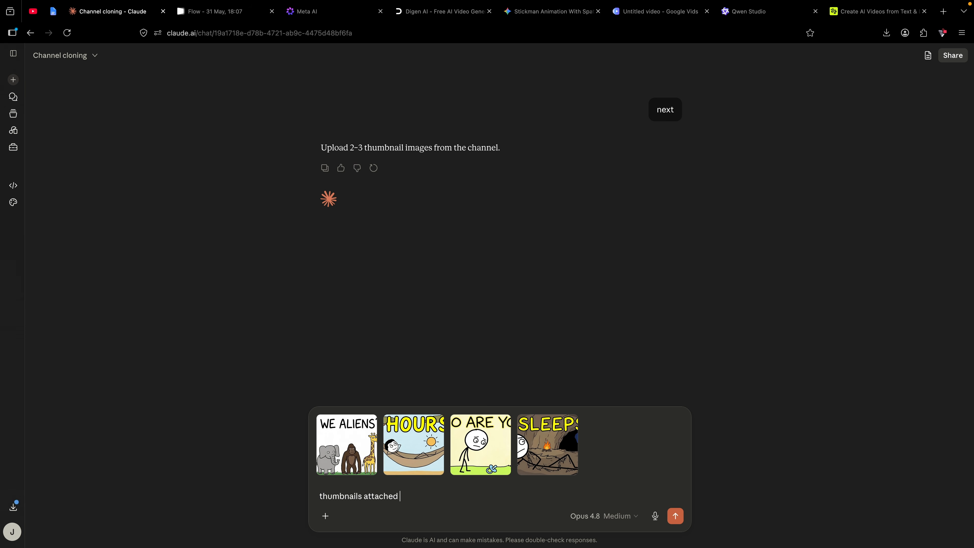
{"action": "key", "text": "Return"}
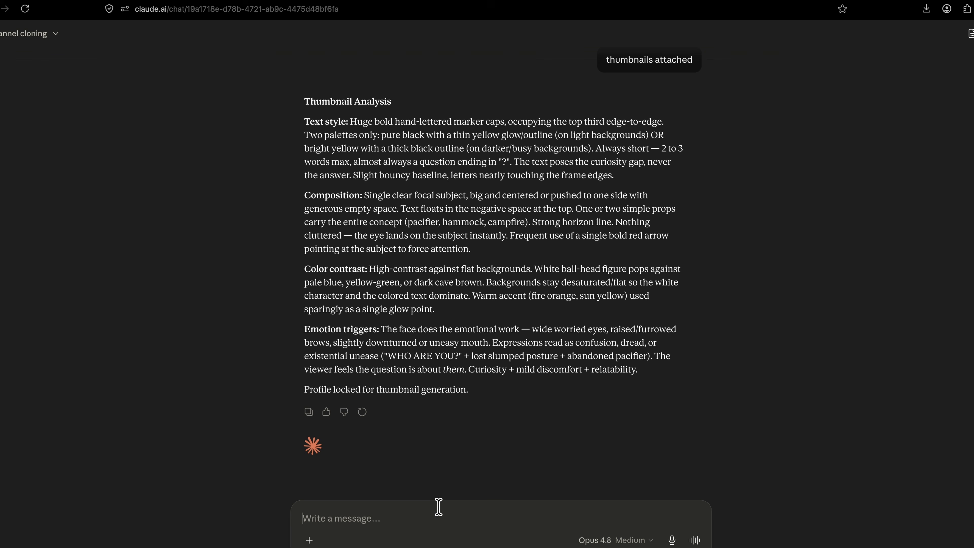
Step: Ask Claude to "give me thumbnails" and review the thumbnail concepts for "Why You Forget Why You Walked Into a Room"
{"action": "type", "text": "give me thumbnails"}
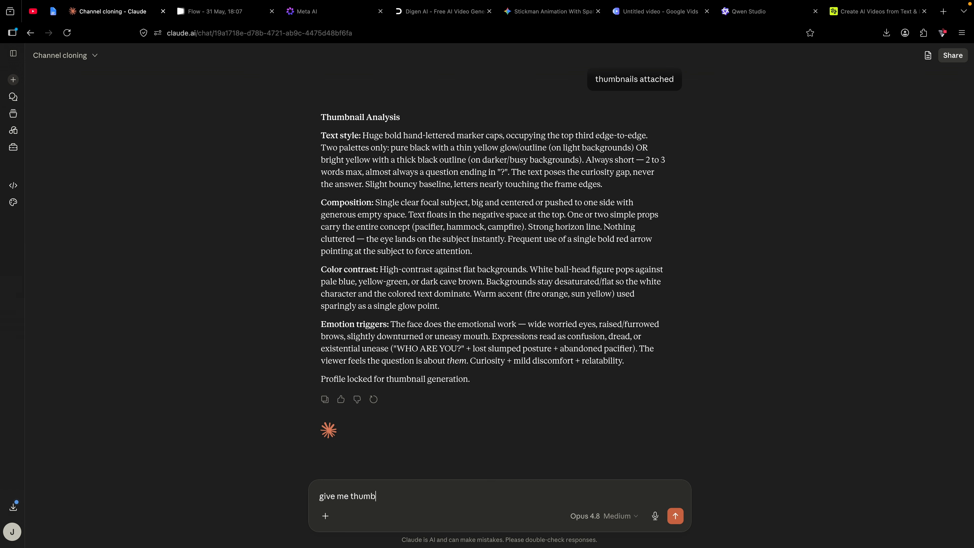
{"action": "key", "text": "Return"}
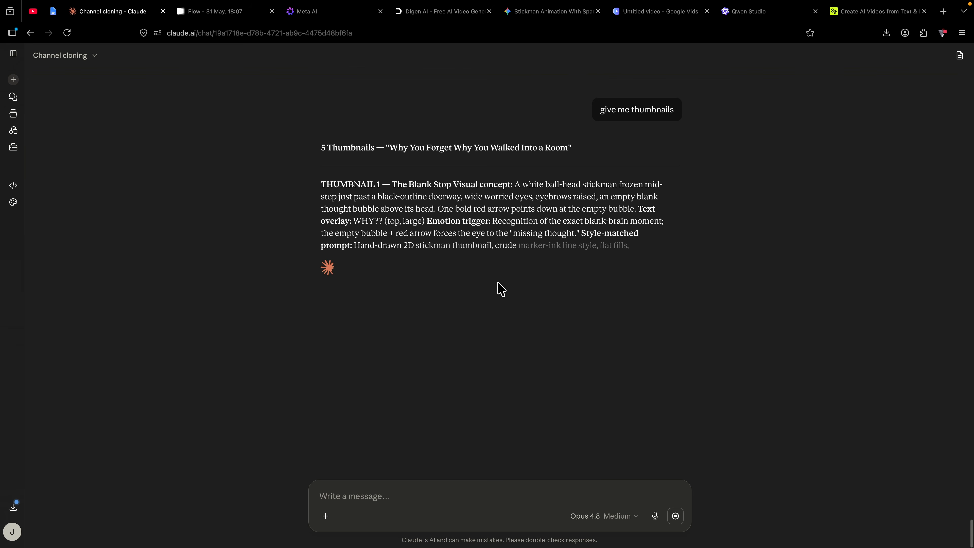
{"action": "left_click_drag", "start_coordinate": [389, 148], "coordinate": [579, 164]}
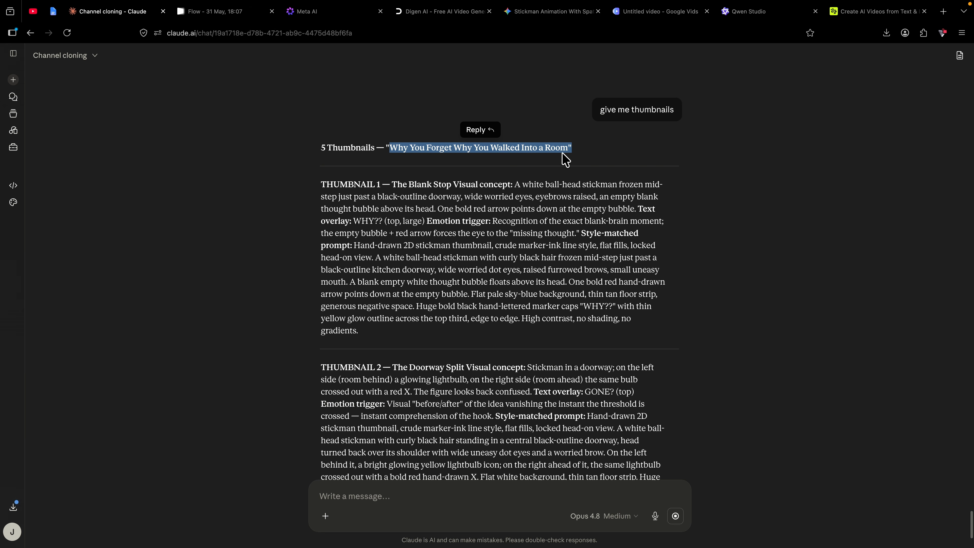
{"action": "scroll", "coordinate": [478, 253], "scroll_direction": "up", "scroll_amount": 6}
{"action": "scroll", "coordinate": [478, 267], "scroll_direction": "down", "scroll_amount": 10}
Step: Switch to Flow and set generation to Image, 16:9, x4 outputs with Nano Banana 2
{"action": "left_click", "coordinate": [232, 14]}
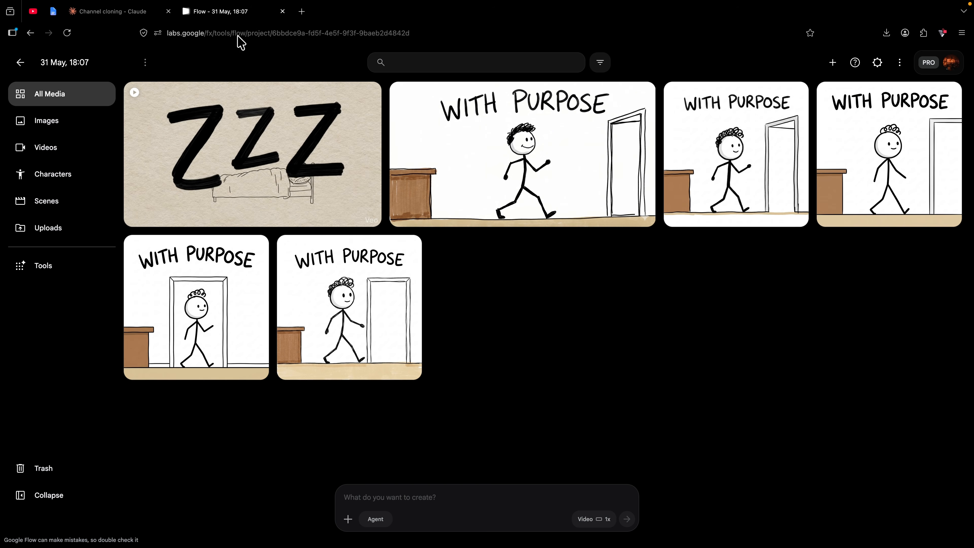
{"action": "left_click", "coordinate": [583, 524]}
{"action": "left_click", "coordinate": [542, 402]}
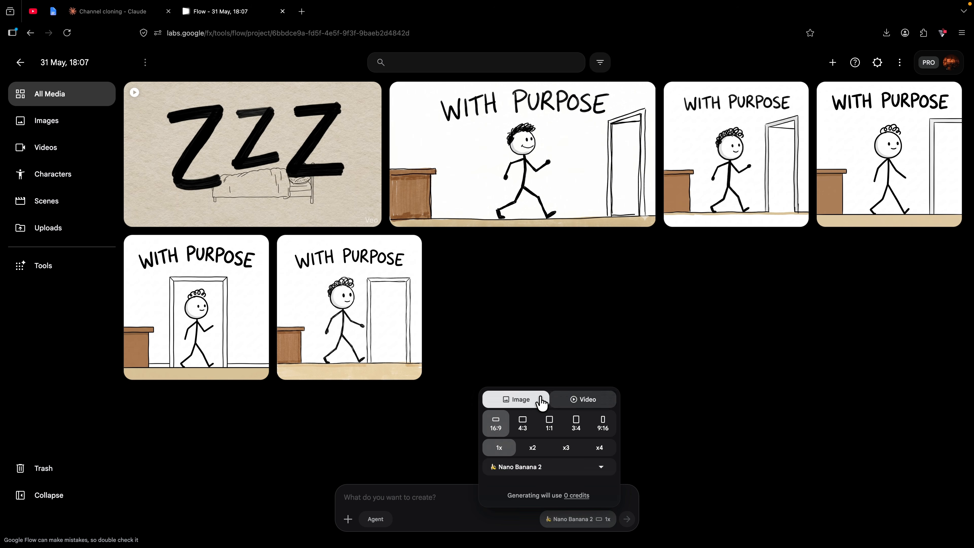
{"action": "left_click", "coordinate": [600, 447]}
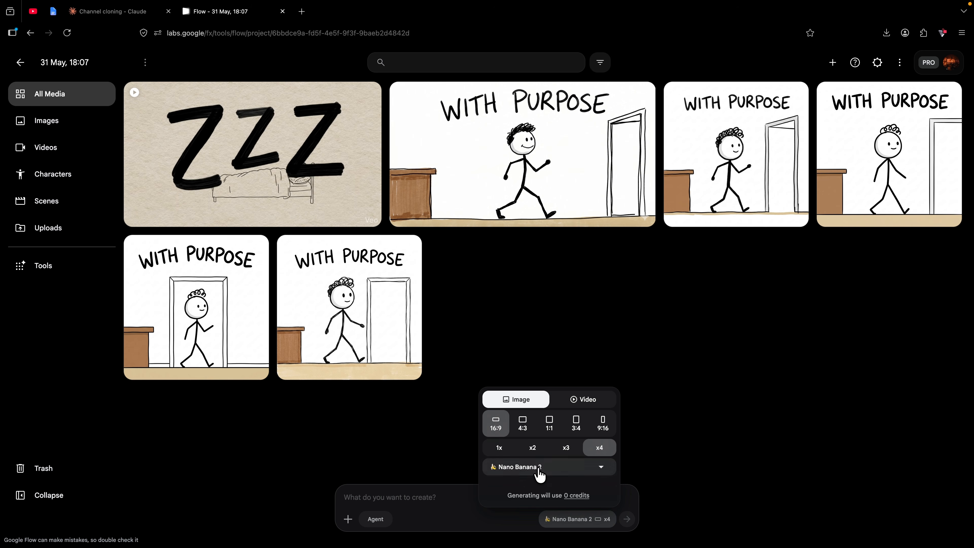
{"action": "left_click", "coordinate": [417, 497]}
Step: Copy Claude's Thumbnail 1 concept, "The Blank Stop", into Flow's prompt and generate the images
{"action": "left_click", "coordinate": [128, 9]}
{"action": "triple_click", "coordinate": [383, 174]}
{"action": "scroll", "coordinate": [383, 221], "scroll_direction": "up", "scroll_amount": 4}
{"action": "left_click_drag", "start_coordinate": [392, 107], "coordinate": [397, 267]}
{"action": "key", "text": "super+c"}
{"action": "left_click", "coordinate": [234, 13]}
{"action": "key", "text": "super+v"}
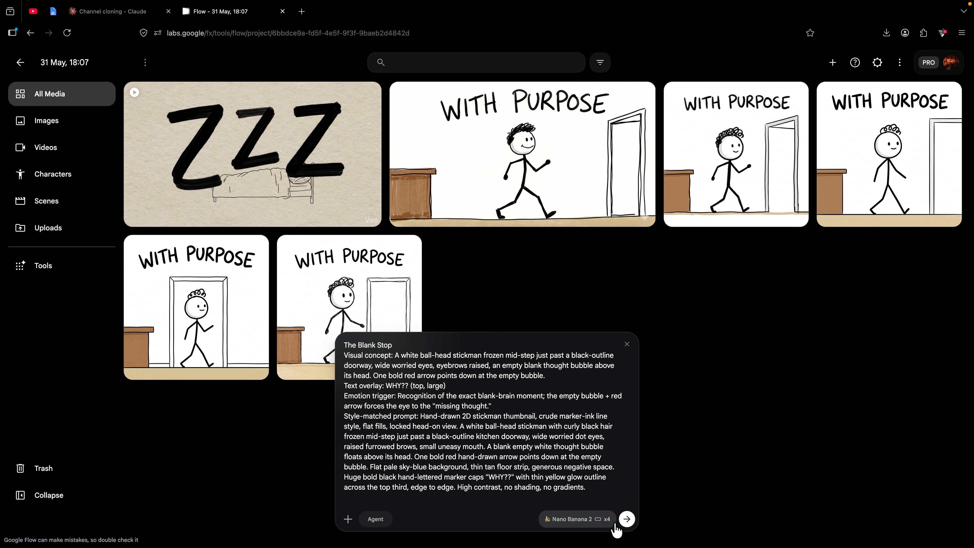
{"action": "left_click", "coordinate": [623, 518]}
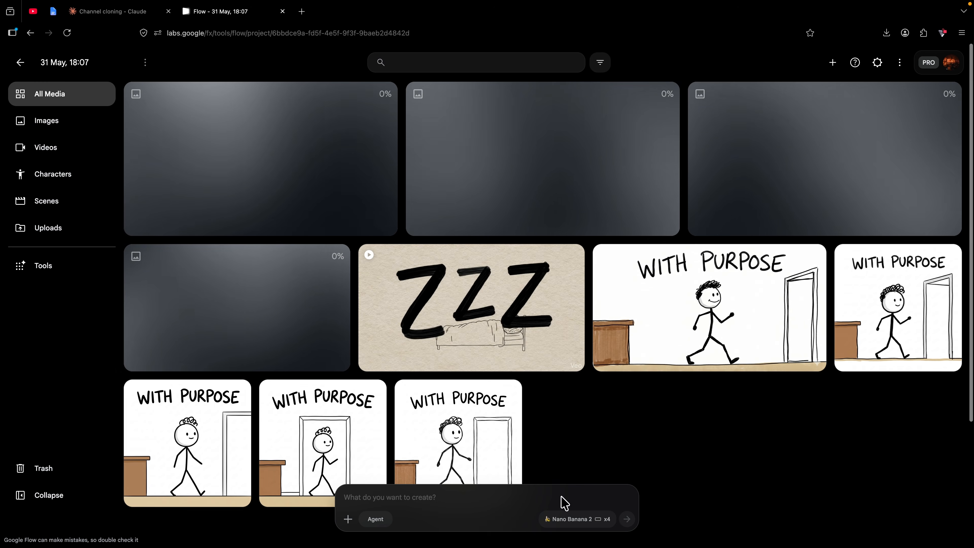
Step: Copy Claude's Thumbnail 2 concept, "The Doorway Split", into Flow's prompt and generate the images
{"action": "left_click", "coordinate": [115, 12]}
{"action": "scroll", "coordinate": [400, 282], "scroll_direction": "down", "scroll_amount": 2}
{"action": "left_click_drag", "start_coordinate": [393, 226], "coordinate": [445, 361]}
{"action": "key", "text": "super+c"}
{"action": "left_click", "coordinate": [234, 13]}
{"action": "key", "text": "super+v"}
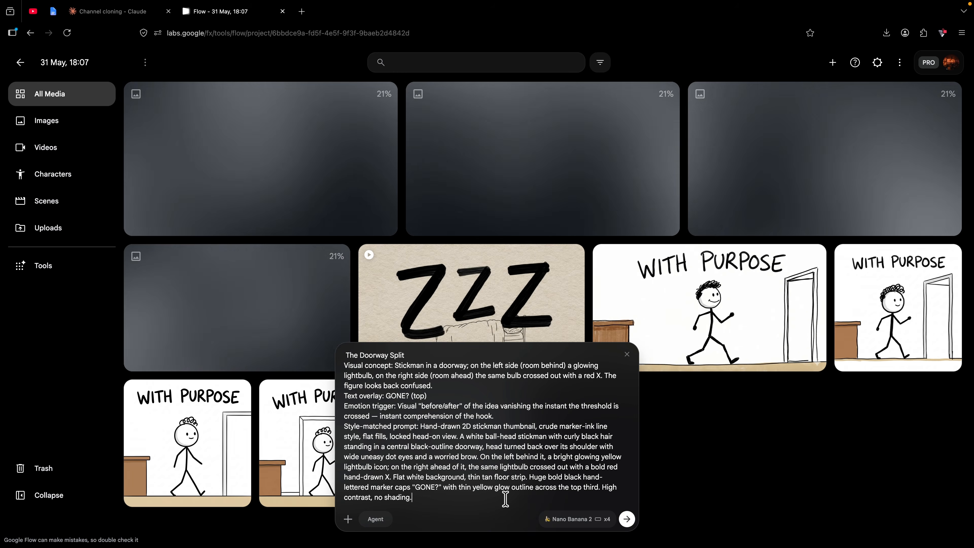
{"action": "key", "text": "Return"}
Step: Copy Claude's Thumbnail 3 concept, "Head-Scratch Confusion", into Flow's prompt and generate the images
{"action": "left_click", "coordinate": [115, 11]}
{"action": "key", "text": "super+c"}
{"action": "left_click", "coordinate": [234, 13]}
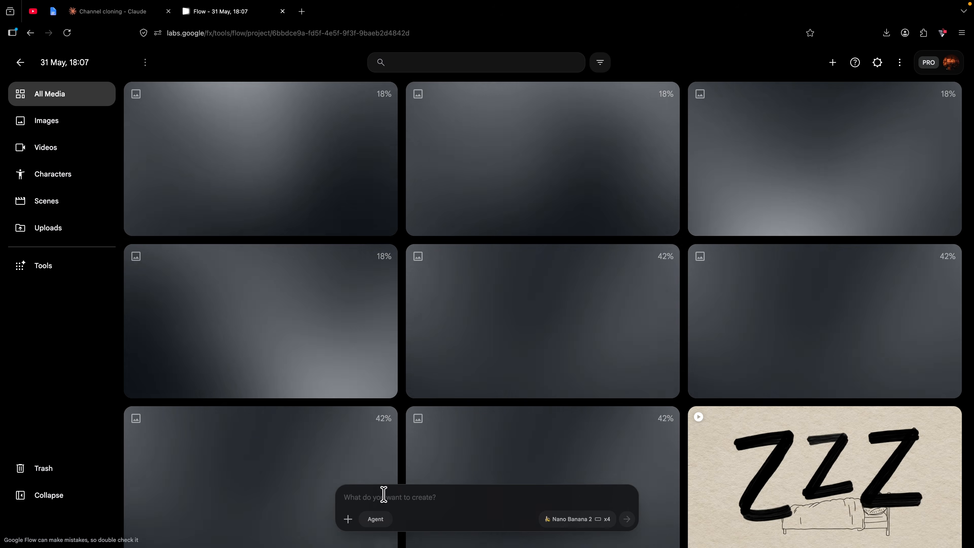
{"action": "key", "text": "super+v"}
{"action": "left_click", "coordinate": [626, 522]}
Step: Copy Claude's Thumbnail 4 concept, "Brain Filing Cabinet", into Flow's prompt and generate the images
{"action": "left_click", "coordinate": [116, 12]}
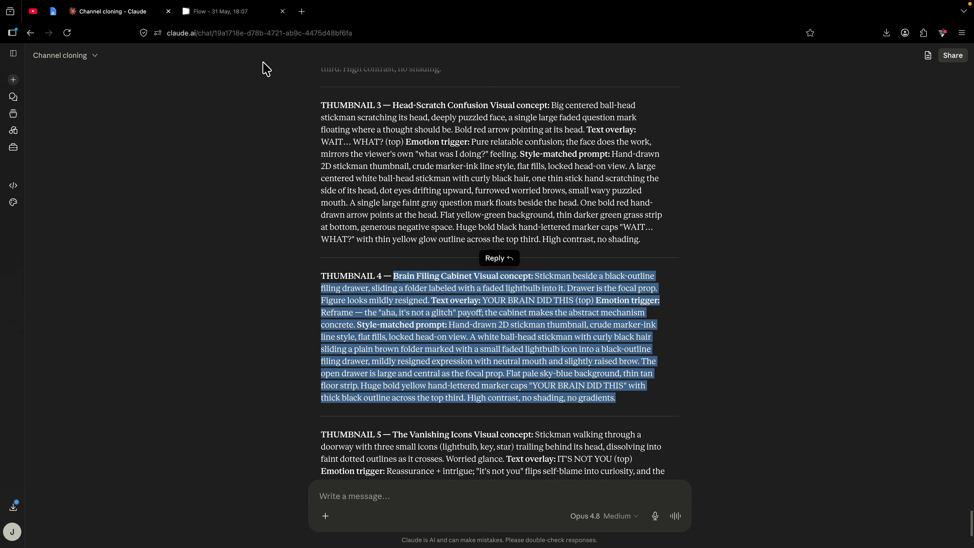
{"action": "key", "text": "super+c"}
{"action": "left_click", "coordinate": [234, 13]}
{"action": "key", "text": "super+v"}
{"action": "left_click", "coordinate": [628, 519]}
Step: Copy Claude's Thumbnail 5 concept, "The Vanishing Icons", into Flow's prompt and generate the images
{"action": "left_click", "coordinate": [115, 11]}
{"action": "scroll", "coordinate": [404, 382], "scroll_direction": "down", "scroll_amount": 1}
{"action": "key", "text": "super+c"}
{"action": "left_click", "coordinate": [233, 13]}
{"action": "key", "text": "super+v"}
{"action": "key", "text": "Return"}
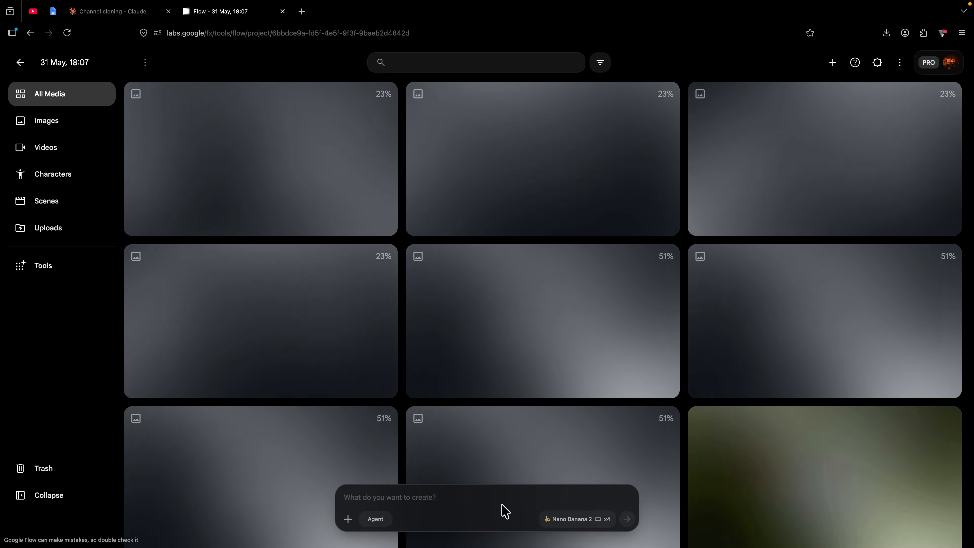
Step: Review the generated thumbnails in Flow and compare them with the popular video thumbnails on the Zenn YouTube channel
{"action": "scroll", "coordinate": [514, 468], "scroll_direction": "down", "scroll_amount": 10}
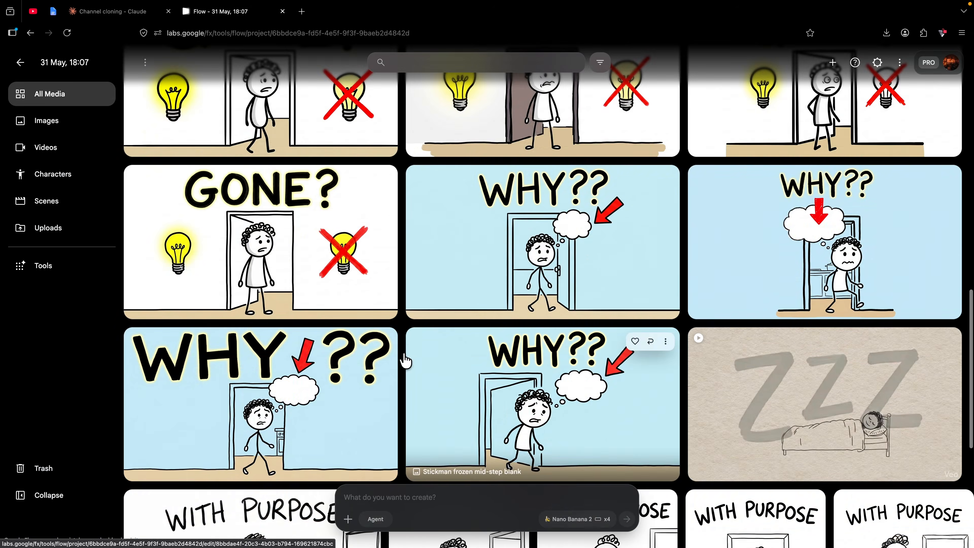
{"action": "scroll", "coordinate": [536, 402], "scroll_direction": "down", "scroll_amount": 3}
{"action": "scroll", "coordinate": [531, 364], "scroll_direction": "up", "scroll_amount": 9}
{"action": "scroll", "coordinate": [843, 294], "scroll_direction": "up", "scroll_amount": 5}
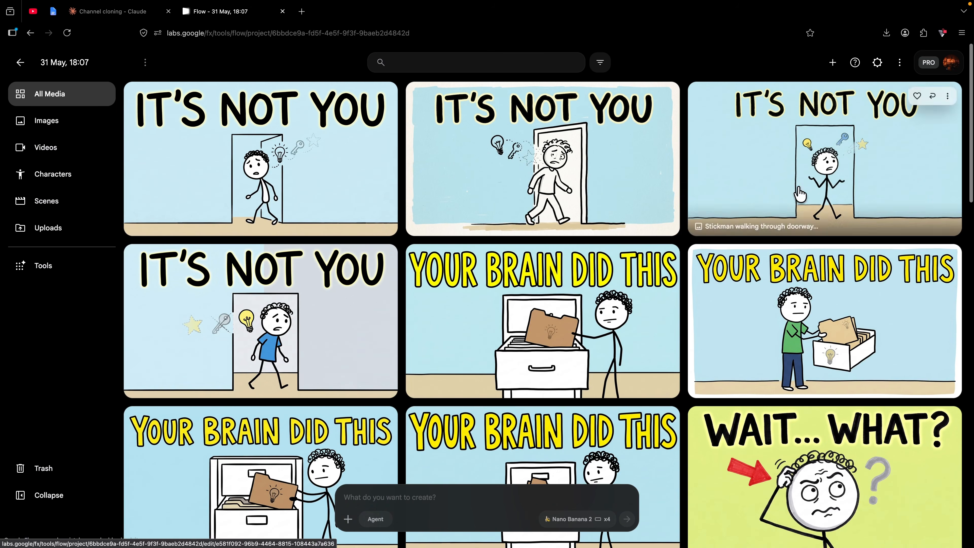
{"action": "scroll", "coordinate": [537, 269], "scroll_direction": "down", "scroll_amount": 2}
{"action": "left_click", "coordinate": [33, 11]}
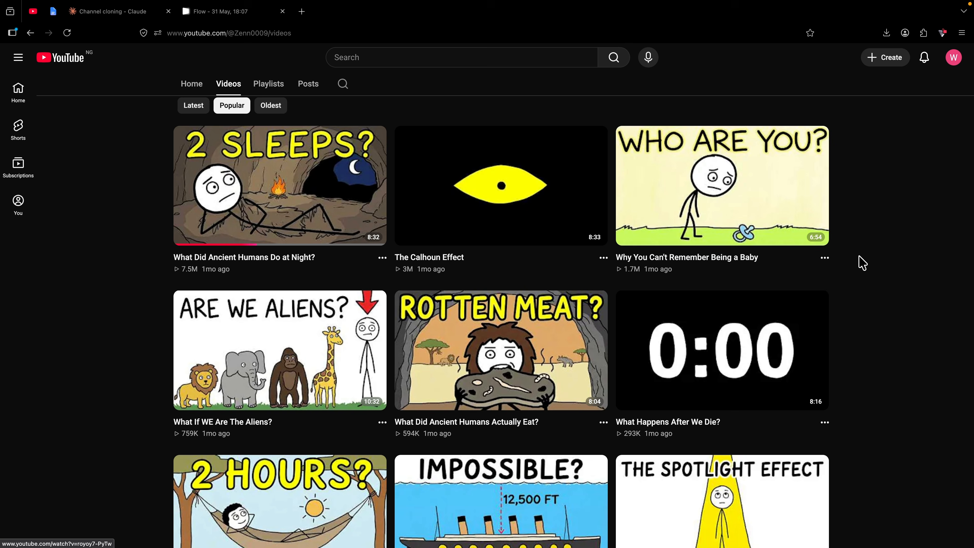
{"action": "scroll", "coordinate": [932, 264], "scroll_direction": "down", "scroll_amount": 1}
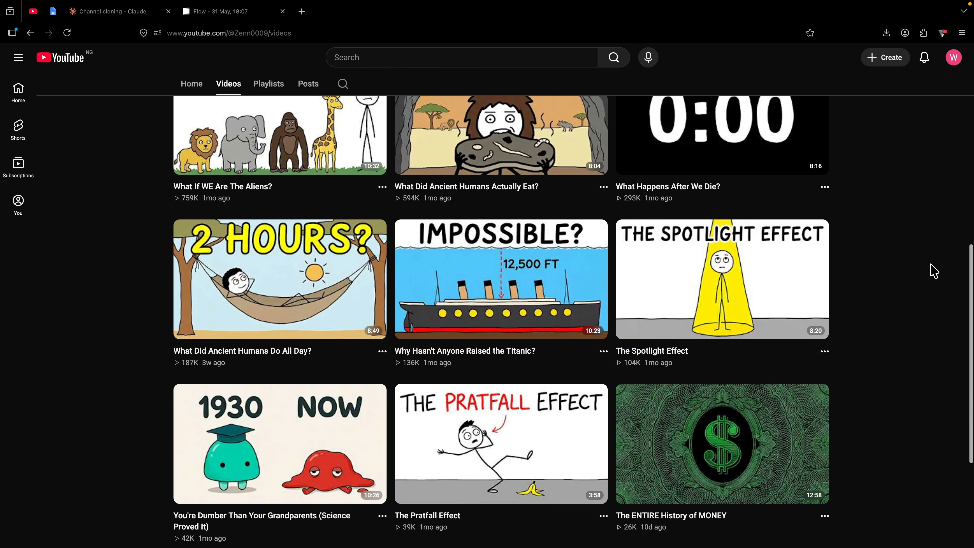
{"action": "scroll", "coordinate": [932, 270], "scroll_direction": "down", "scroll_amount": 3}
{"action": "scroll", "coordinate": [932, 284], "scroll_direction": "up", "scroll_amount": 5}
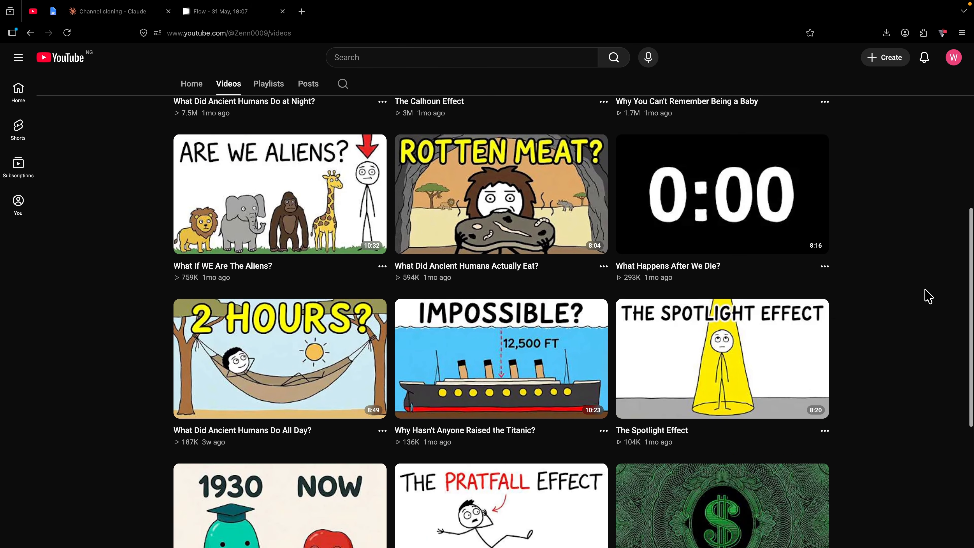
{"action": "left_click", "coordinate": [233, 18]}
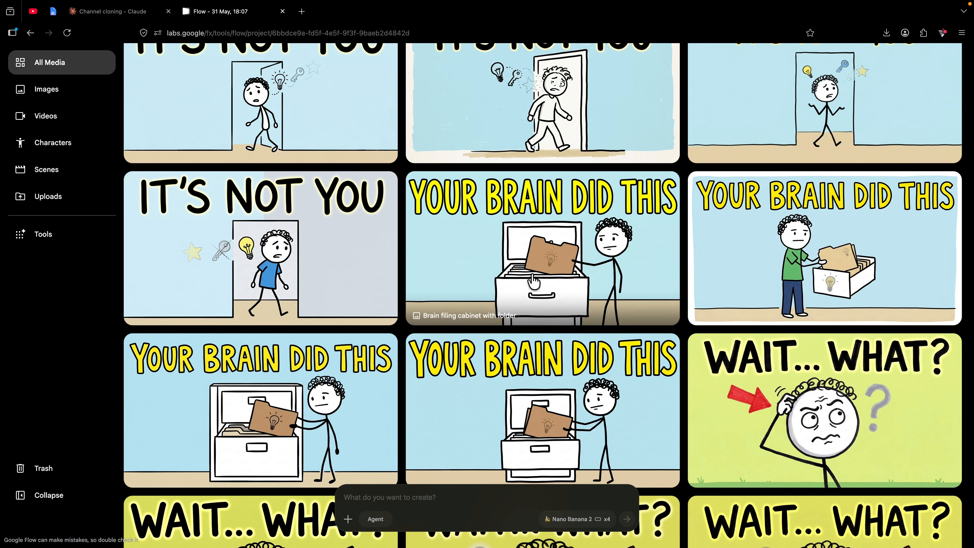
{"action": "scroll", "coordinate": [867, 322], "scroll_direction": "down", "scroll_amount": 2}
{"action": "scroll", "coordinate": [752, 262], "scroll_direction": "down", "scroll_amount": 12}
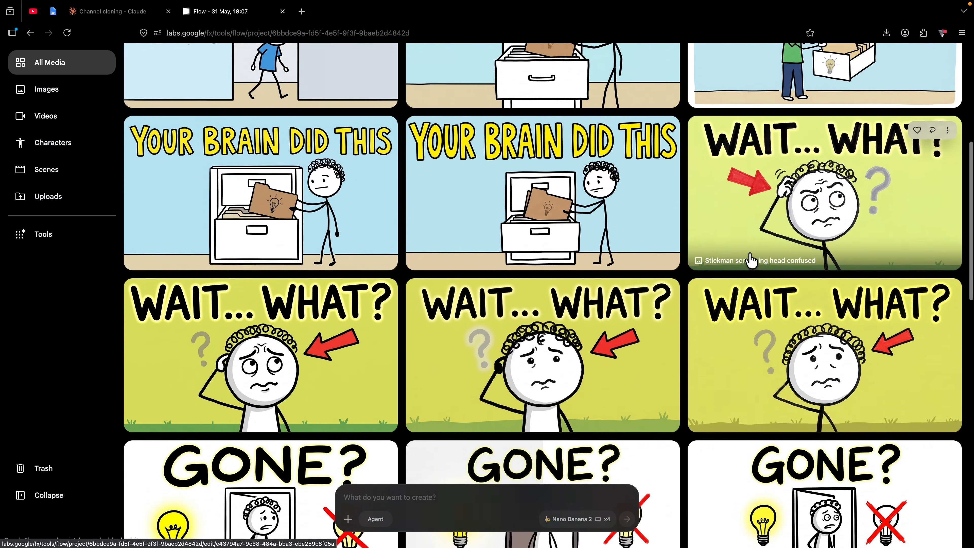
{"action": "scroll", "coordinate": [752, 262], "scroll_direction": "up", "scroll_amount": 14}
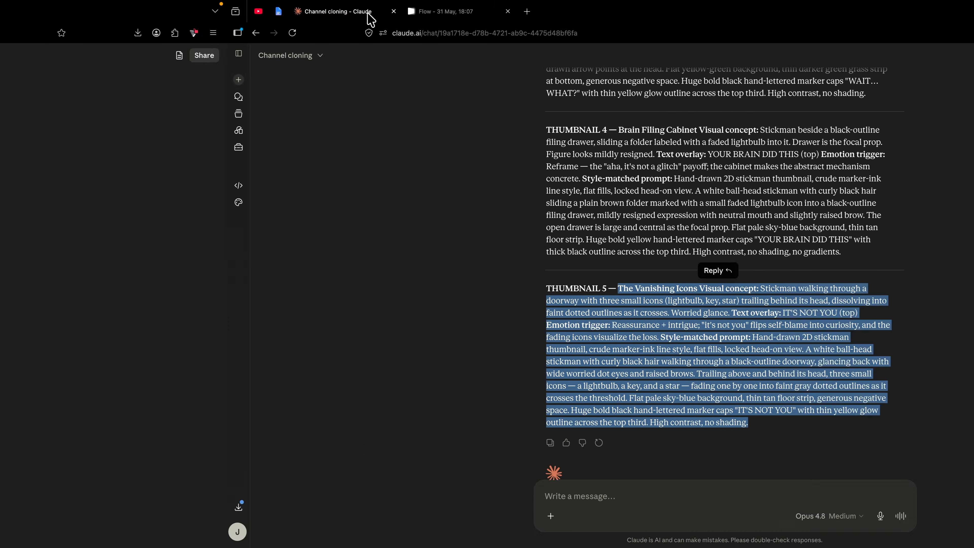
Step: Go back to the channel name variants in the Claude chat and pick out the name "Inkling"
{"action": "scroll", "coordinate": [689, 311], "scroll_direction": "up", "scroll_amount": 15}
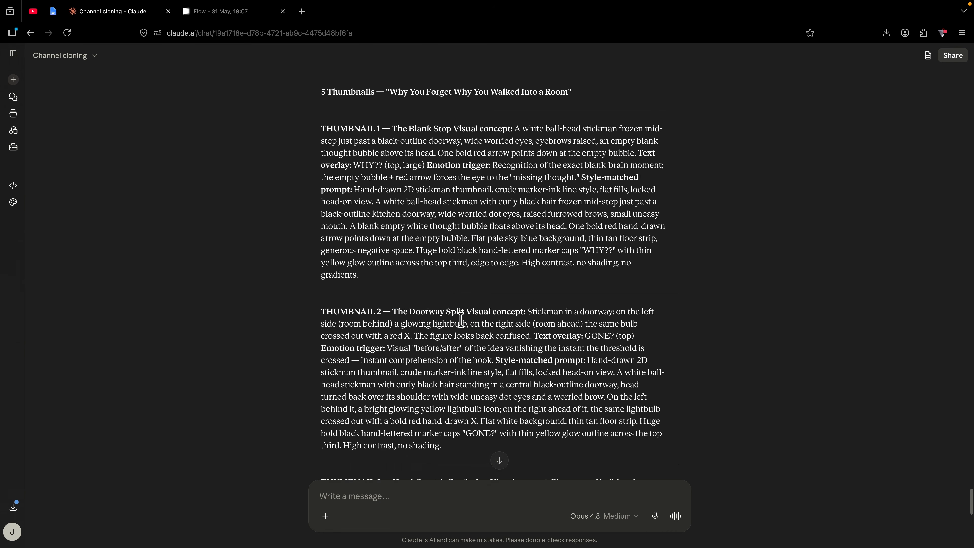
{"action": "scroll", "coordinate": [464, 310], "scroll_direction": "up", "scroll_amount": 10}
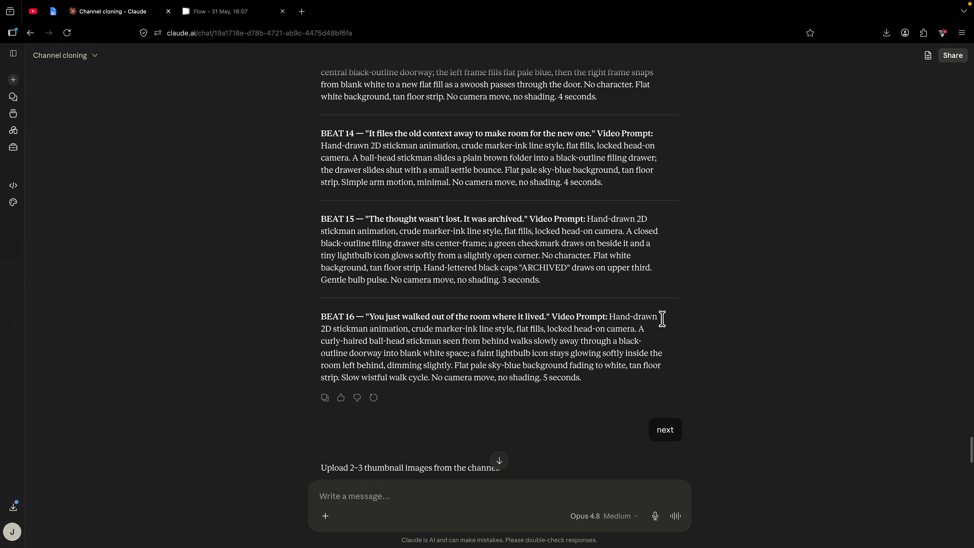
{"action": "scroll", "coordinate": [826, 261], "scroll_direction": "up", "scroll_amount": 20}
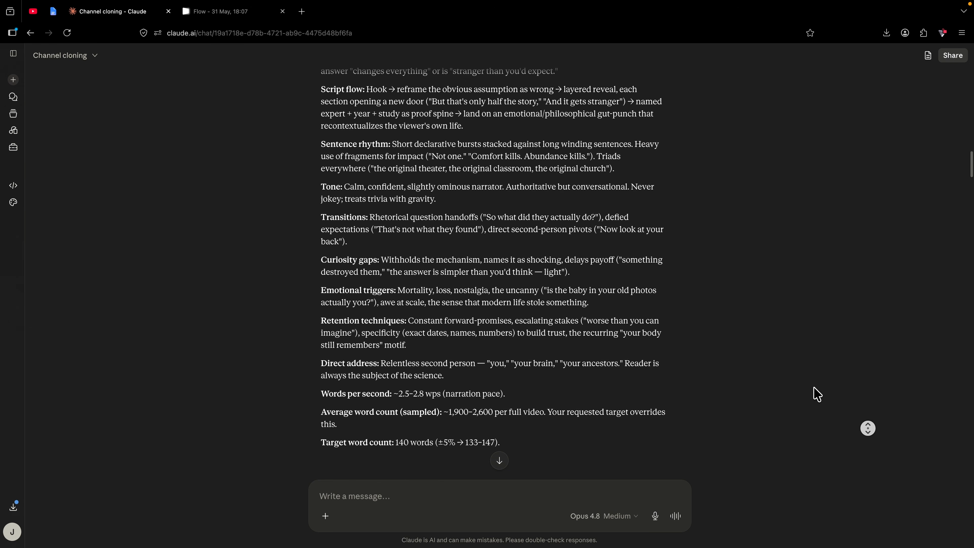
{"action": "scroll", "coordinate": [794, 445], "scroll_direction": "up", "scroll_amount": 5}
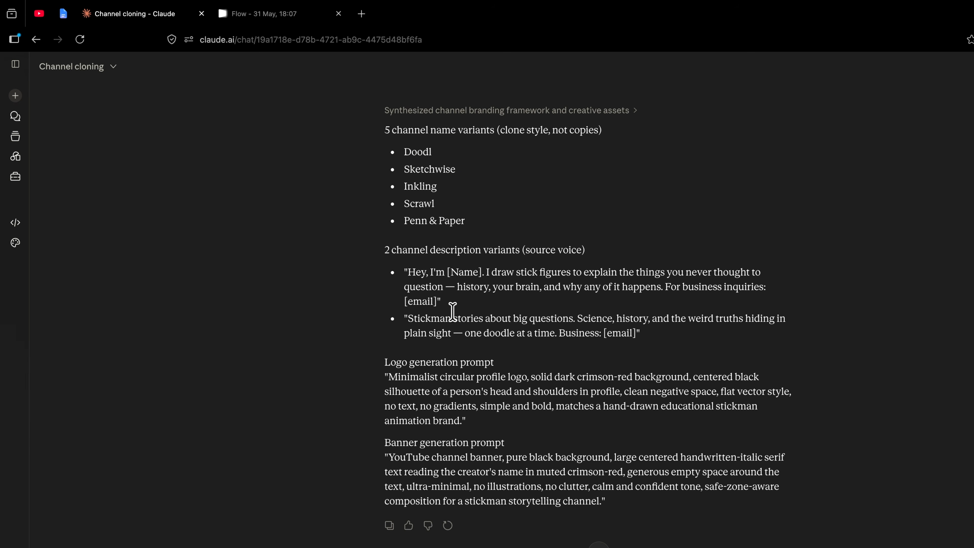
{"action": "double_click", "coordinate": [444, 169]}
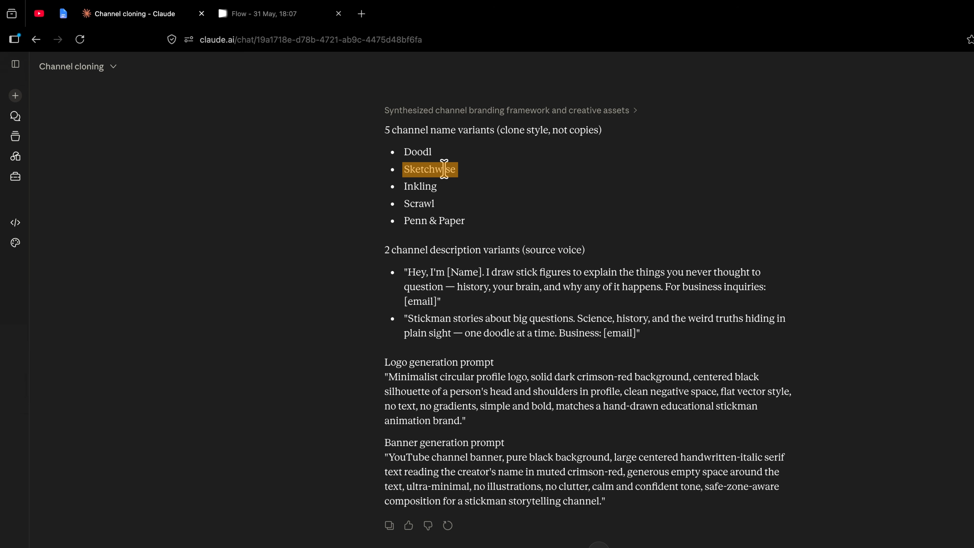
{"action": "left_click", "coordinate": [444, 169]}
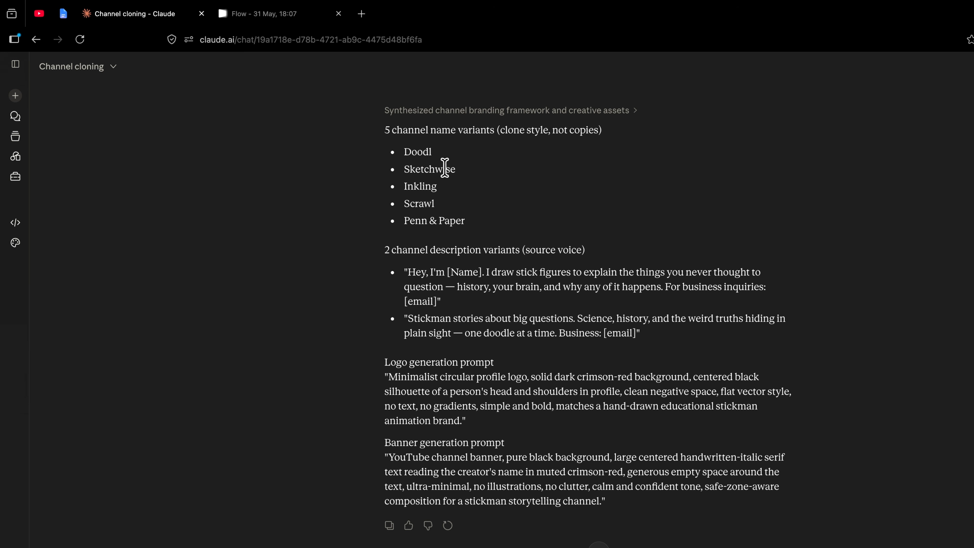
{"action": "left_click", "coordinate": [428, 187]}
{"action": "double_click", "coordinate": [428, 187]}
Step: Switch to YouTube and create a new channel with the name "Inkling"
{"action": "left_click", "coordinate": [40, 15]}
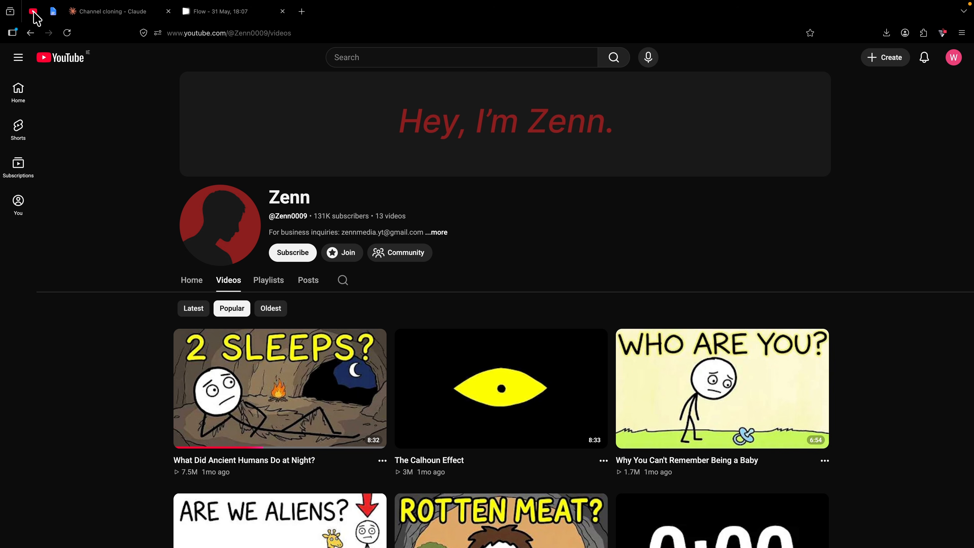
{"action": "left_click", "coordinate": [955, 59]}
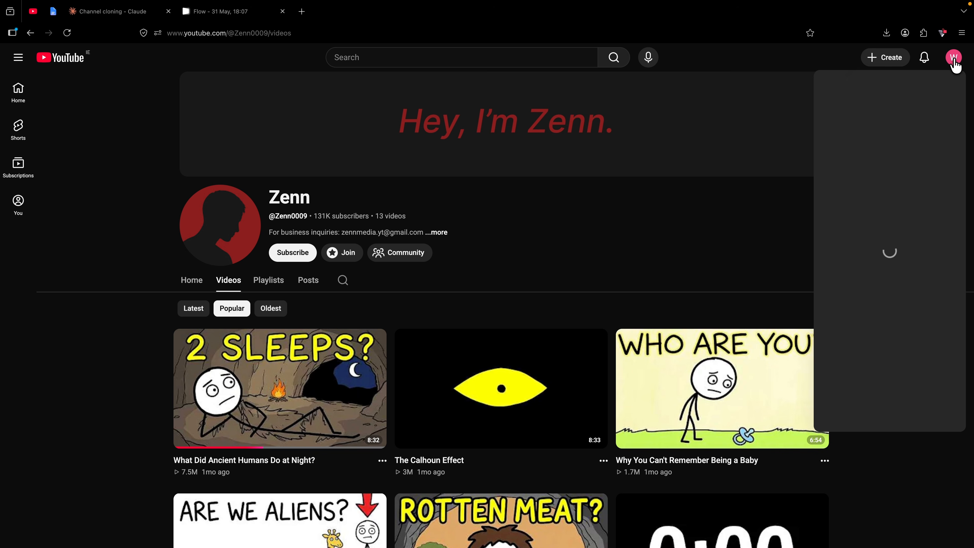
{"action": "left_click", "coordinate": [868, 115]}
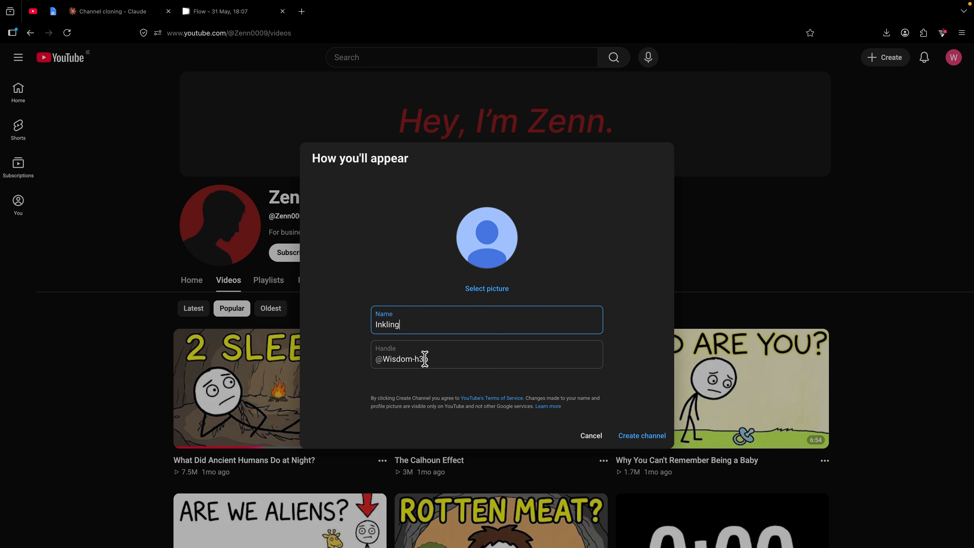
{"action": "left_click", "coordinate": [642, 436]}
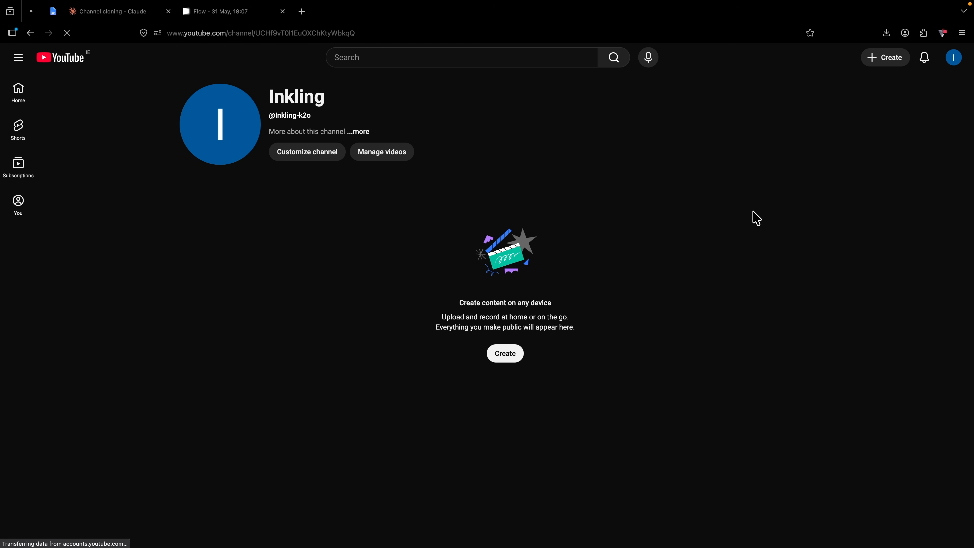
Step: Open the new channel's customization and fill its description with Claude's second variant, "Stickman stories about big questions...", leaving out the email placeholder
{"action": "left_click", "coordinate": [333, 155]}
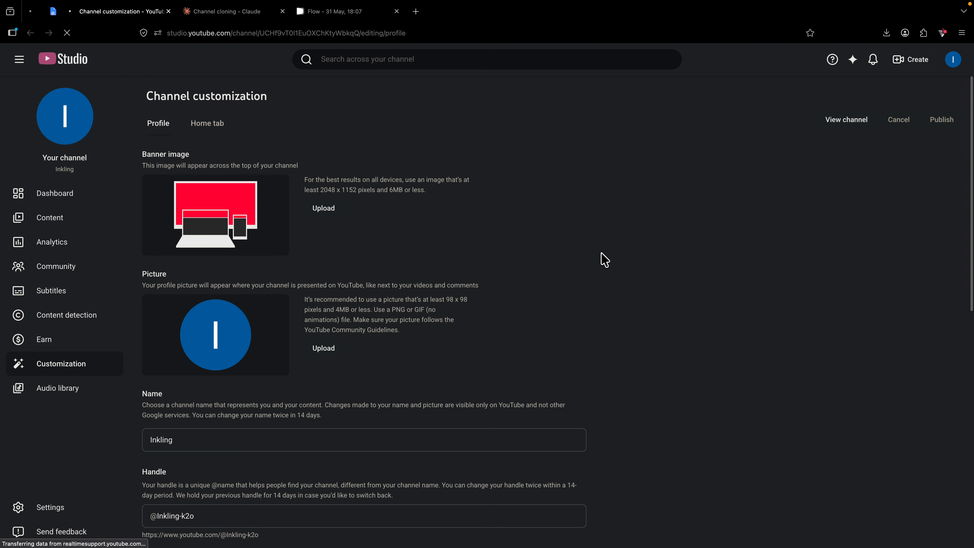
{"action": "scroll", "coordinate": [606, 261], "scroll_direction": "down", "scroll_amount": 2}
{"action": "scroll", "coordinate": [605, 261], "scroll_direction": "down", "scroll_amount": 5}
{"action": "left_click", "coordinate": [245, 11]}
{"action": "left_click_drag", "start_coordinate": [337, 265], "coordinate": [483, 277]}
{"action": "key", "text": "ctrl+c"}
{"action": "left_click", "coordinate": [145, 15]}
{"action": "key", "text": "ctrl+v"}
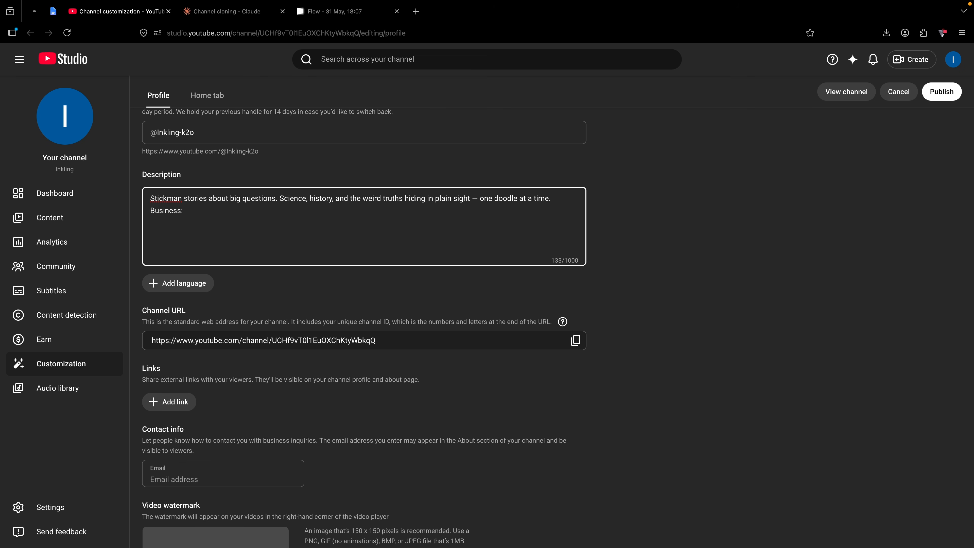
Step: Remove "Business:" from the end of the description, add a victory-hand emoji instead and publish the changes
{"action": "key", "text": "super+z"}
{"action": "key", "text": "ctrl+super+space"}
{"action": "left_click", "coordinate": [571, 272]}
{"action": "left_click", "coordinate": [945, 95]}
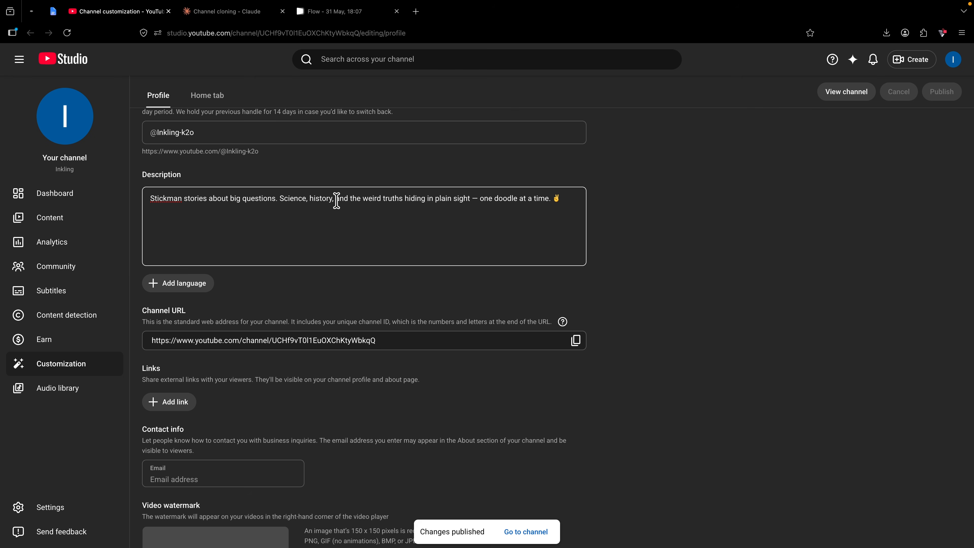
Step: Copy the logo generation prompt, "Minimalist circular profile logo...", from the Claude chat
{"action": "scroll", "coordinate": [338, 203], "scroll_direction": "up", "scroll_amount": 2}
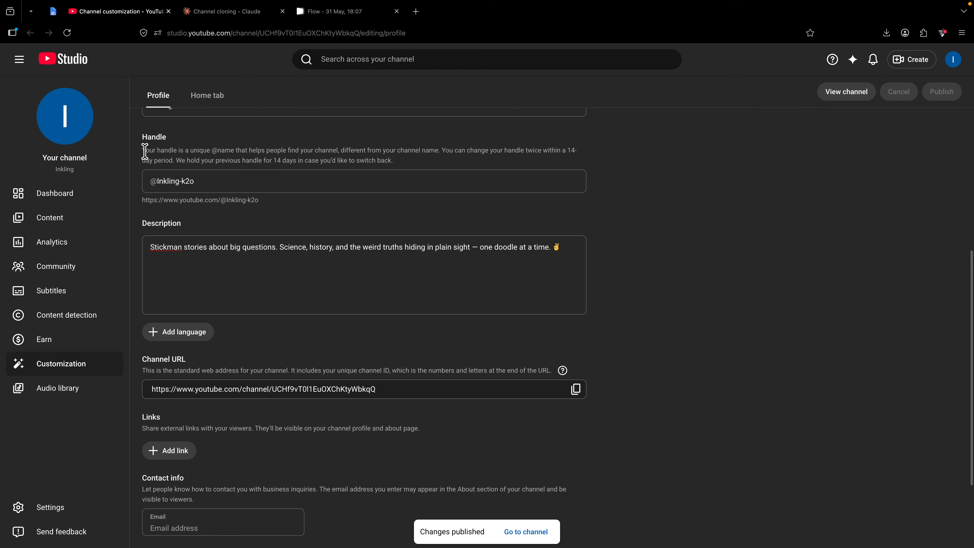
{"action": "left_click", "coordinate": [250, 12]}
{"action": "left_click", "coordinate": [416, 295]}
{"action": "left_click_drag", "start_coordinate": [324, 242], "coordinate": [412, 284]}
{"action": "key", "text": "ctrl+c"}
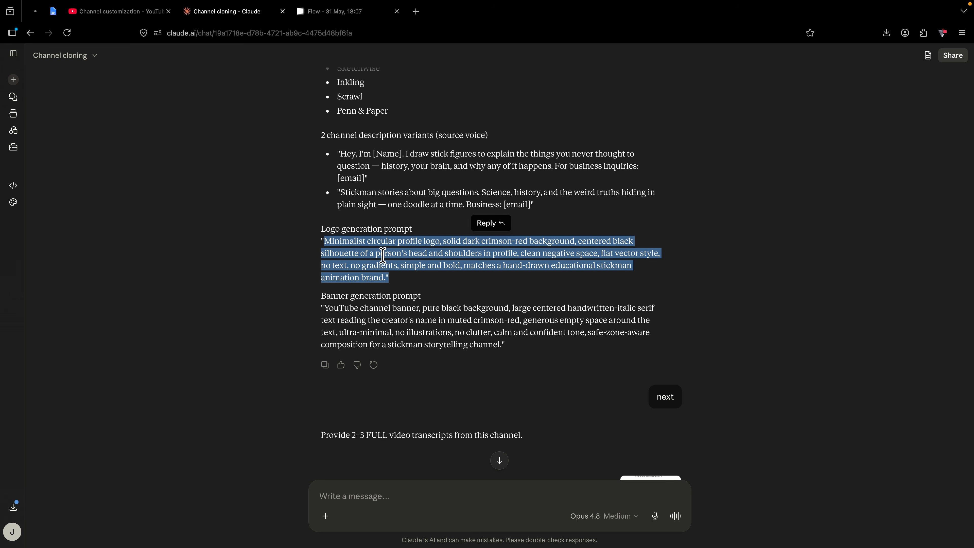
Step: Switch to Flow and generate four square 1:1 images from the copied logo prompt with Nano Banana 2
{"action": "left_click", "coordinate": [341, 14]}
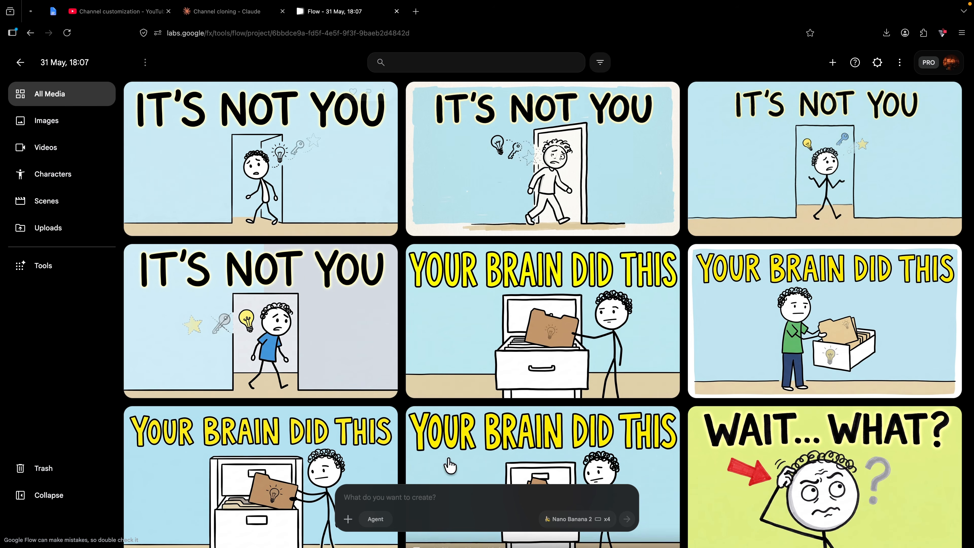
{"action": "left_click", "coordinate": [560, 519]}
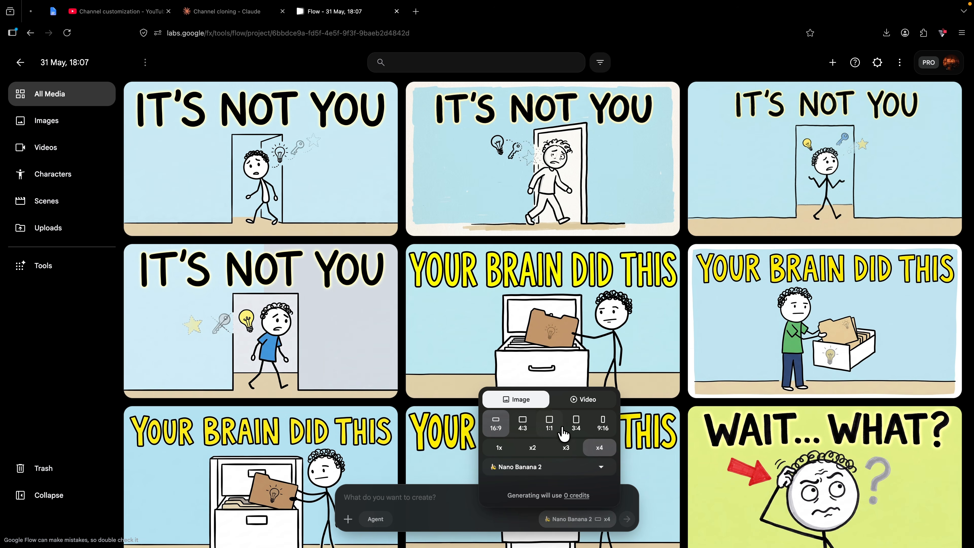
{"action": "left_click", "coordinate": [552, 424]}
{"action": "left_click", "coordinate": [427, 499]}
{"action": "key", "text": "ctrl+v"}
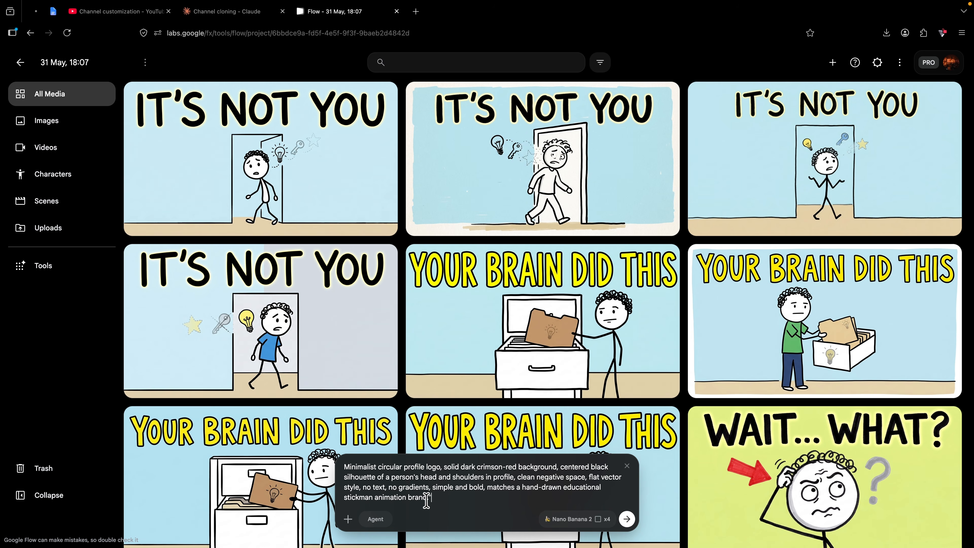
{"action": "left_click", "coordinate": [632, 521]}
Step: Copy the banner generation prompt from the Claude chat and generate four 16:9 images from it in Flow
{"action": "key", "text": "ctrl+shift+Tab"}
{"action": "left_click_drag", "start_coordinate": [322, 308], "coordinate": [505, 345]}
{"action": "left_click", "coordinate": [369, 11]}
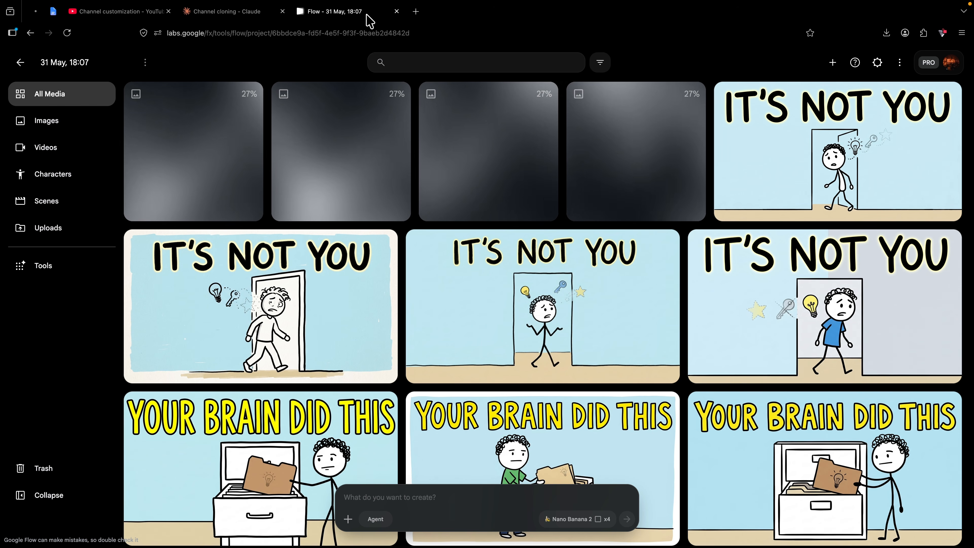
{"action": "left_click", "coordinate": [577, 520]}
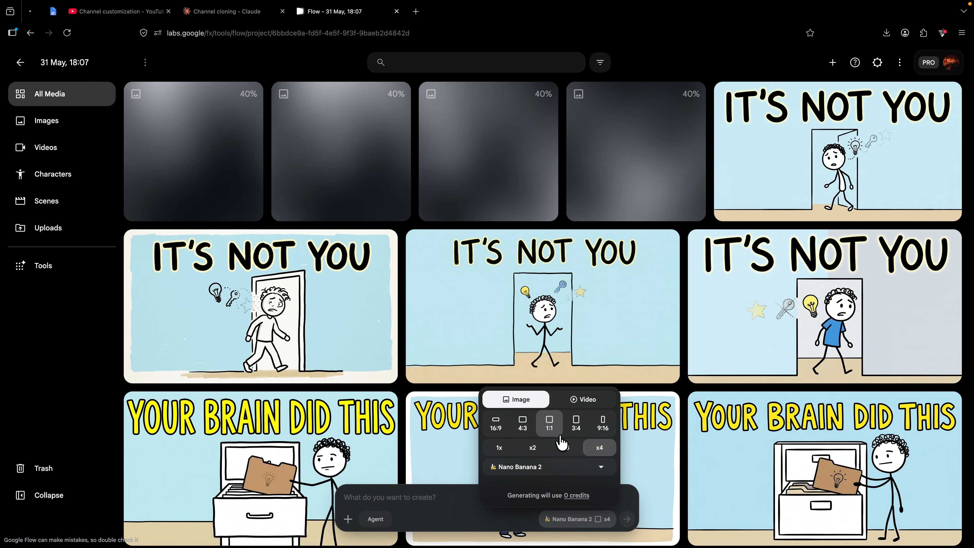
{"action": "left_click", "coordinate": [497, 424]}
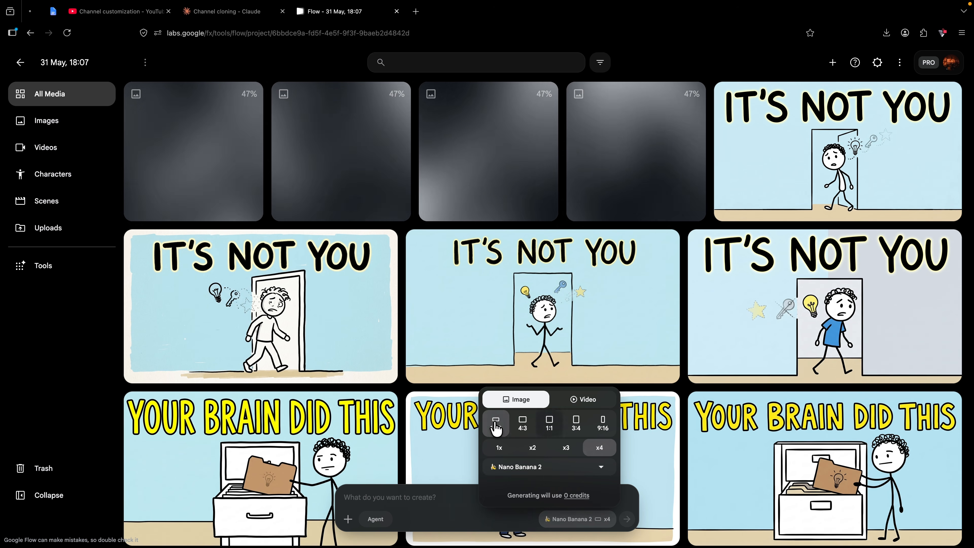
{"action": "left_click", "coordinate": [403, 497]}
{"action": "key", "text": "ctrl+v"}
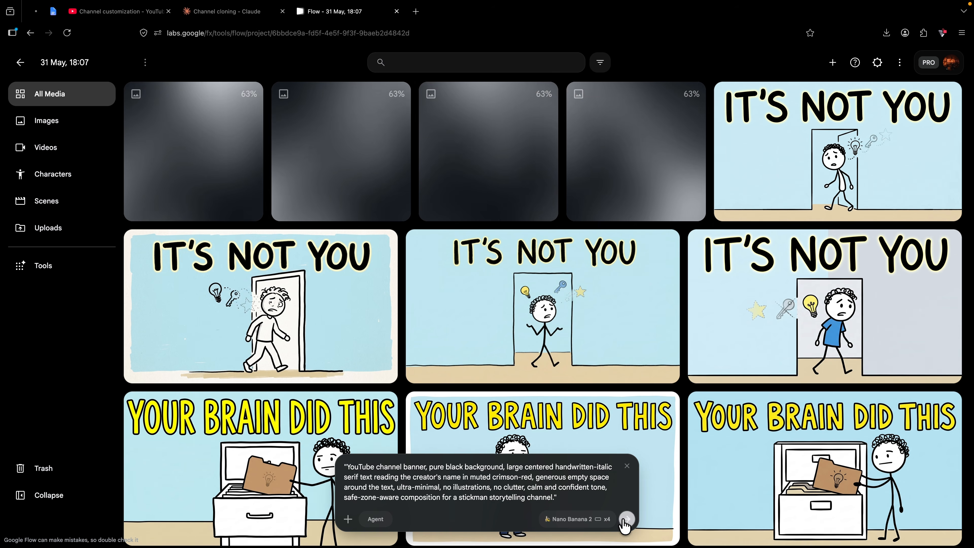
{"action": "left_click", "coordinate": [627, 520]}
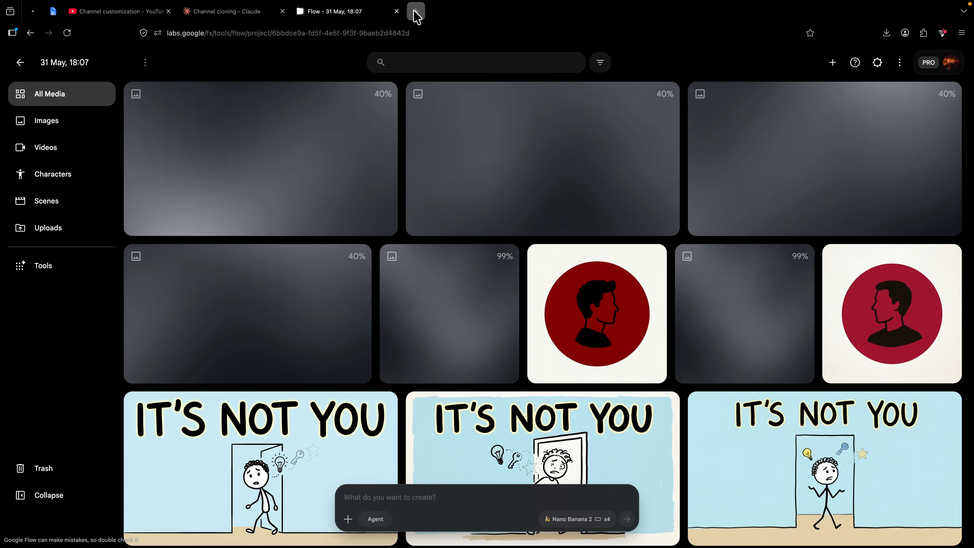
Step: Search Google for "canva", open Canva and create a new YouTube Channel Logo design
{"action": "left_click", "coordinate": [416, 11]}
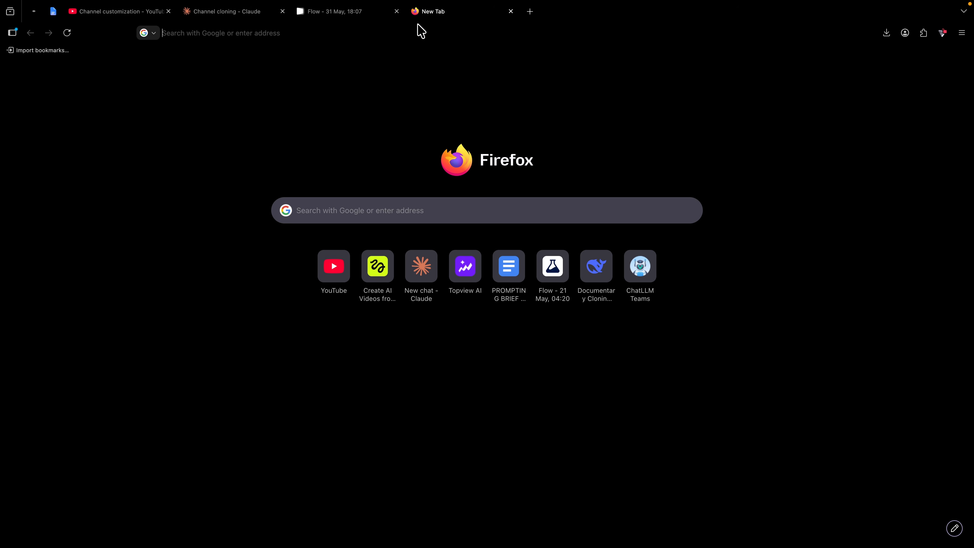
{"action": "left_click", "coordinate": [417, 31]}
{"action": "type", "text": "canva"}
{"action": "key", "text": "Return"}
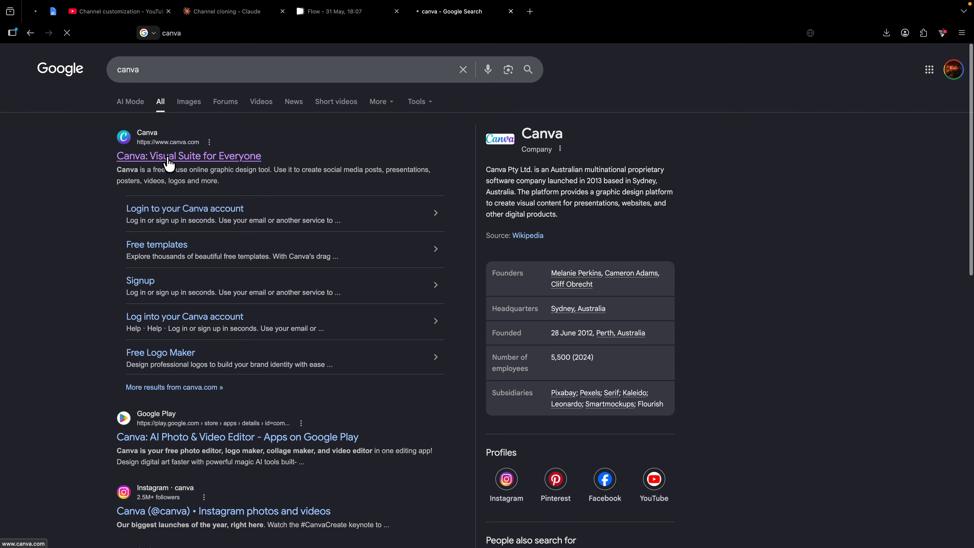
{"action": "left_click", "coordinate": [168, 157]}
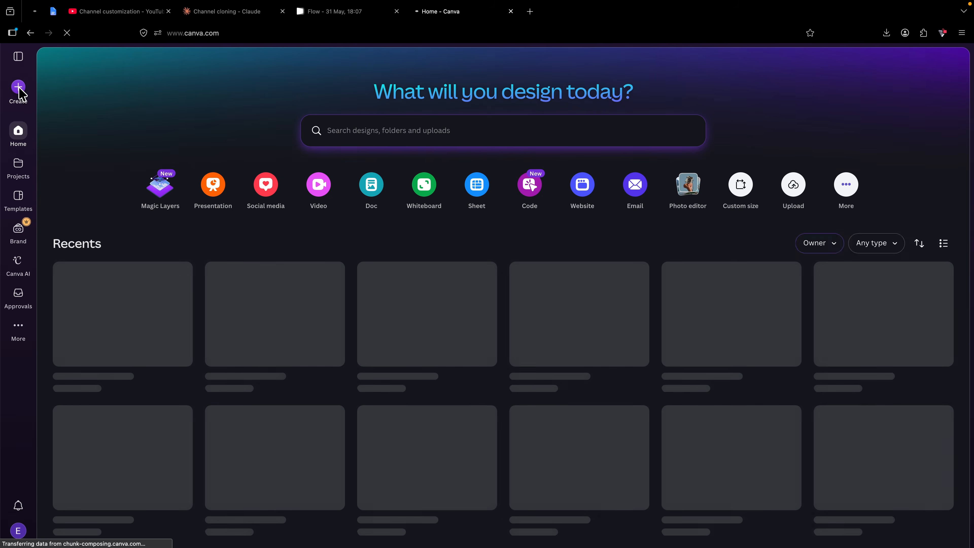
{"action": "left_click", "coordinate": [18, 89]}
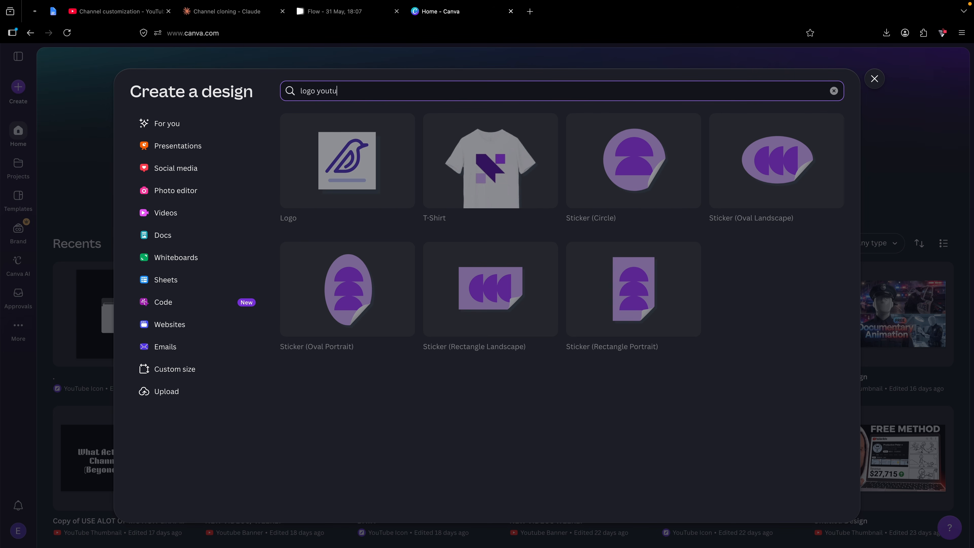
{"action": "type", "text": "be"}
{"action": "left_click", "coordinate": [344, 170]}
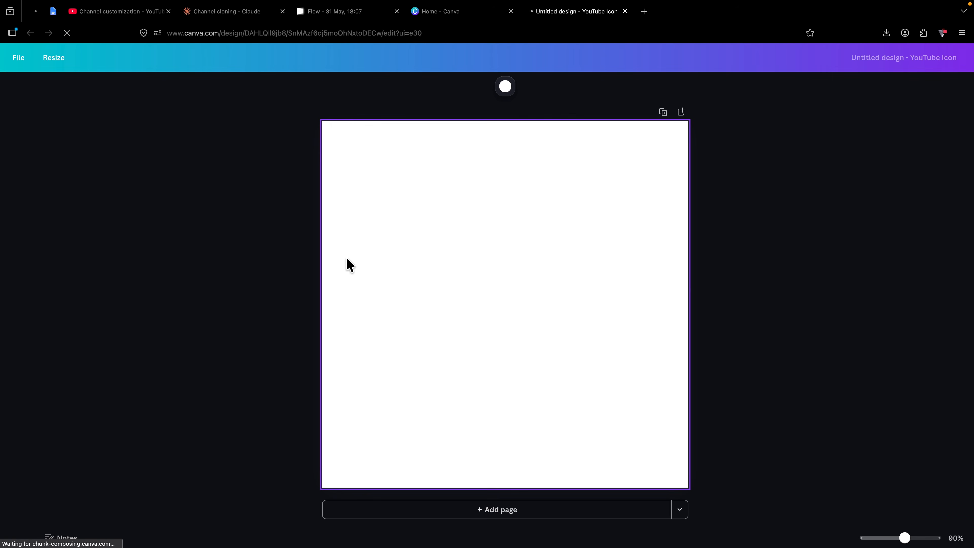
Step: Switch to Flow and download an upscaled copy of the first generated dark crimson profile logo
{"action": "left_click", "coordinate": [338, 12]}
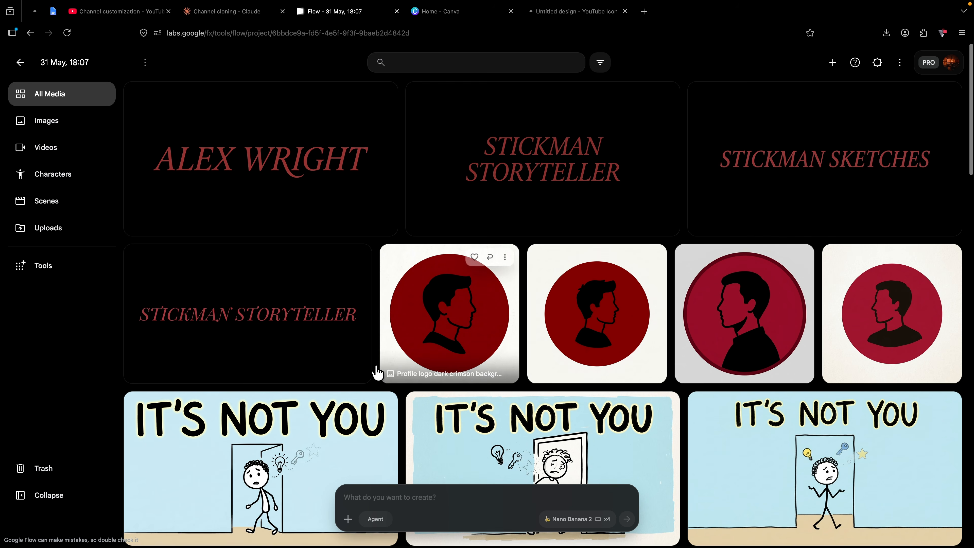
{"action": "left_click", "coordinate": [498, 302]}
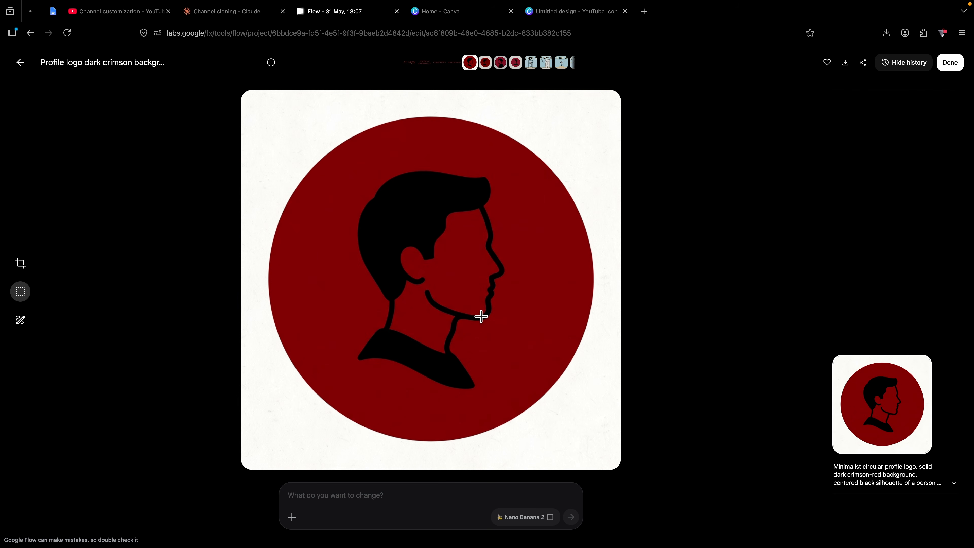
{"action": "left_click", "coordinate": [846, 63]}
{"action": "left_click", "coordinate": [796, 126]}
Step: Upload the crimson logo to the Canva YouTube icon design and set it as the page's background image
{"action": "left_click", "coordinate": [567, 11]}
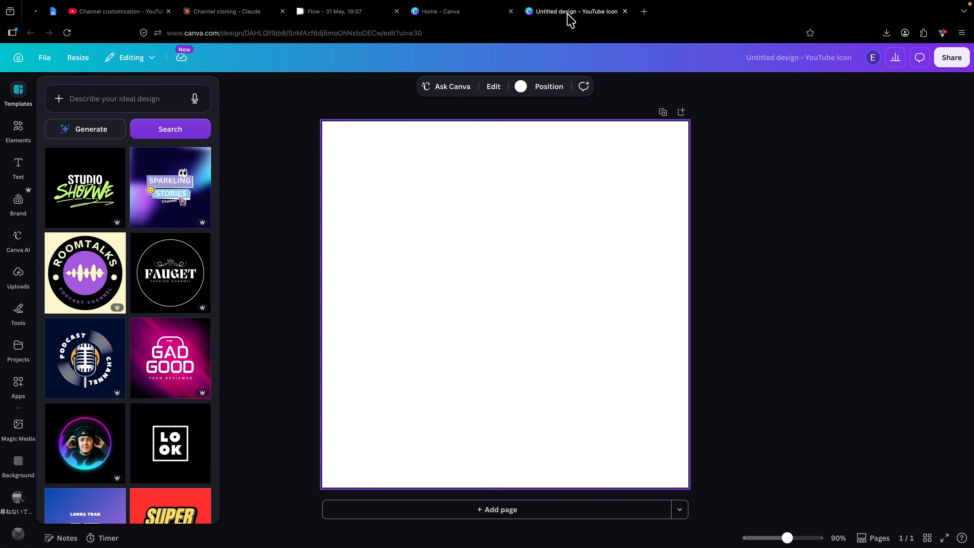
{"action": "left_click", "coordinate": [17, 286]}
{"action": "left_click", "coordinate": [119, 124]}
{"action": "left_click", "coordinate": [150, 180]}
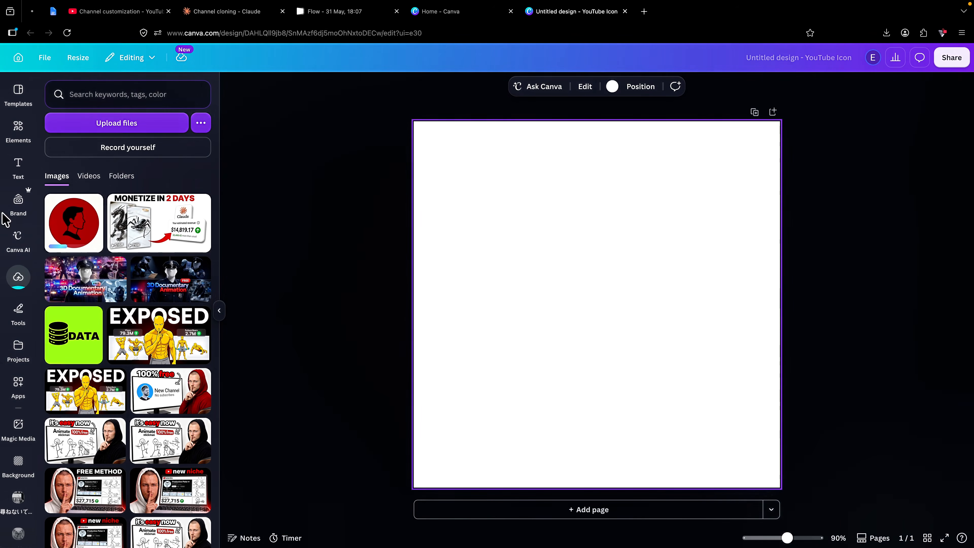
{"action": "left_click", "coordinate": [72, 218]}
{"action": "right_click", "coordinate": [489, 326]}
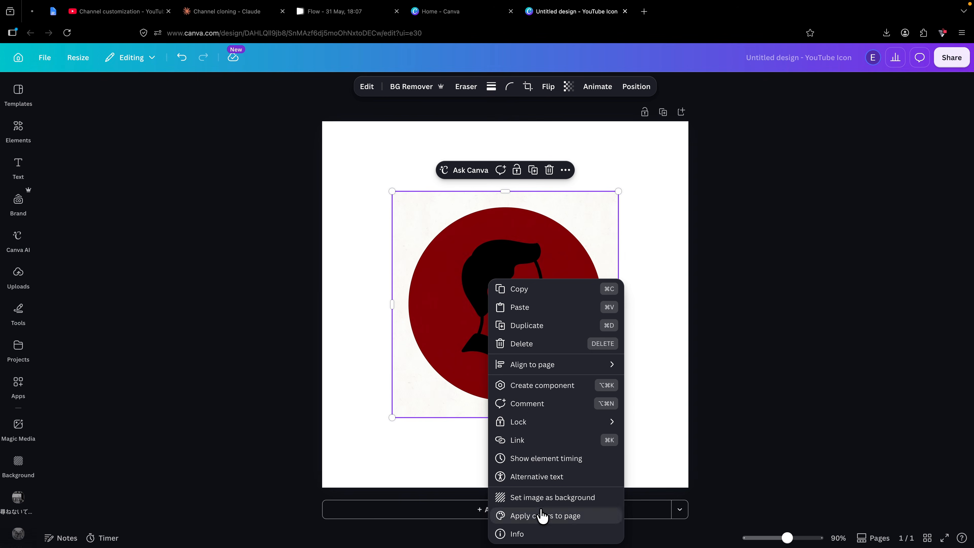
{"action": "right_click", "coordinate": [525, 511]}
{"action": "left_click", "coordinate": [569, 498]}
Step: Download the finished YouTube icon design as a PNG
{"action": "left_click", "coordinate": [952, 58]}
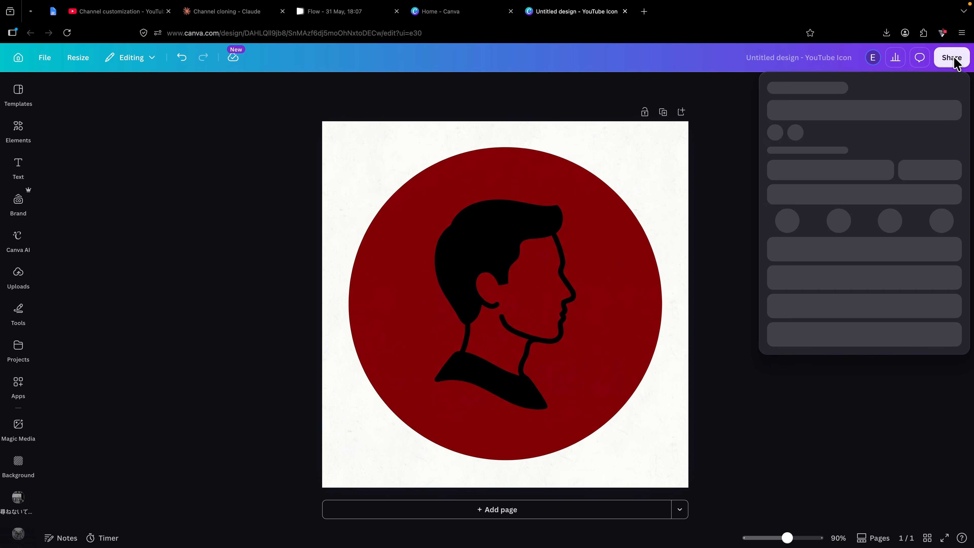
{"action": "left_click", "coordinate": [791, 293]}
{"action": "left_click", "coordinate": [839, 282]}
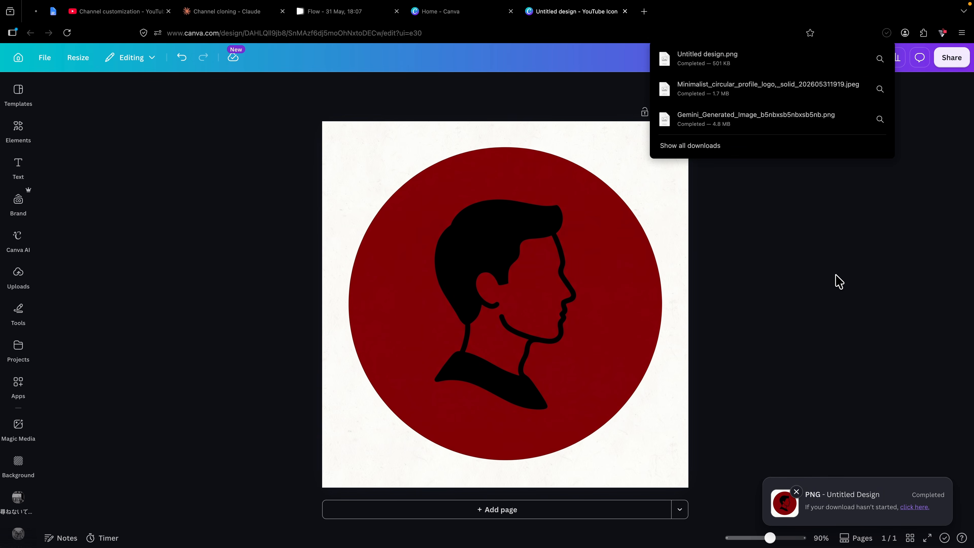
Step: Search Canva's design types for "youtube banner" and create a new YouTube banner design
{"action": "left_click", "coordinate": [460, 12]}
{"action": "left_click", "coordinate": [385, 92]}
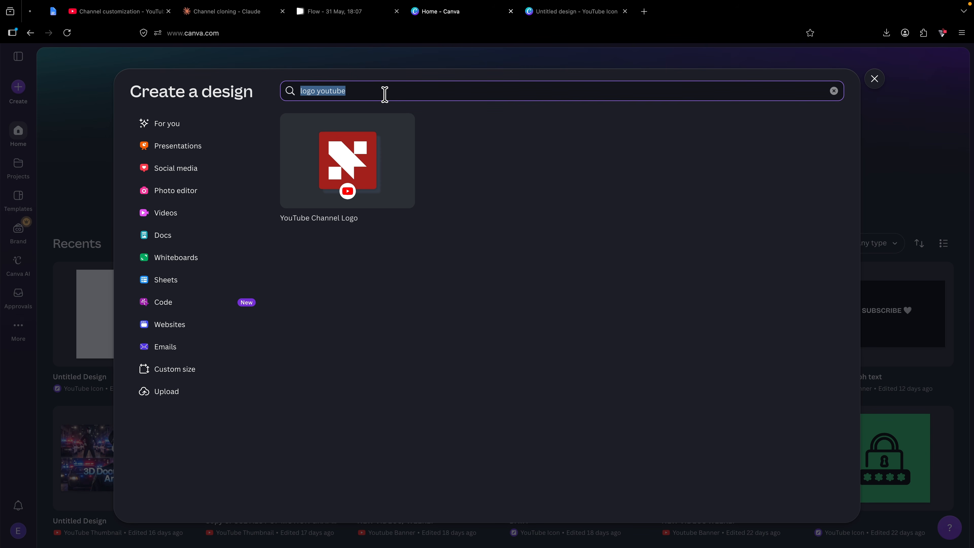
{"action": "type", "text": "youtu"}
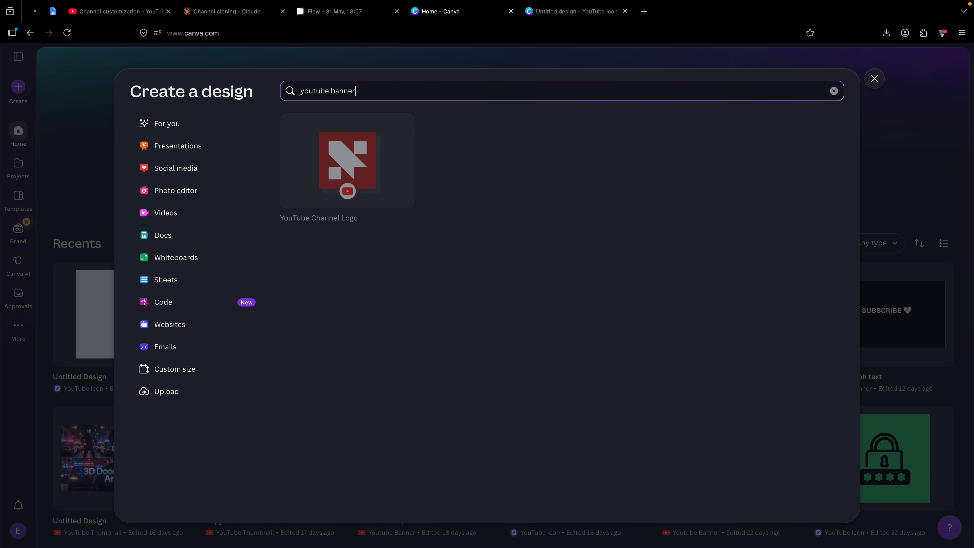
{"action": "left_click", "coordinate": [337, 157]}
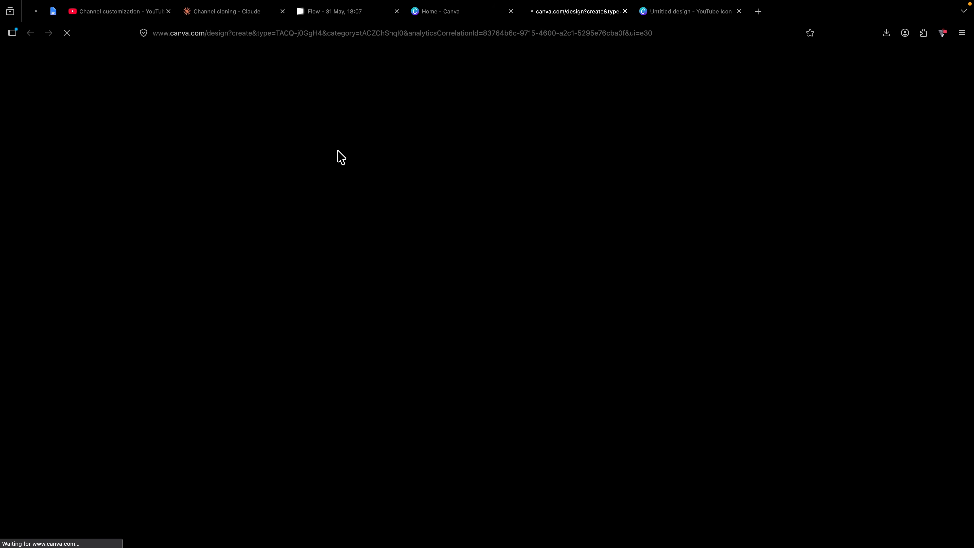
Step: Switch to Flow and download the single-line "STICKMAN STORYTELLER" banner image
{"action": "left_click", "coordinate": [351, 12]}
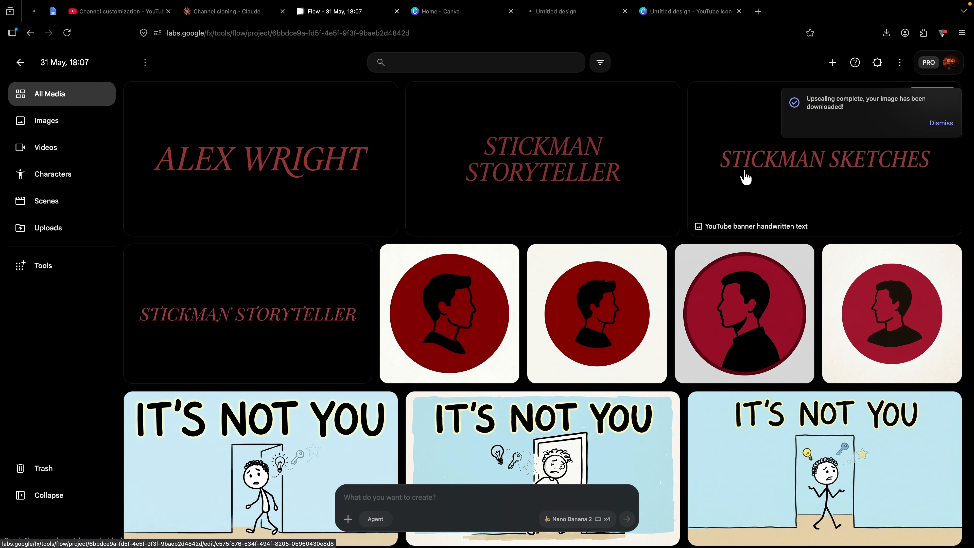
{"action": "left_click", "coordinate": [312, 335]}
{"action": "left_click", "coordinate": [844, 61]}
{"action": "left_click", "coordinate": [779, 115]}
{"action": "key", "text": "Escape"}
Step: Upload the "STICKMAN STORYTELLER" image to Canva and add it to the YouTube banner page
{"action": "left_click", "coordinate": [578, 21]}
{"action": "left_click", "coordinate": [18, 277]}
{"action": "left_click", "coordinate": [117, 123]}
{"action": "left_click", "coordinate": [691, 406]}
{"action": "key", "text": "Return"}
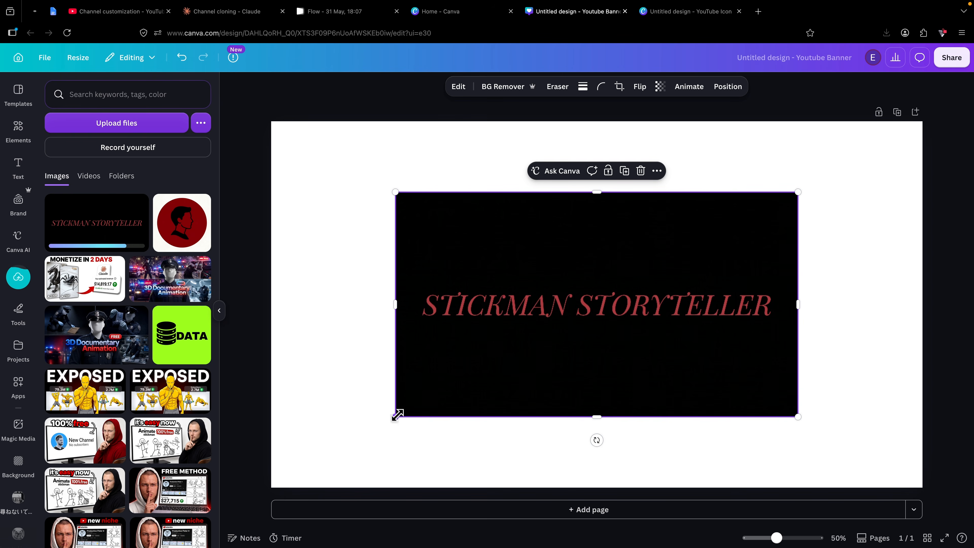
Step: Shrink the "STICKMAN STORYTELLER" image to about half the page width and position it near the center of the banner
{"action": "left_click_drag", "start_coordinate": [396, 413], "coordinate": [452, 383]}
{"action": "left_click_drag", "start_coordinate": [594, 313], "coordinate": [575, 319]}
{"action": "left_click_drag", "start_coordinate": [775, 198], "coordinate": [755, 207]}
{"action": "left_click_drag", "start_coordinate": [638, 268], "coordinate": [641, 254]}
{"action": "left_click_drag", "start_coordinate": [549, 268], "coordinate": [549, 273]}
{"action": "left_click_drag", "start_coordinate": [441, 382], "coordinate": [447, 378]}
{"action": "left_click_drag", "start_coordinate": [574, 342], "coordinate": [572, 343]}
{"action": "left_click", "coordinate": [827, 180]}
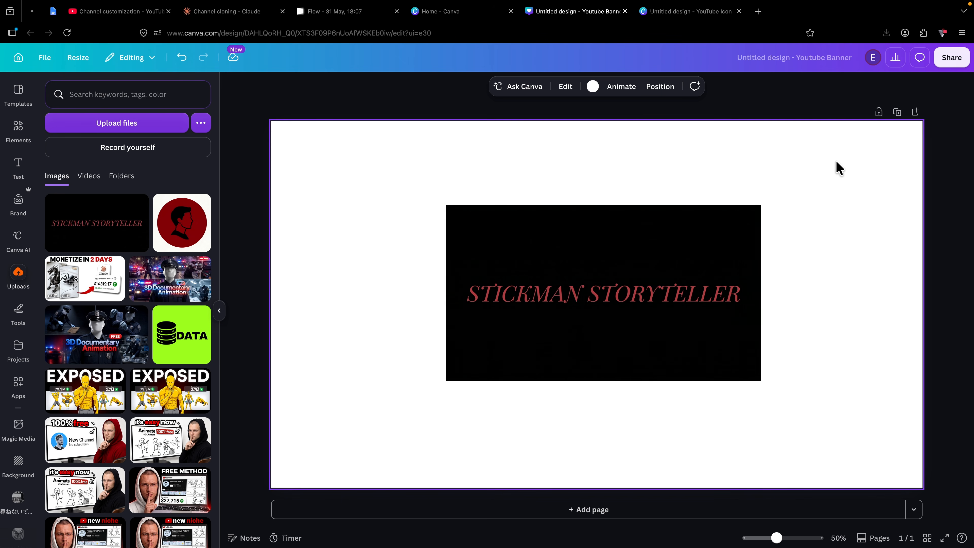
Step: Set the banner page's background to solid black, #000000
{"action": "left_click", "coordinate": [219, 311]}
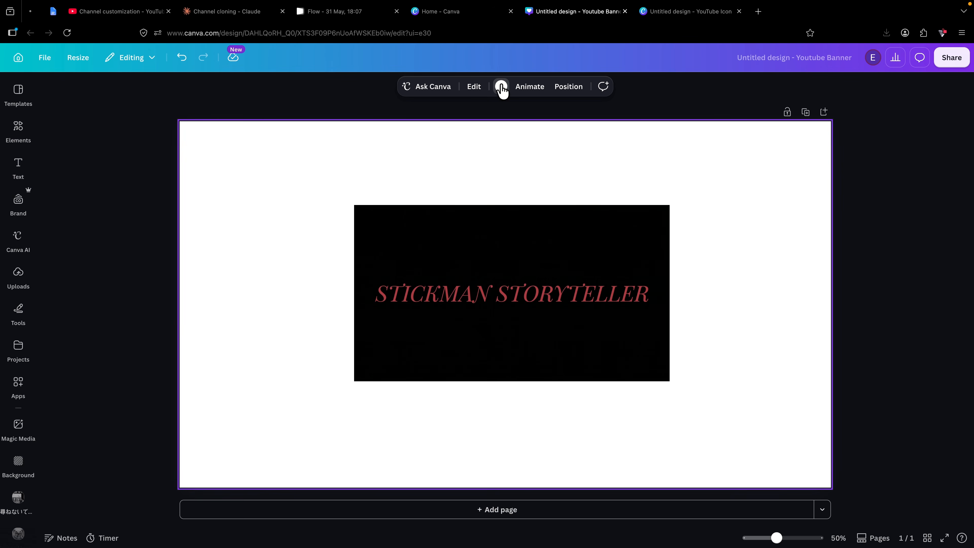
{"action": "left_click", "coordinate": [501, 88]}
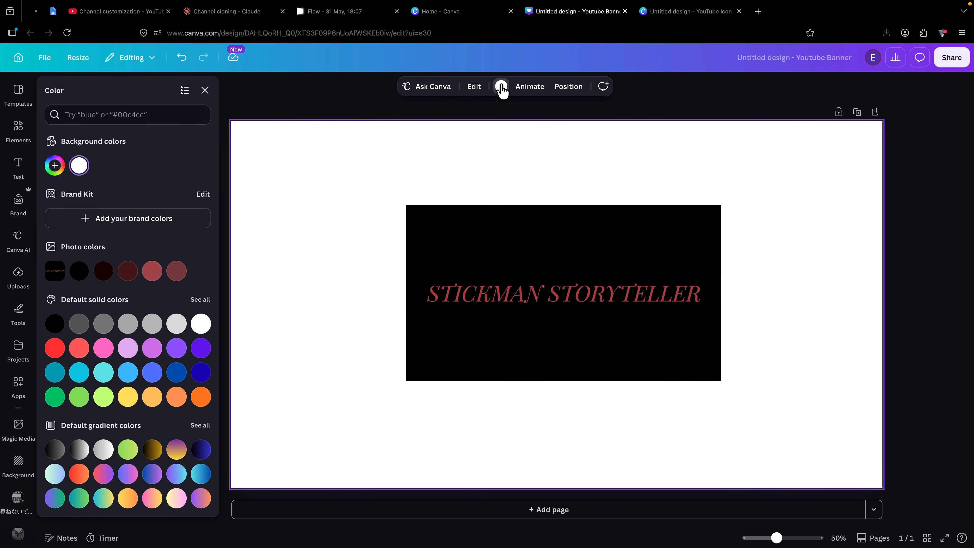
{"action": "left_click", "coordinate": [55, 166]}
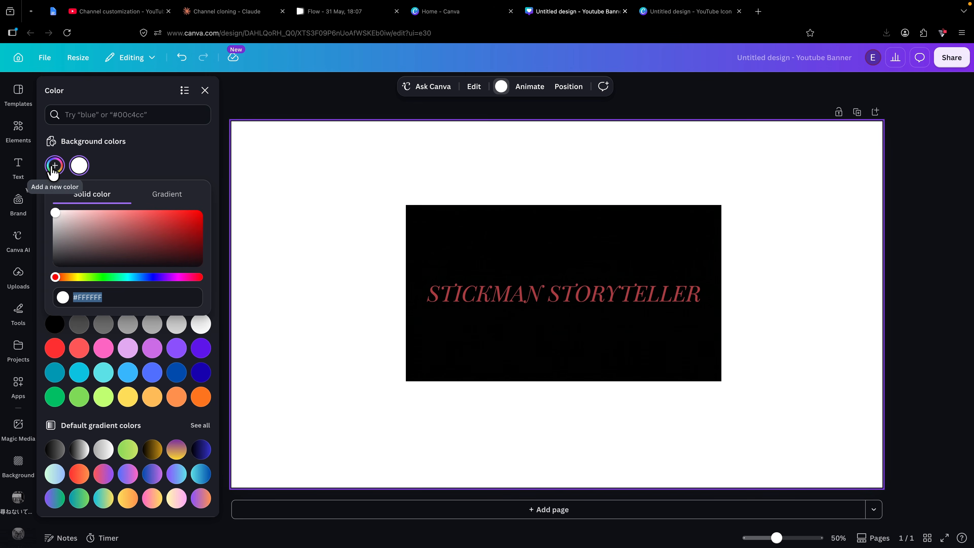
{"action": "left_click_drag", "start_coordinate": [56, 220], "coordinate": [173, 289]}
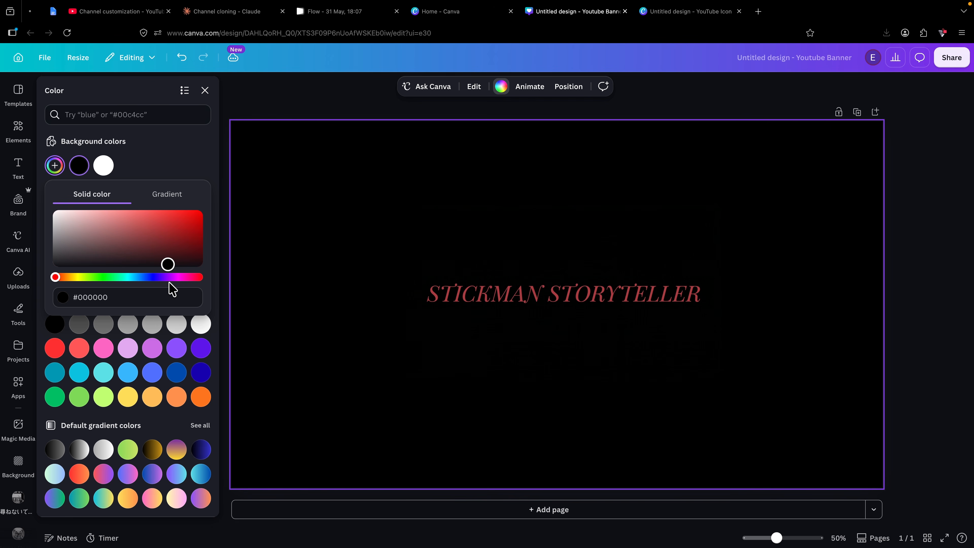
Step: Download the YouTube banner design as a PNG at 2,560 × 1,440 px
{"action": "left_click", "coordinate": [952, 57]}
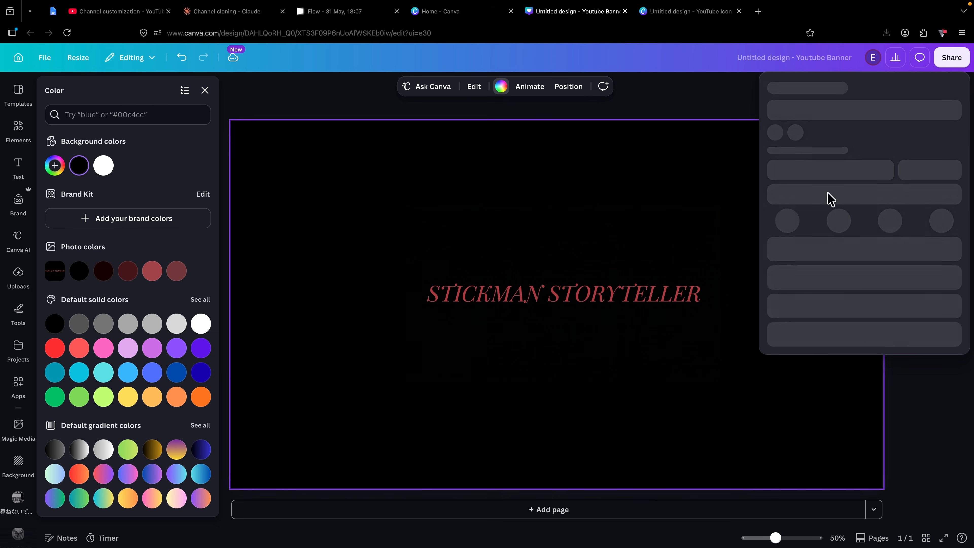
{"action": "left_click", "coordinate": [791, 301]}
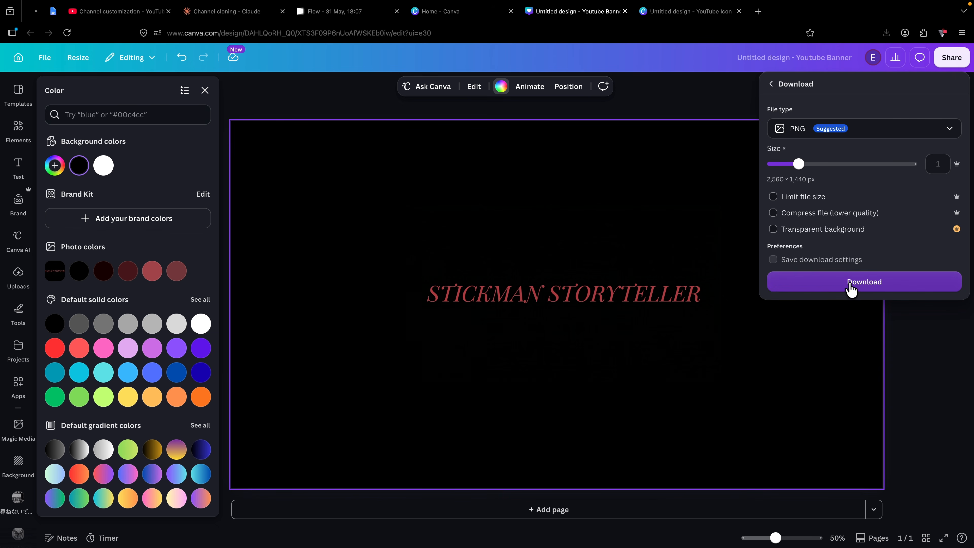
{"action": "left_click", "coordinate": [850, 284]}
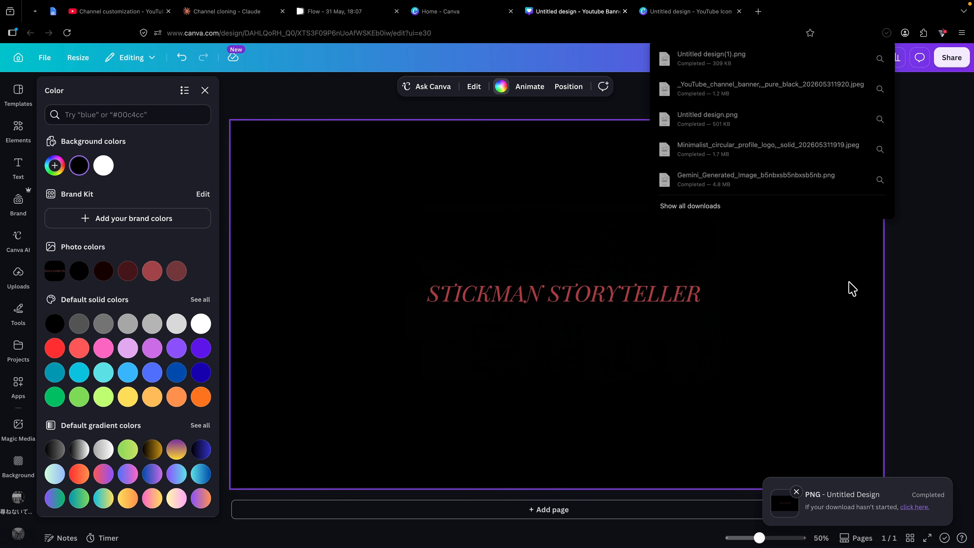
{"action": "left_click", "coordinate": [627, 135]}
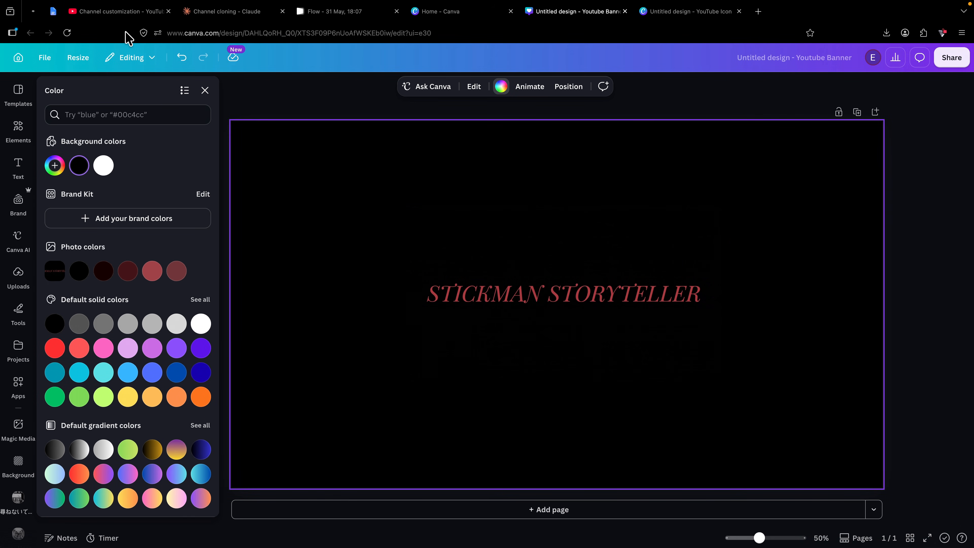
{"action": "left_click", "coordinate": [128, 12]}
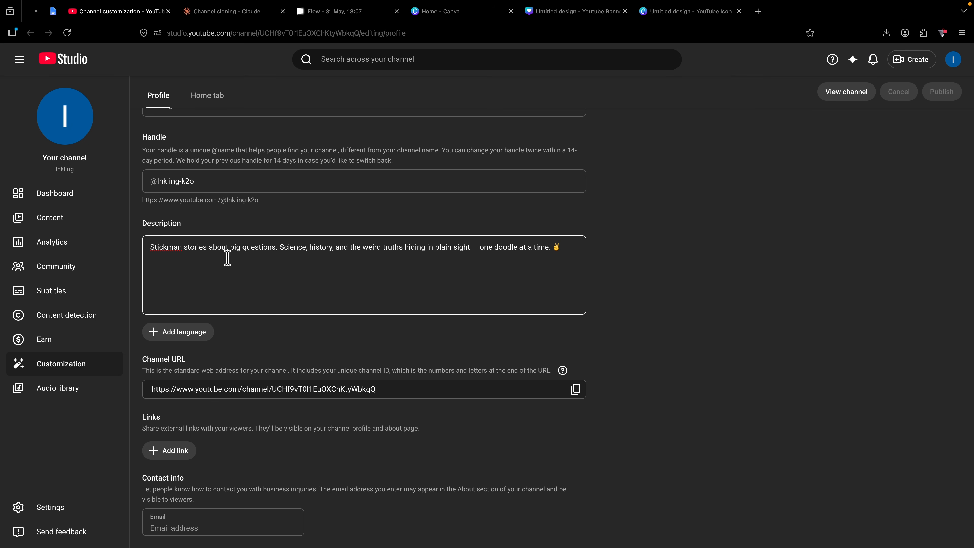
{"action": "scroll", "coordinate": [226, 257], "scroll_direction": "up", "scroll_amount": 4}
{"action": "left_click", "coordinate": [321, 194]}
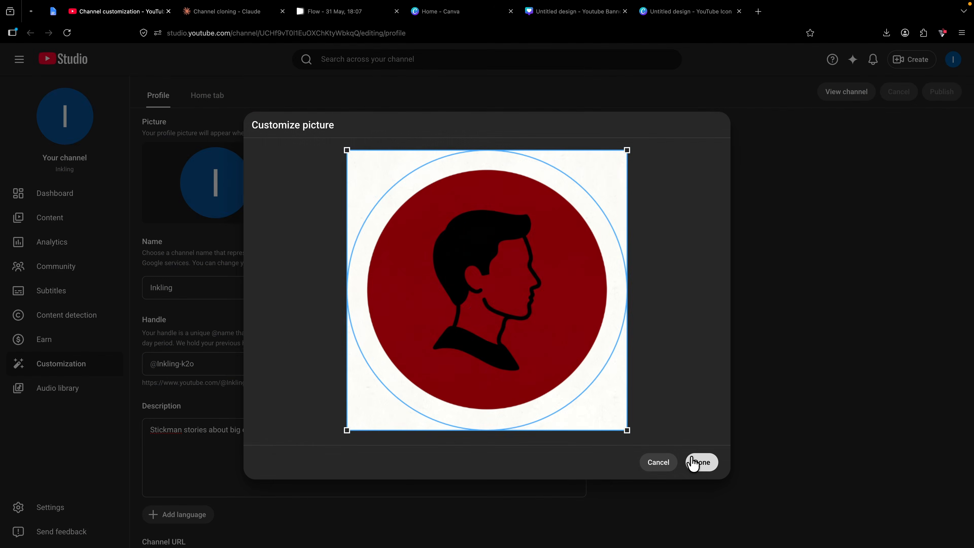
{"action": "left_click", "coordinate": [700, 461]}
Step: Upload the "STICKMAN STORYTELLER" design as the channel's banner image and publish the changes
{"action": "left_click", "coordinate": [227, 367]}
{"action": "left_click", "coordinate": [824, 451]}
{"action": "left_click", "coordinate": [934, 126]}
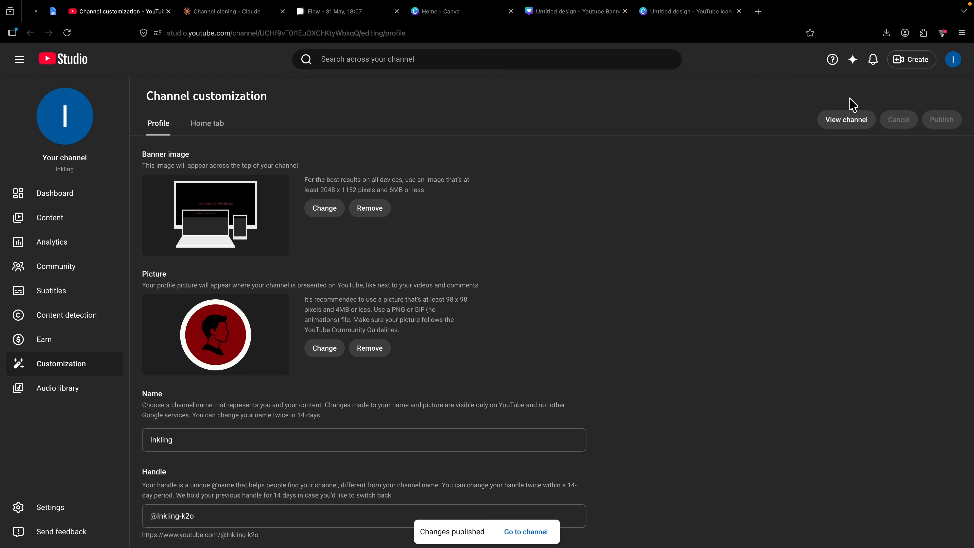
Step: View the public Inkling channel page and check its full description
{"action": "left_click", "coordinate": [846, 123]}
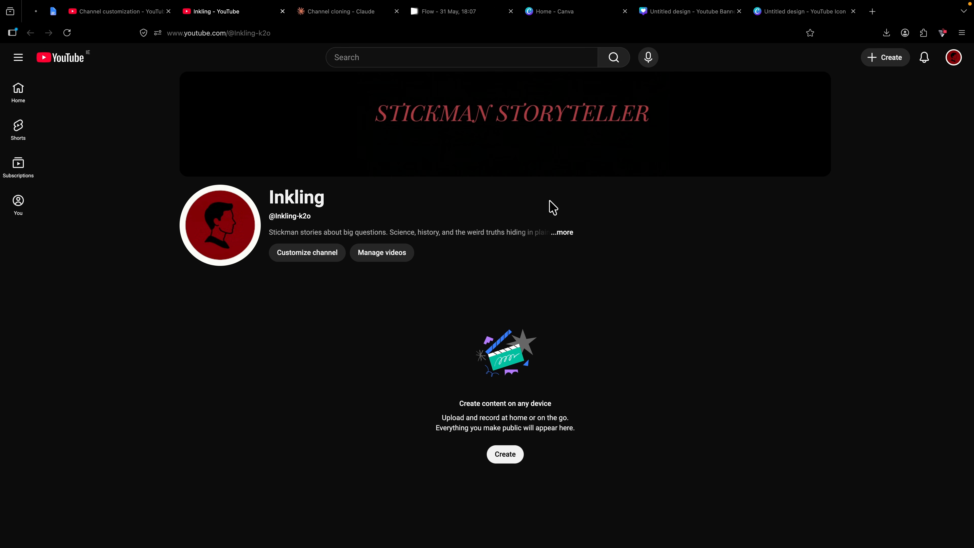
{"action": "left_click", "coordinate": [571, 233]}
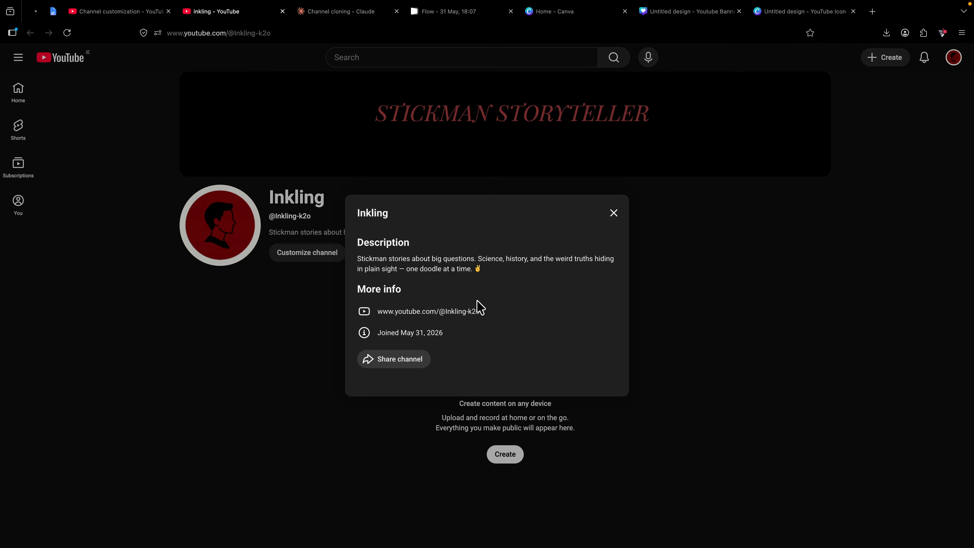
{"action": "left_click", "coordinate": [614, 213]}
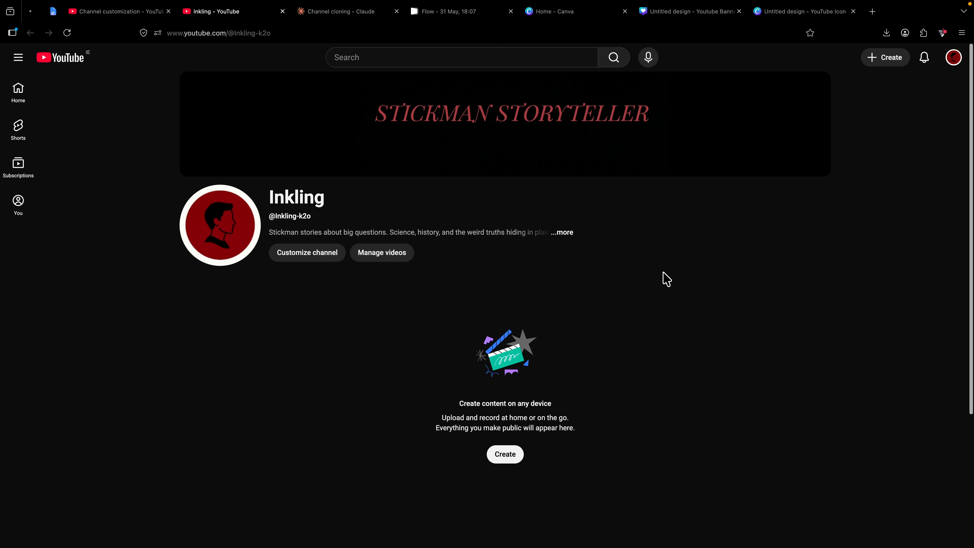